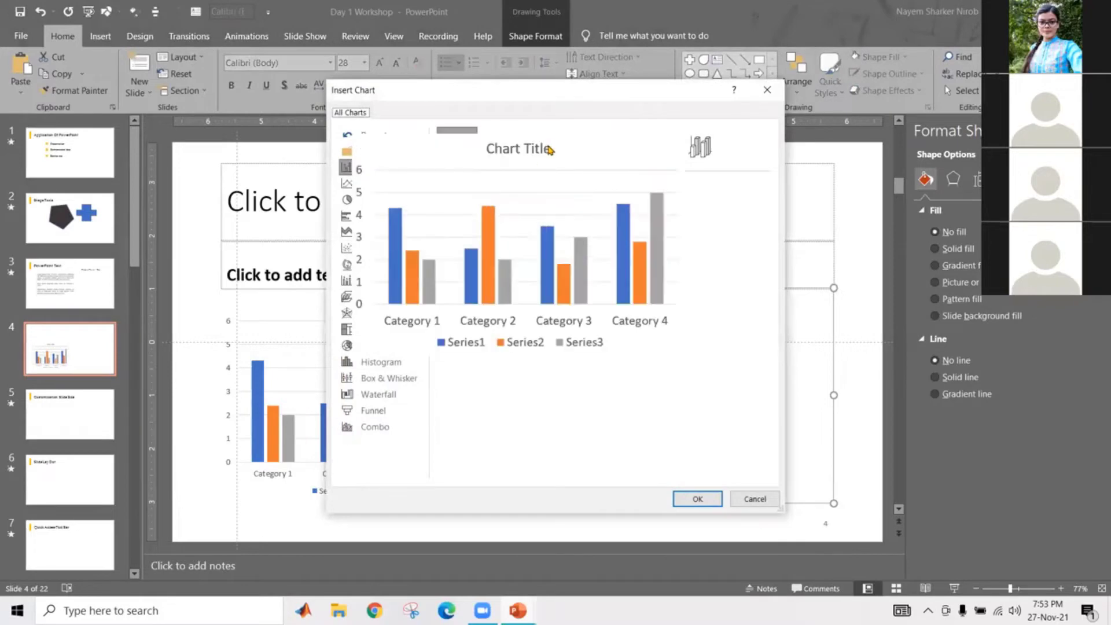
- Insert a 3-D Clustered Column chart beside the existing chart on slide 4, keeping the sample data, and close its data sheet
left_click(531, 155)
left_click(579, 148)
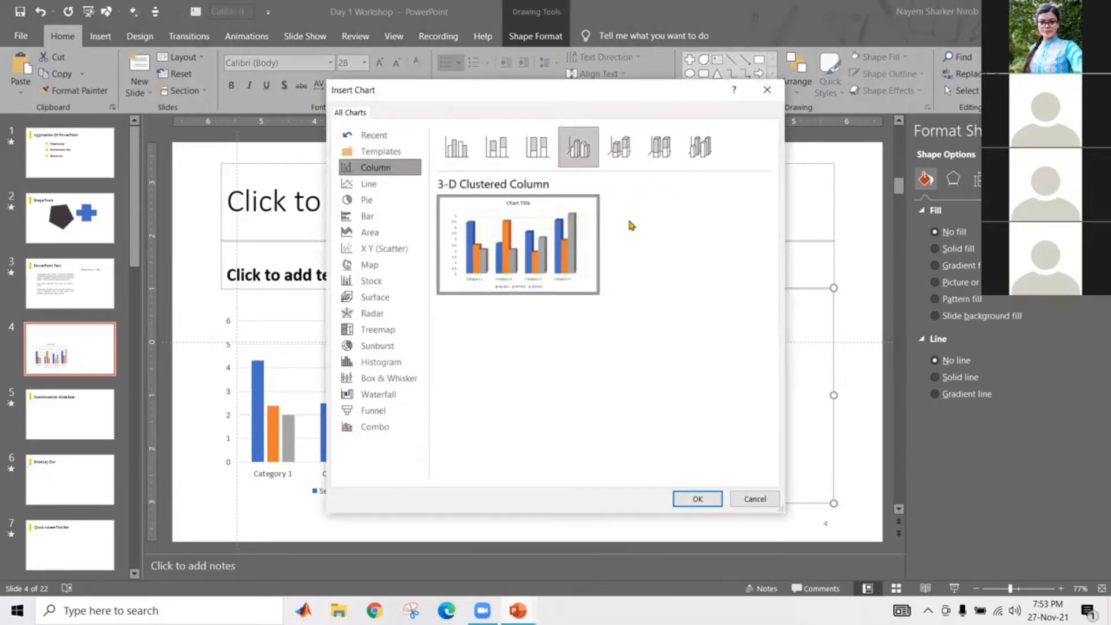
left_click(692, 496)
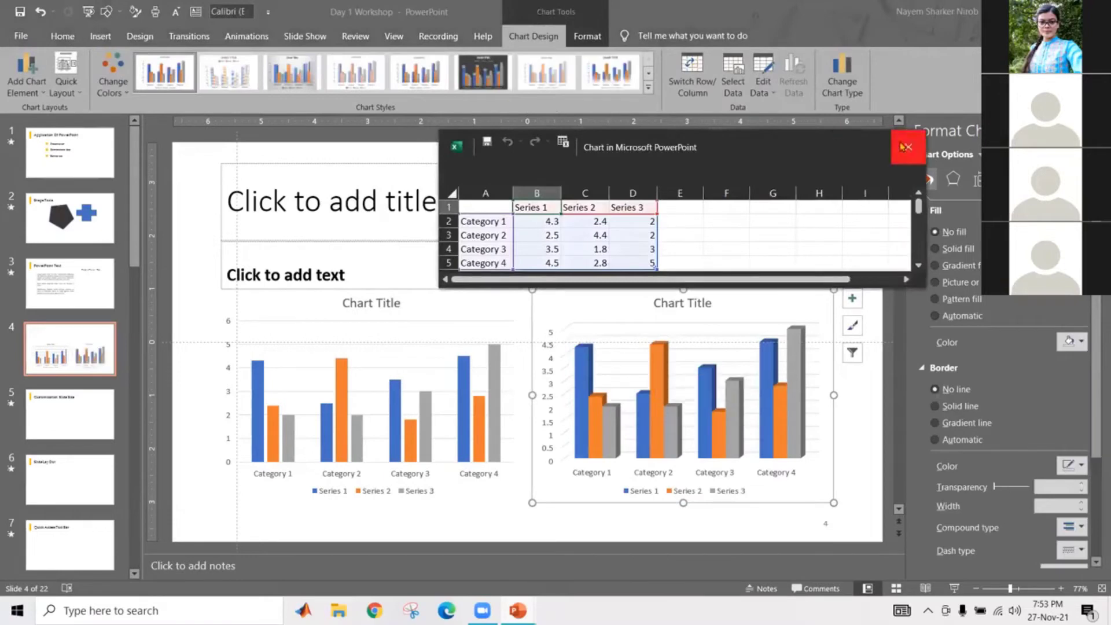
left_click(906, 147)
left_click(817, 174)
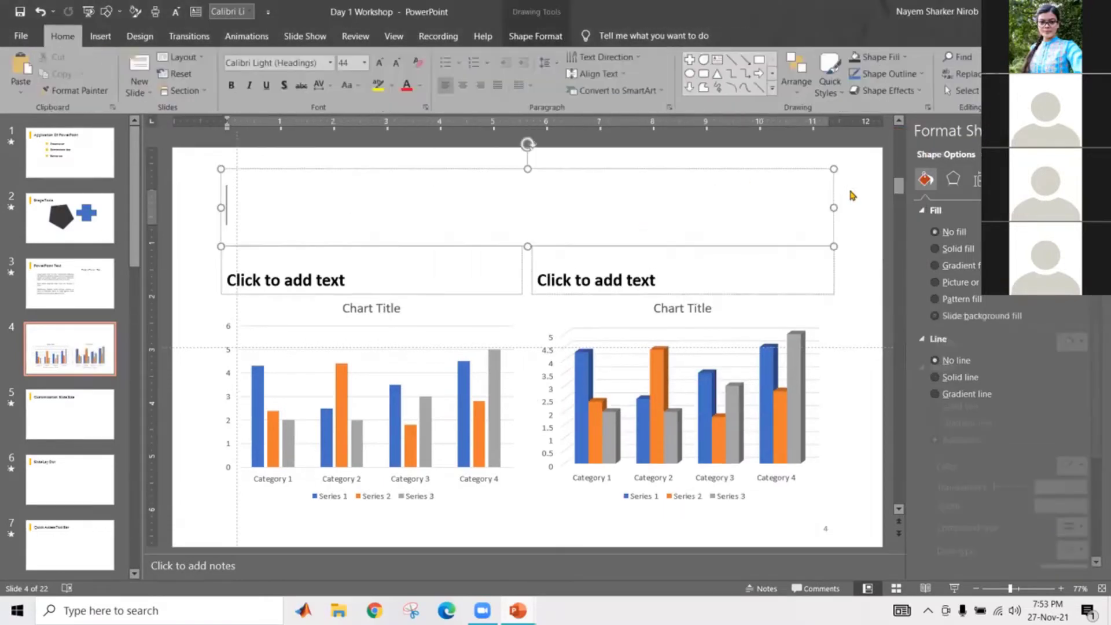
left_click(848, 187)
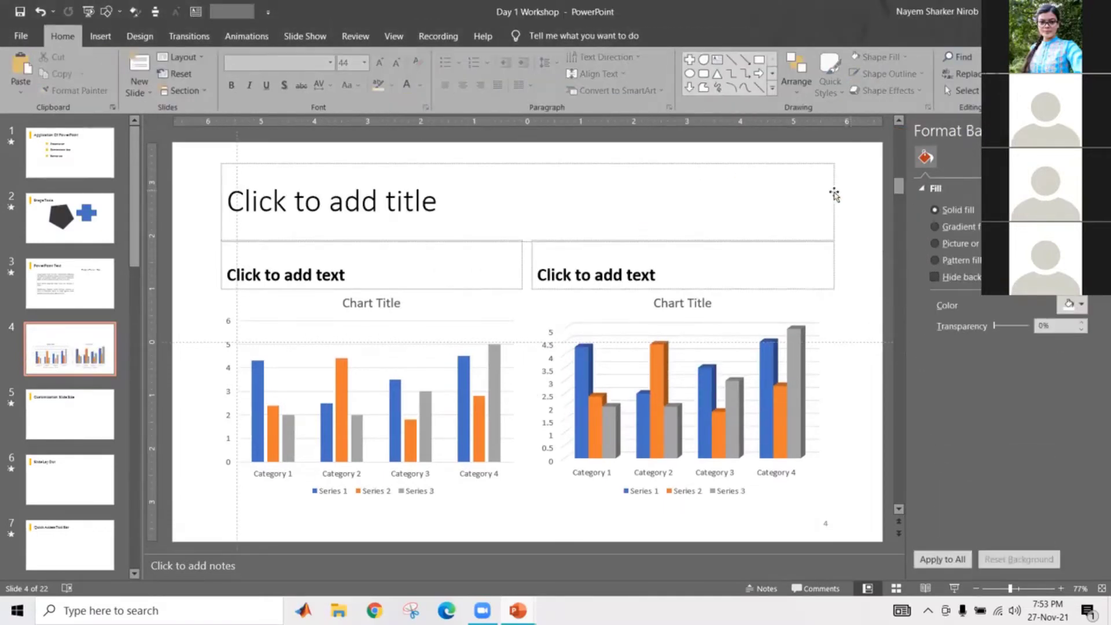
- Preview slide 4 with its two charts as a full-screen slide show and end the show
left_click(955, 589)
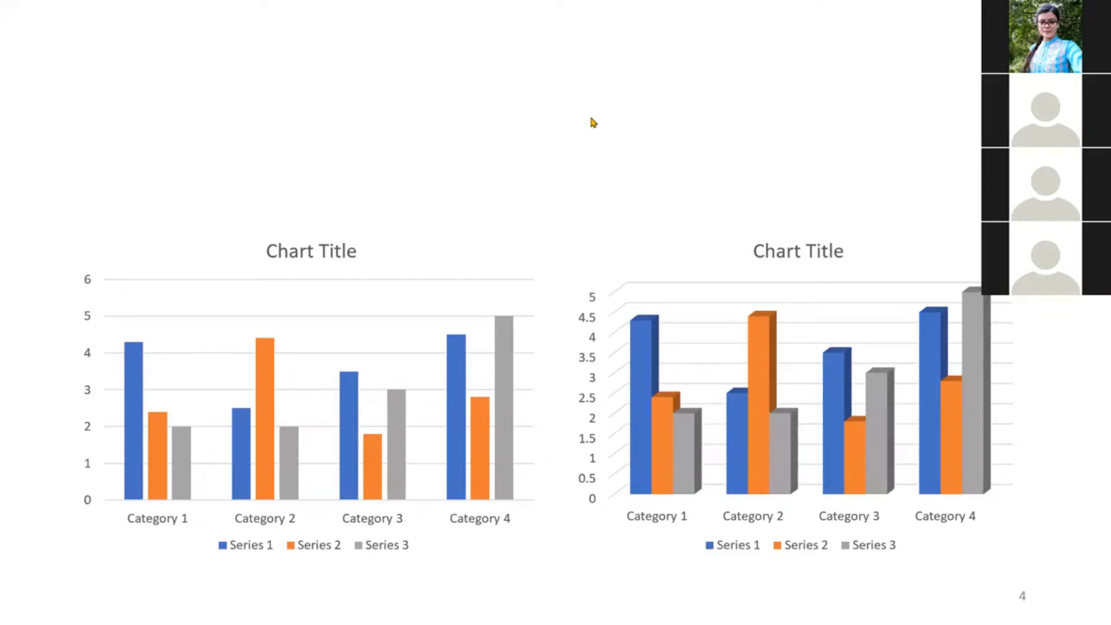
right_click(491, 118)
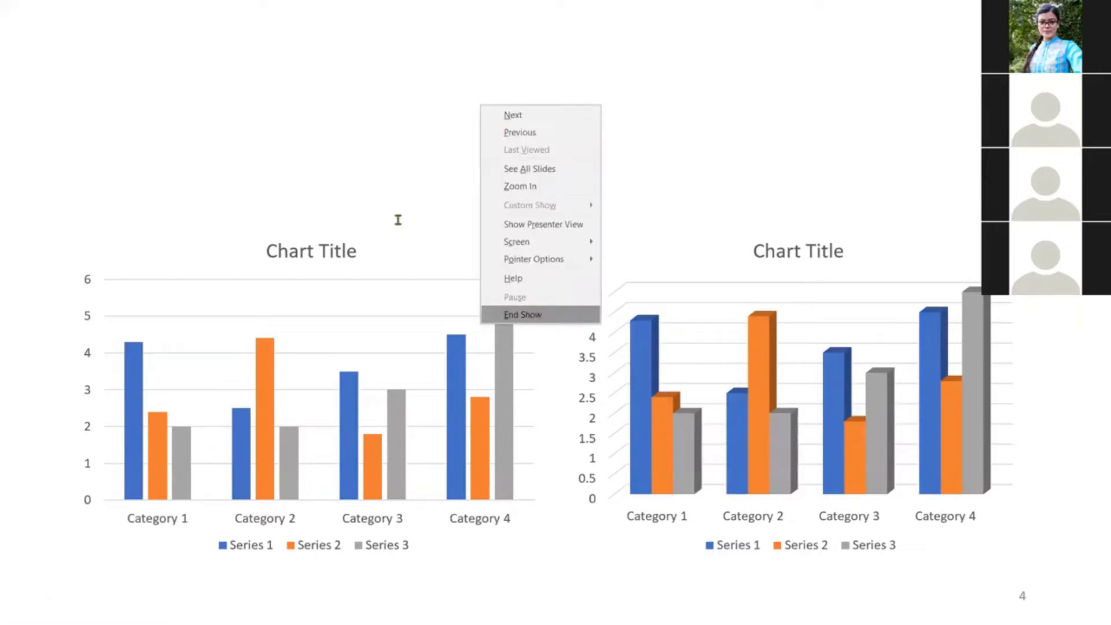
key("Return")
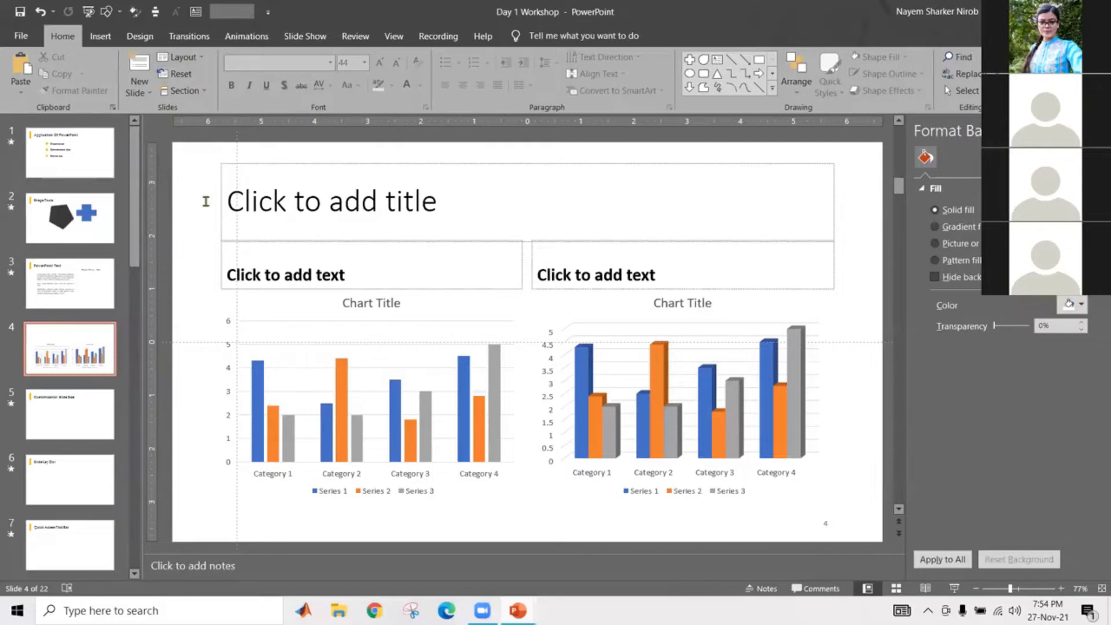
- Go through slides 5 and 6 to slide 7, Quick Access Tool Bar
left_click(66, 410)
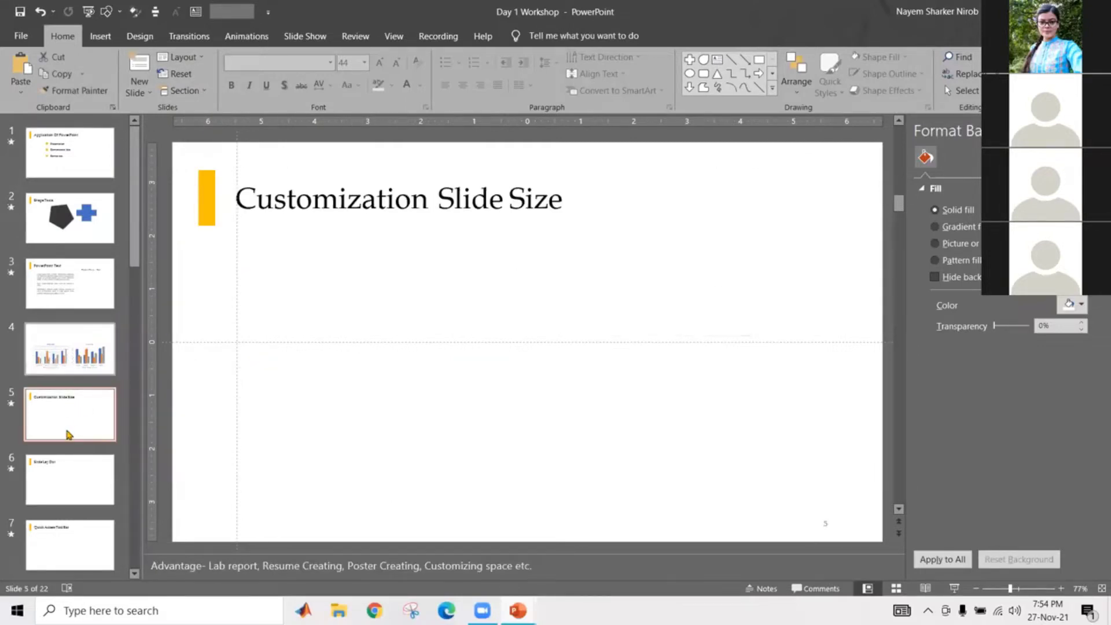
scroll(86, 371, "down", 3)
left_click(86, 362)
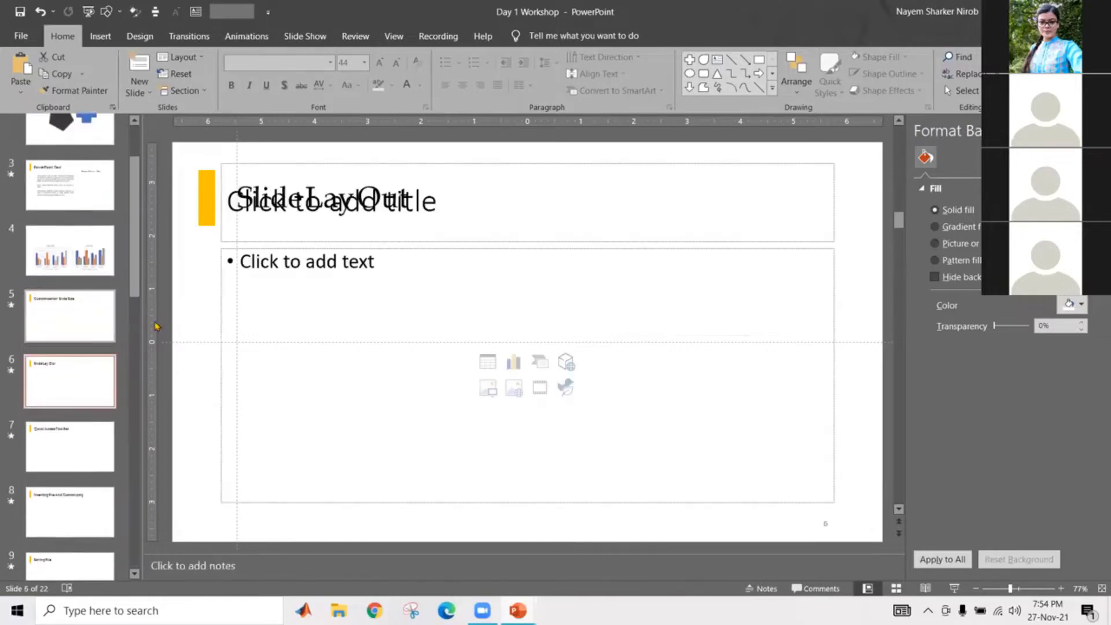
left_click(71, 427)
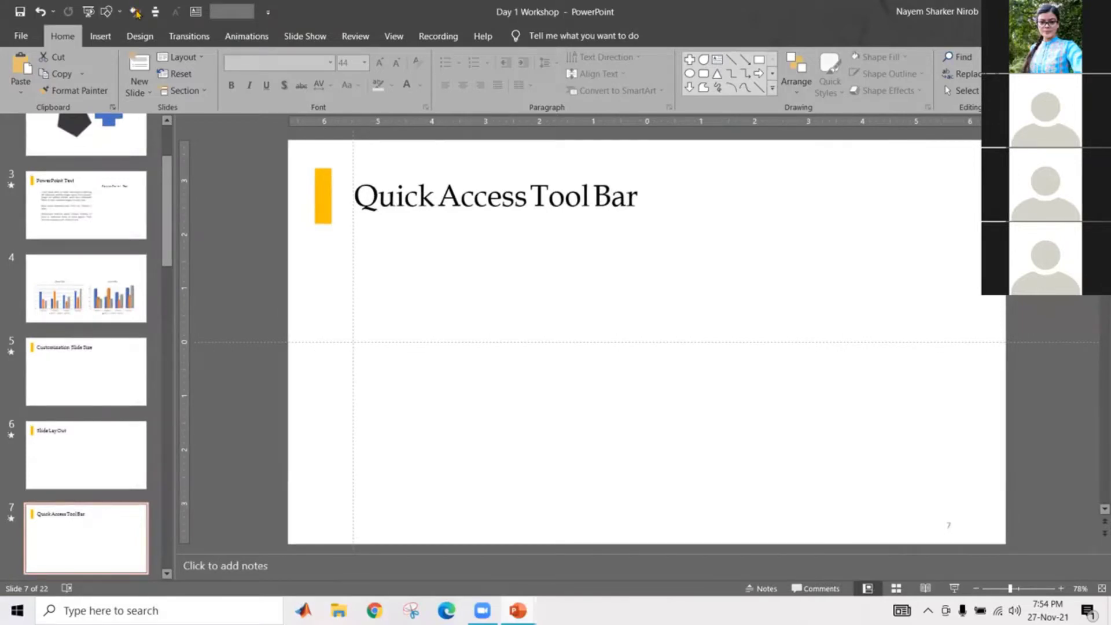
- Draw an empty text box below the title of the Quick Access Tool Bar slide and select it
left_click(435, 272)
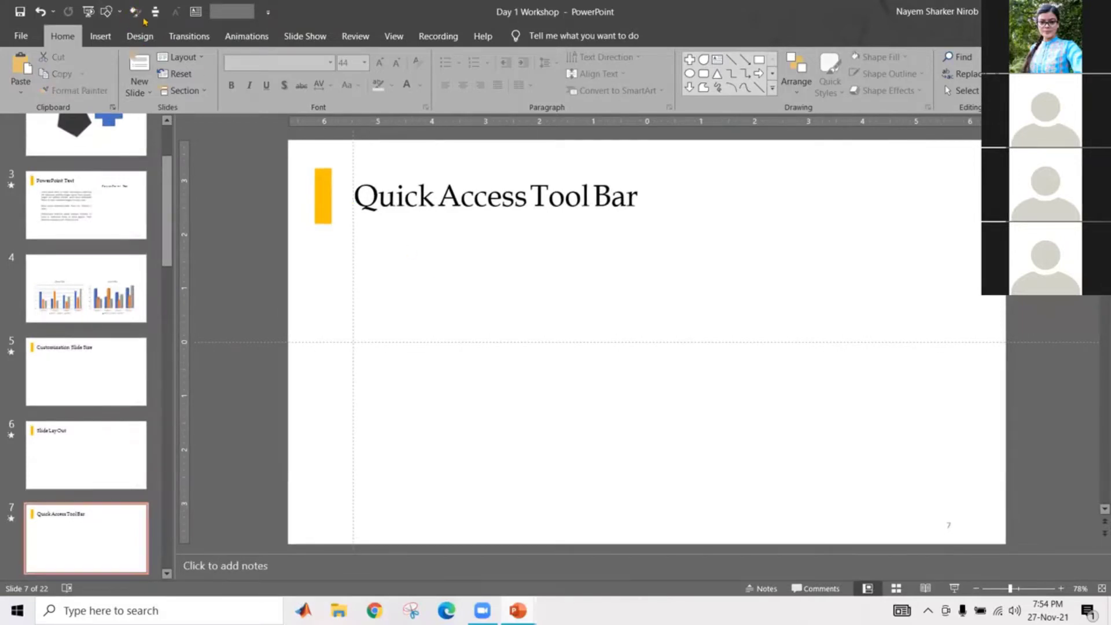
left_click(196, 12)
left_click_drag(467, 296, 619, 409)
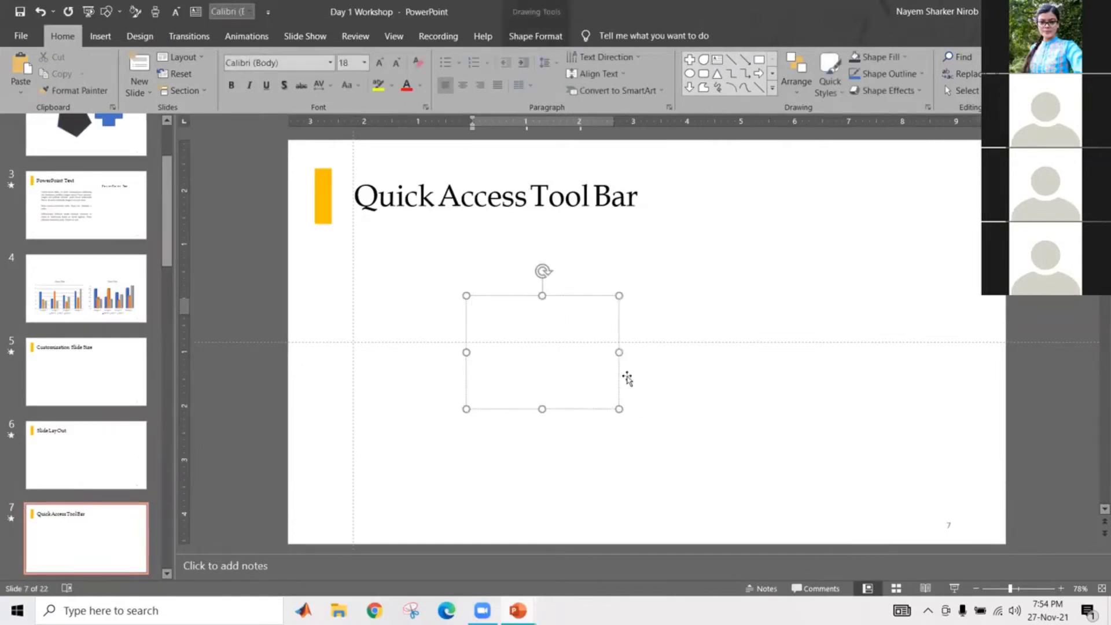
left_click(545, 296)
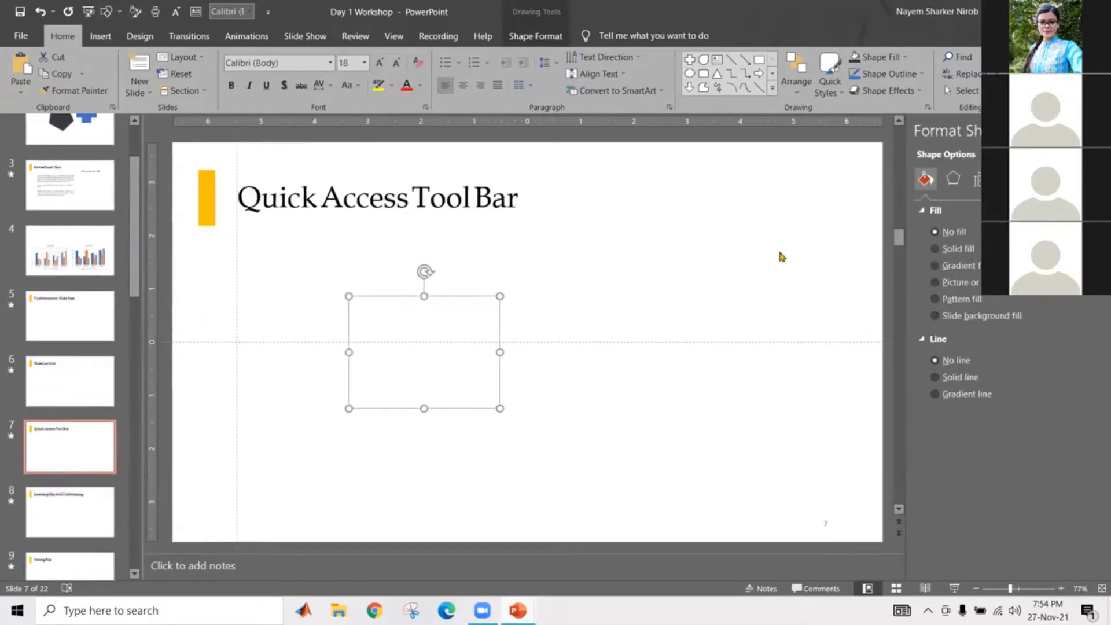
- Delete the empty text box from the Quick Access Tool Bar slide
right_click(476, 338)
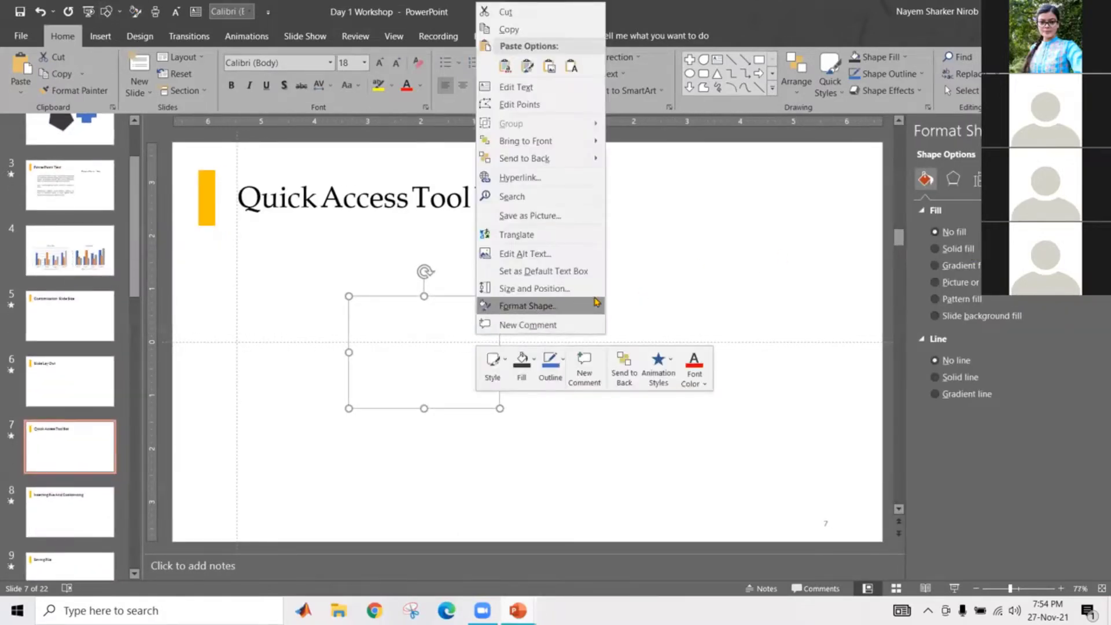
key("Escape")
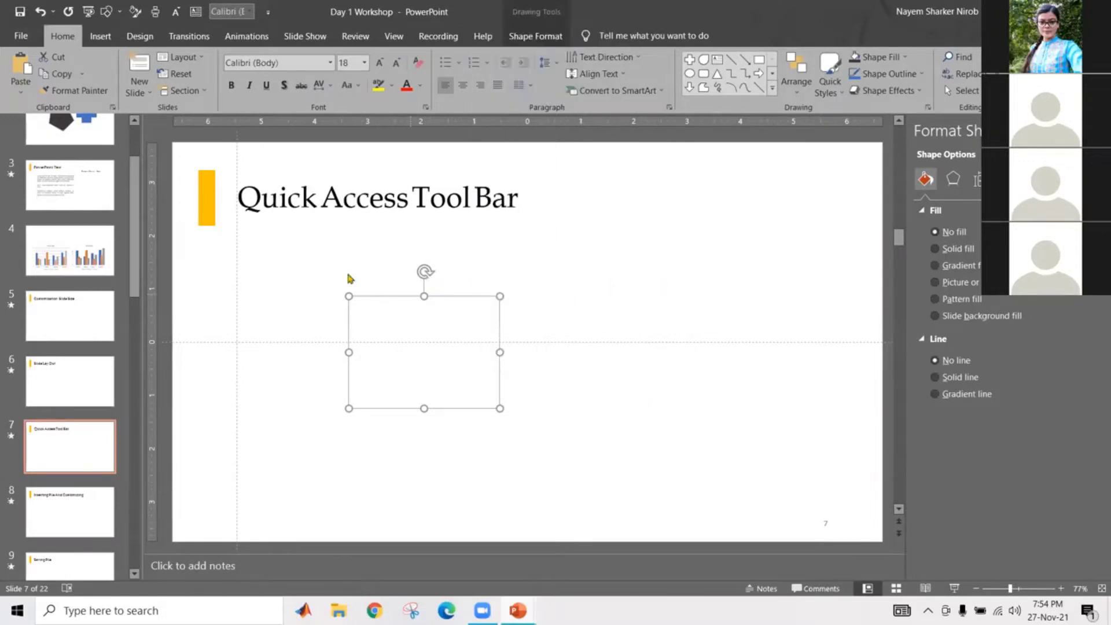
key("Delete")
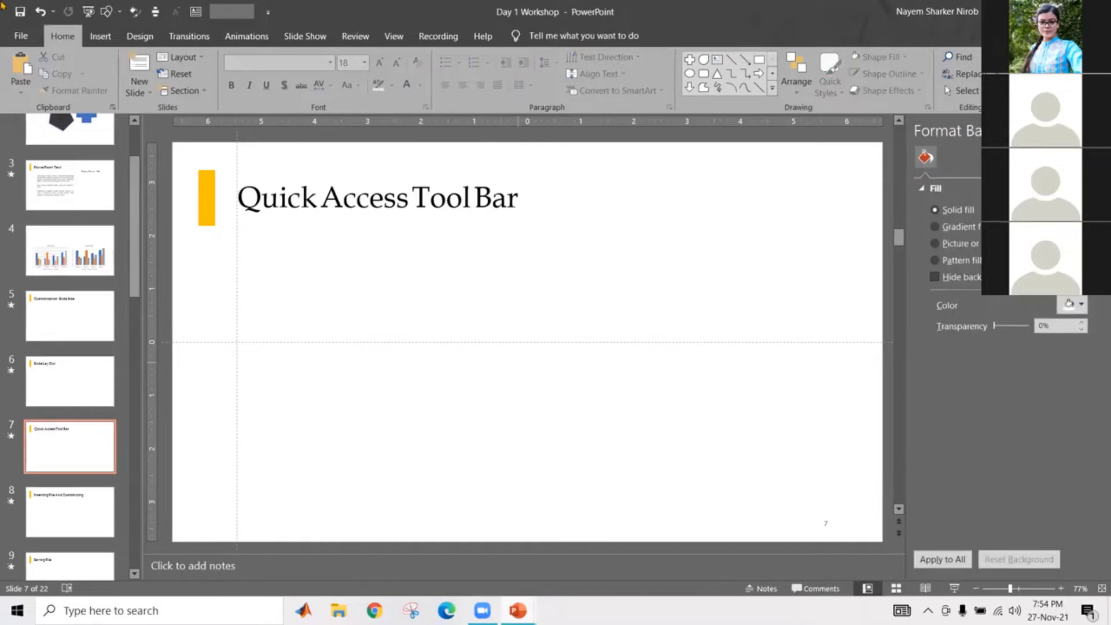
- Open the program options for customizing the ribbon and list All Commands as the available commands
left_click(26, 38)
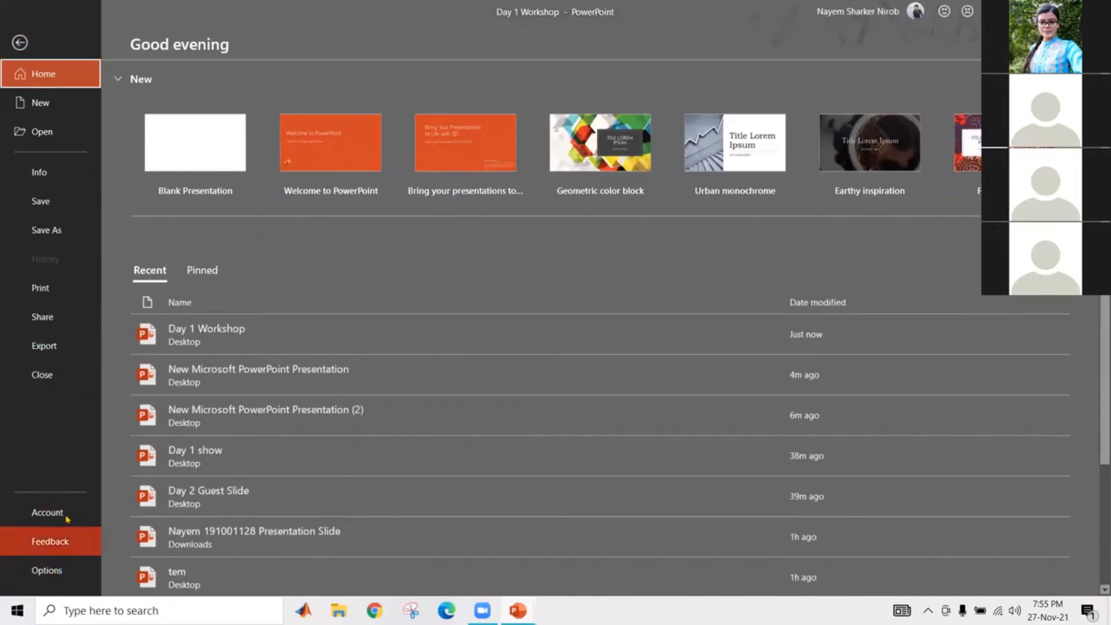
left_click(58, 572)
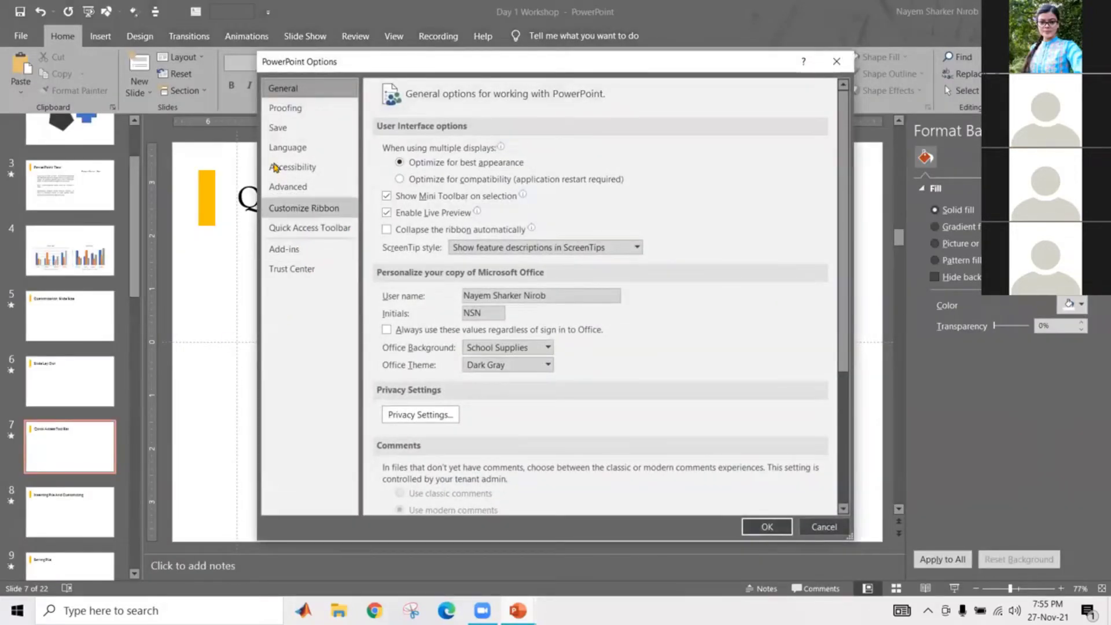
left_click(305, 168)
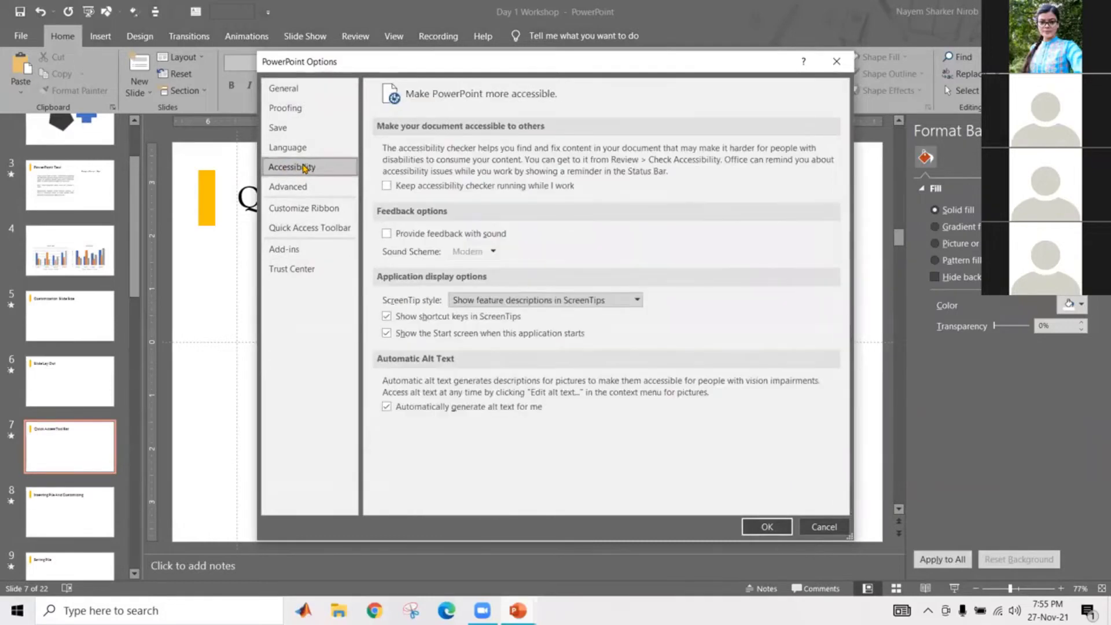
left_click(322, 209)
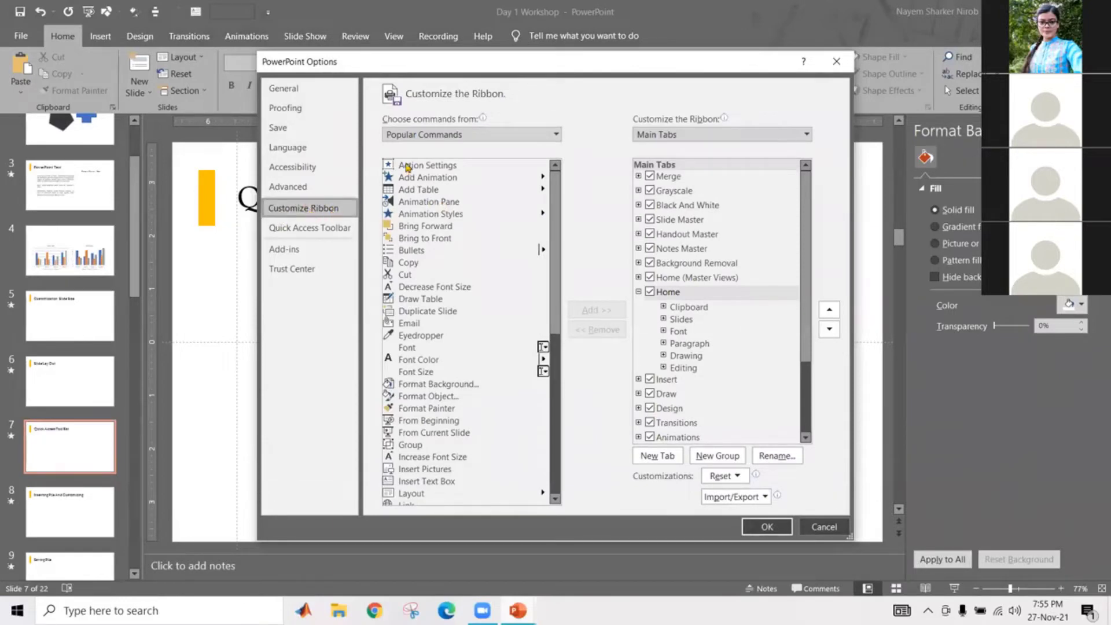
left_click(512, 139)
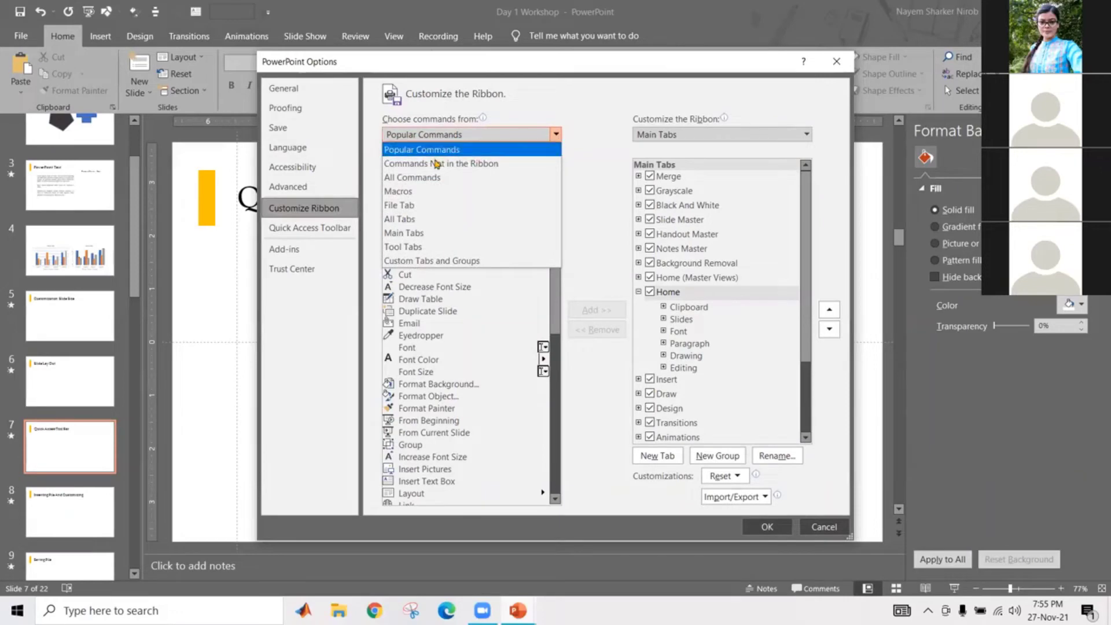
left_click(446, 177)
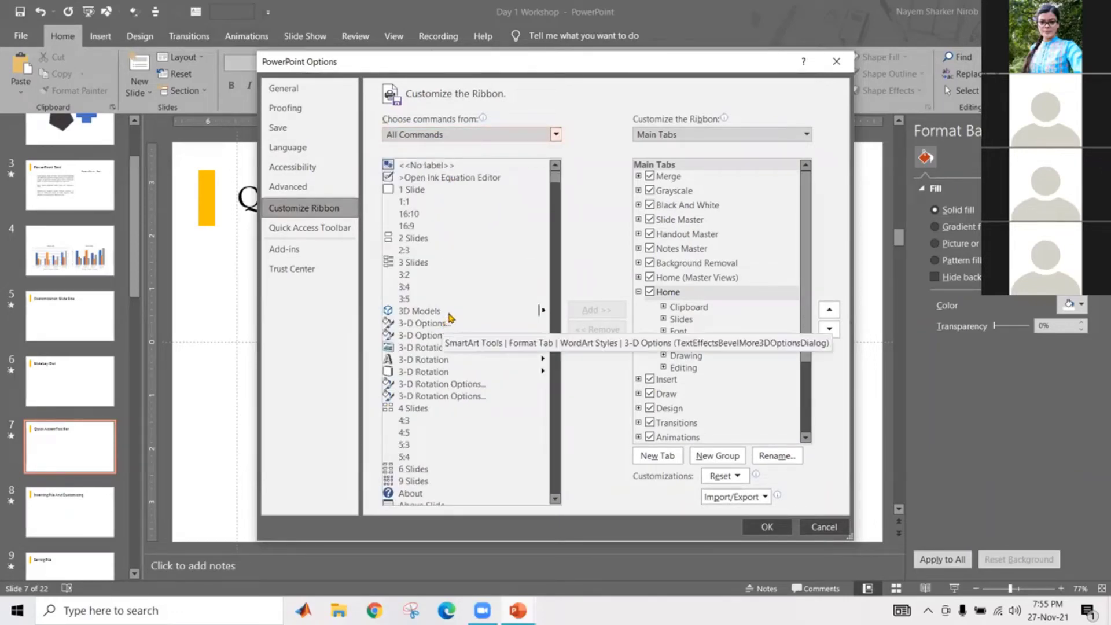
- Try to add the Align Middle command to the Home tab of the ribbon
scroll(450, 313, "down", 12)
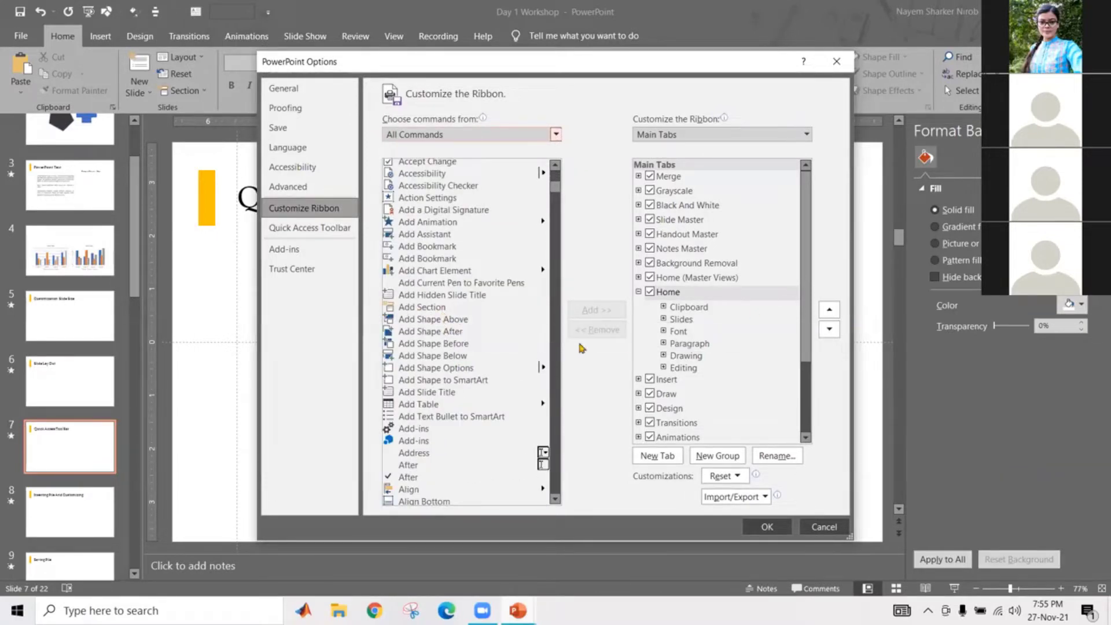
scroll(439, 350, "down", 2)
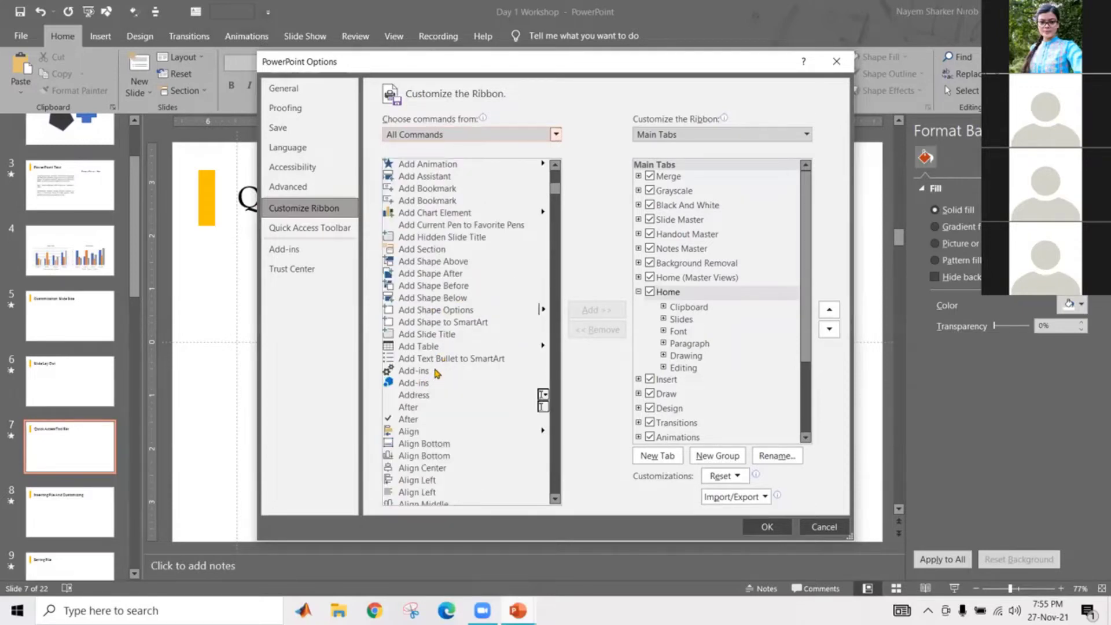
scroll(446, 369, "down", 5)
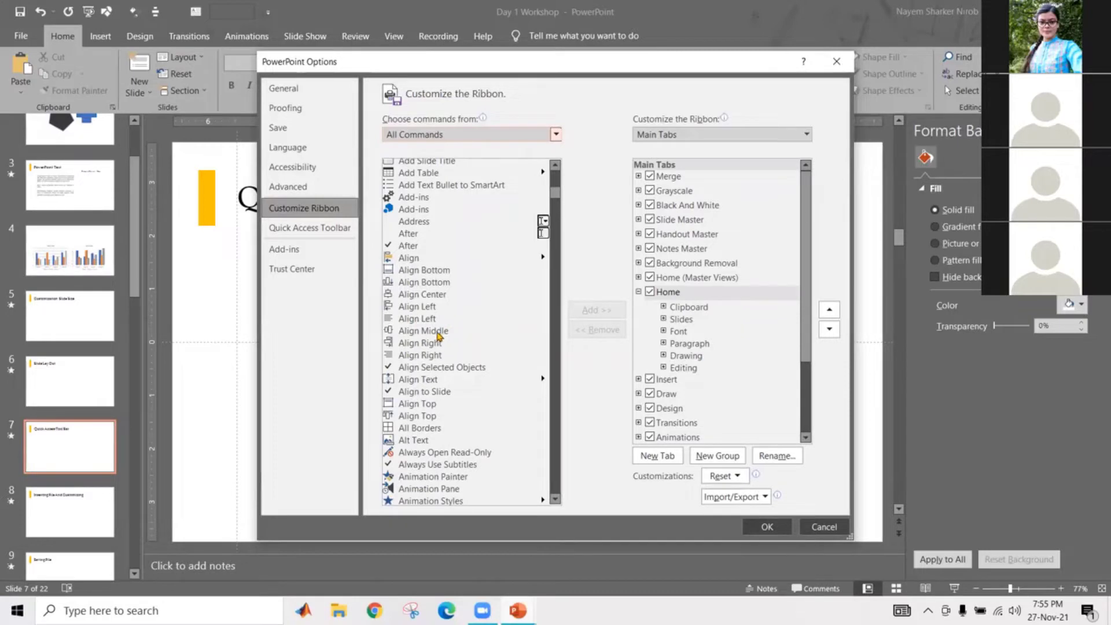
left_click(458, 331)
left_click(596, 310)
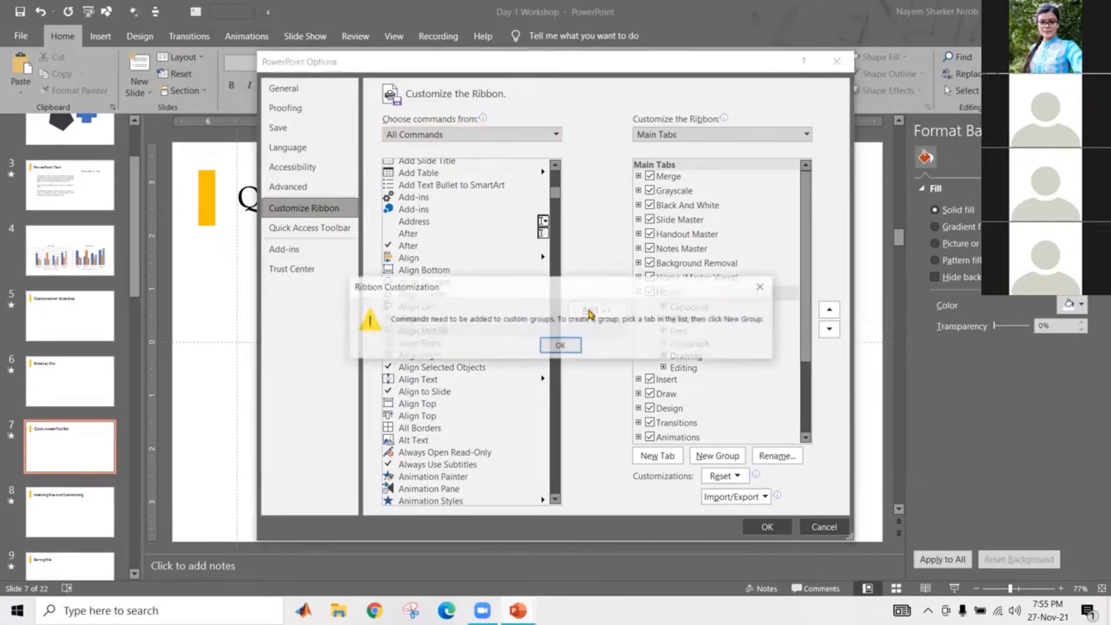
left_click(560, 346)
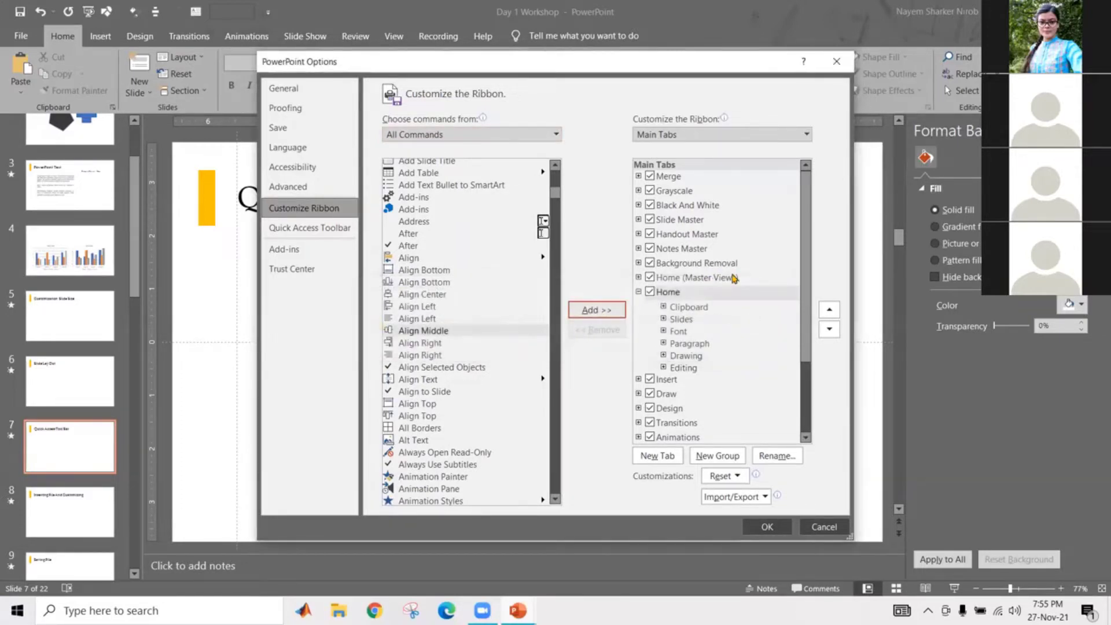
left_click(605, 311)
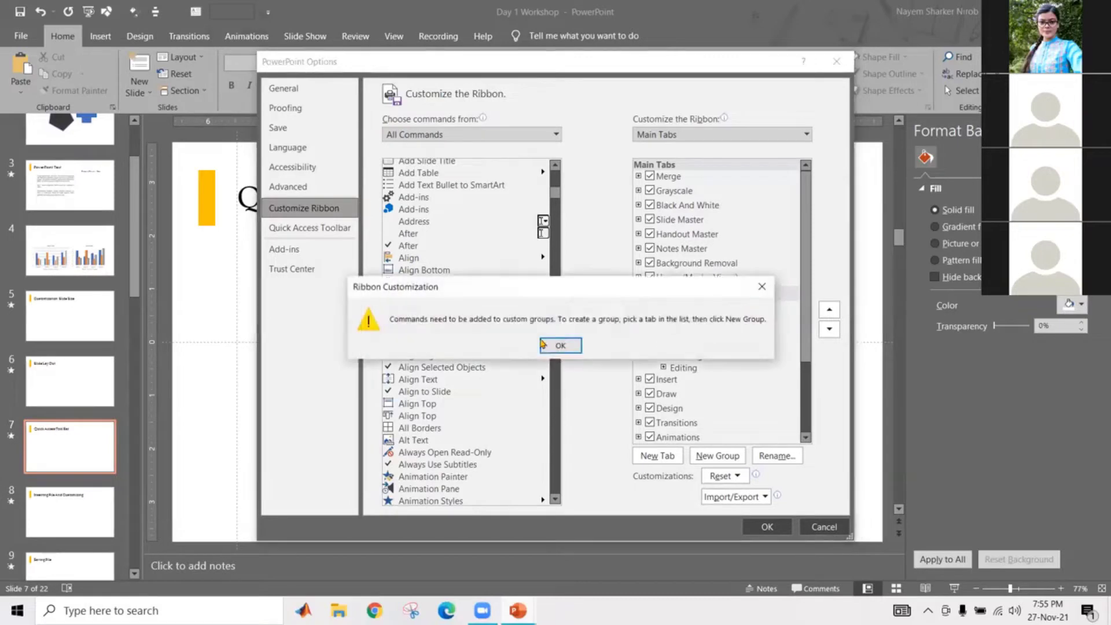
left_click(556, 346)
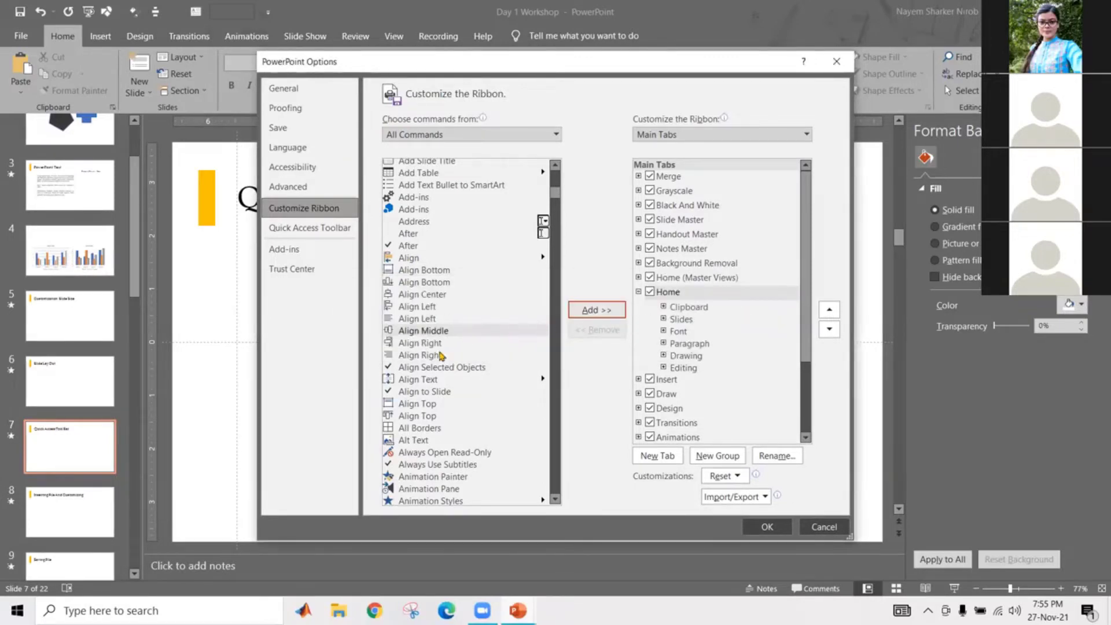
- Try to add the Change Colors command to the Home tab of the ribbon
left_click(455, 365)
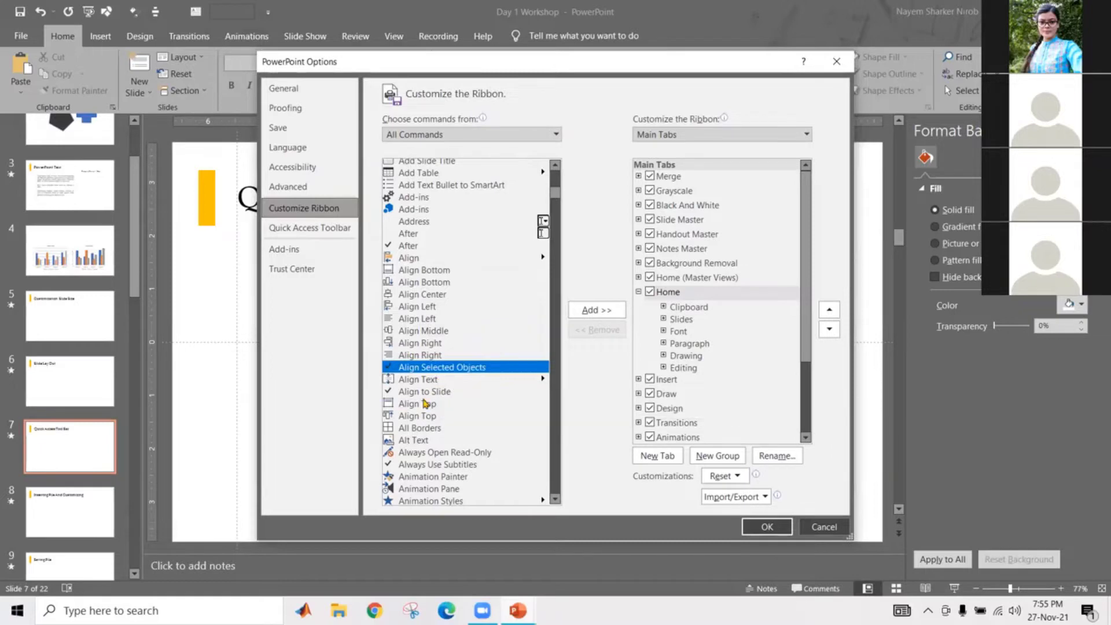
scroll(423, 413, "down", 6)
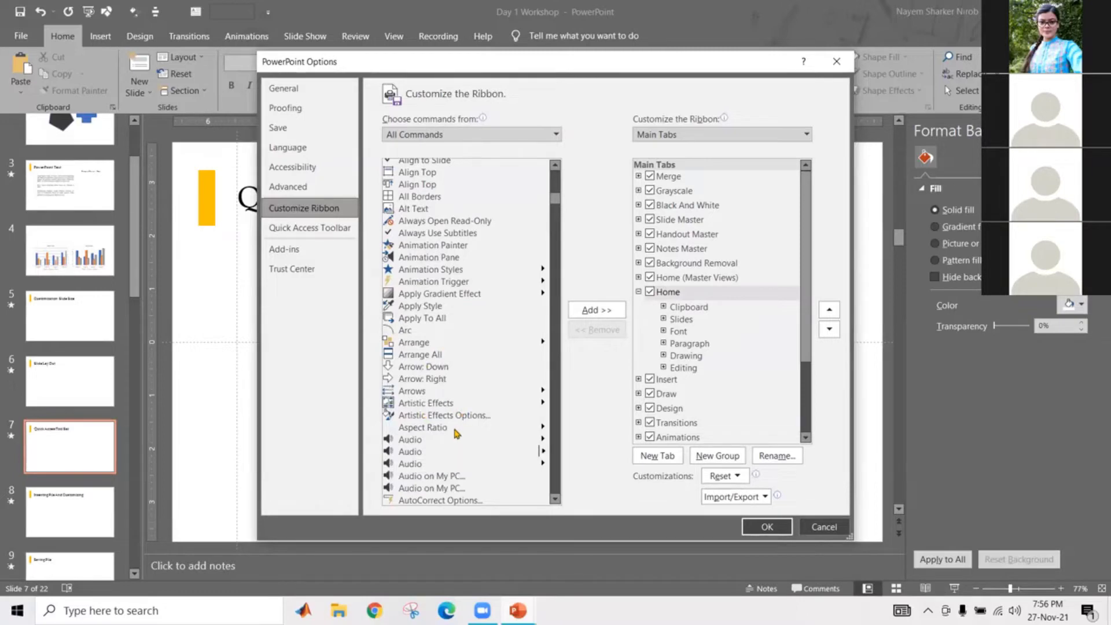
scroll(457, 433, "down", 10)
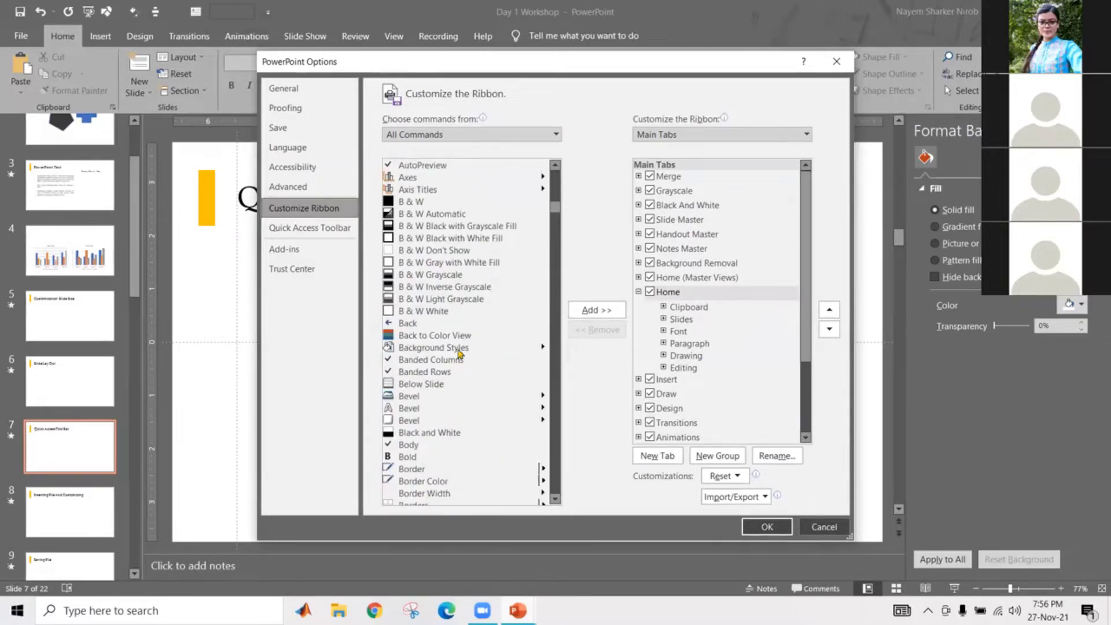
scroll(458, 331, "down", 15)
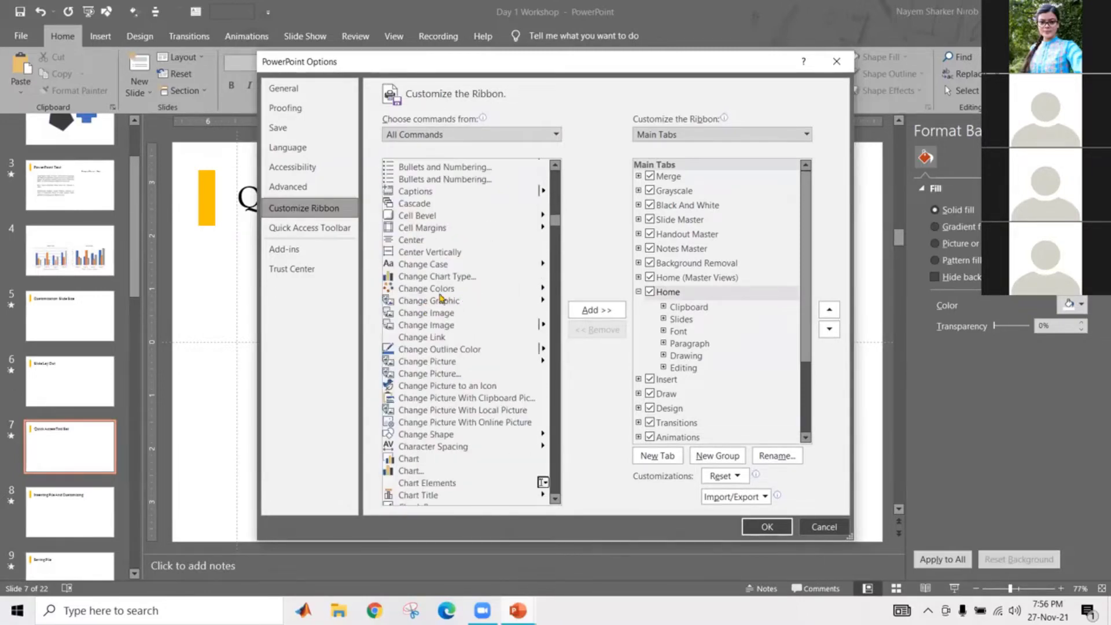
left_click(430, 289)
left_click(605, 320)
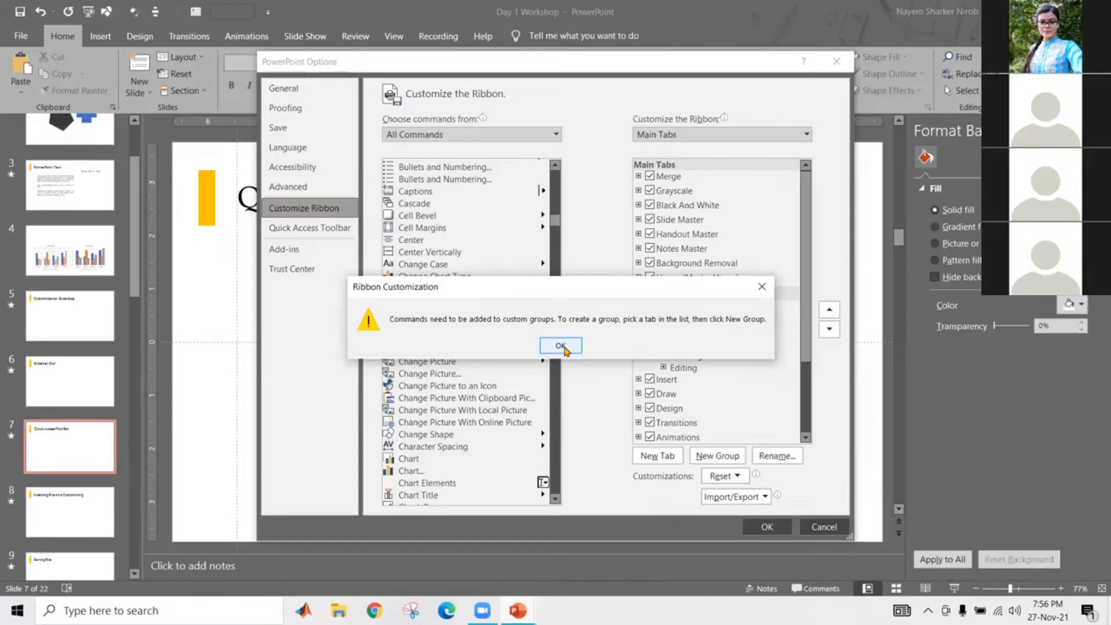
left_click(560, 347)
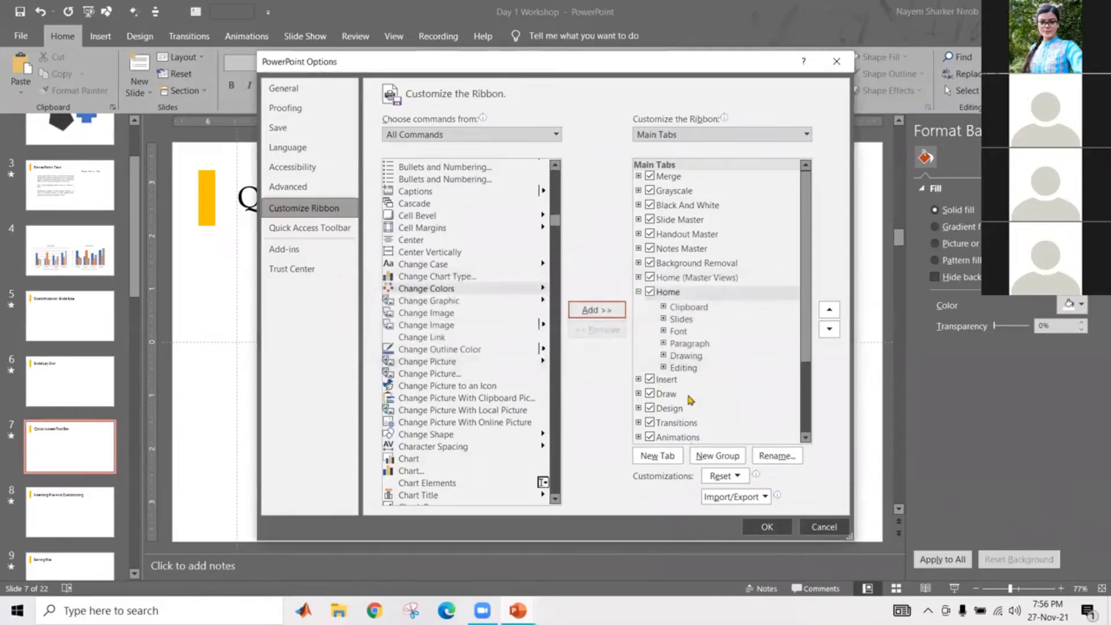
- Switch the ribbon customization list to All Tabs and look through the tool-specific tabs
left_click(721, 370)
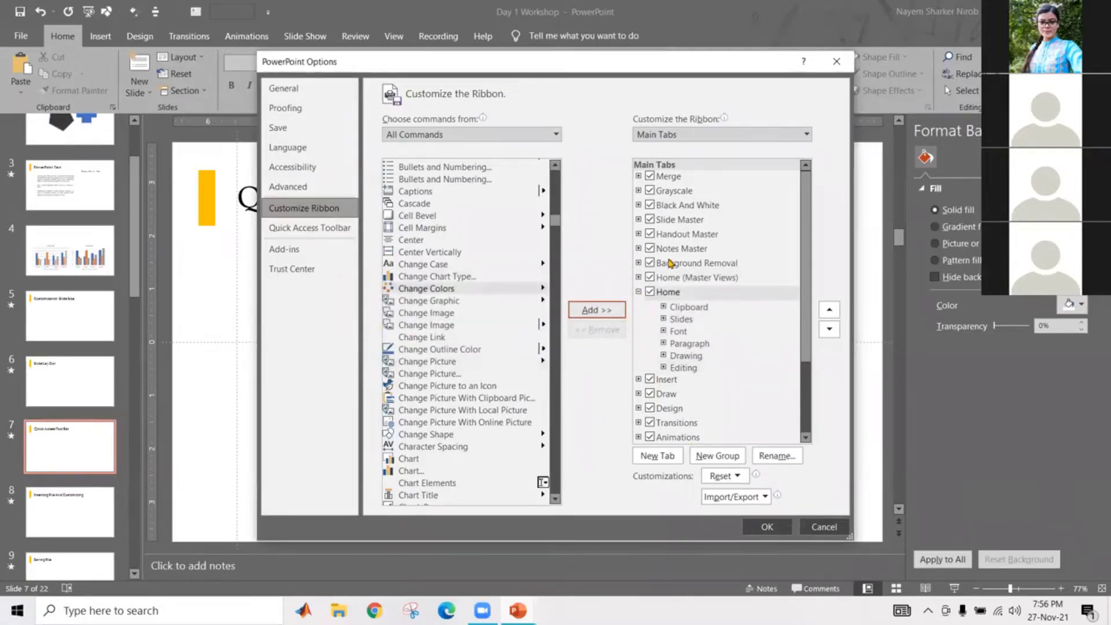
left_click(747, 136)
left_click(698, 150)
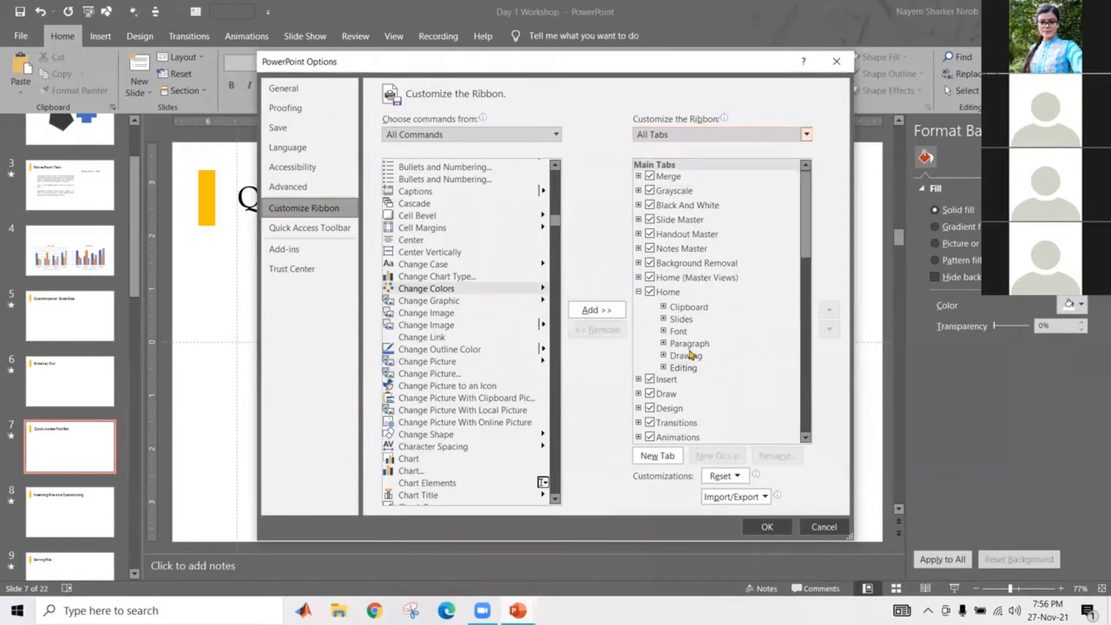
scroll(692, 359, "down", 5)
scroll(689, 387, "down", 7)
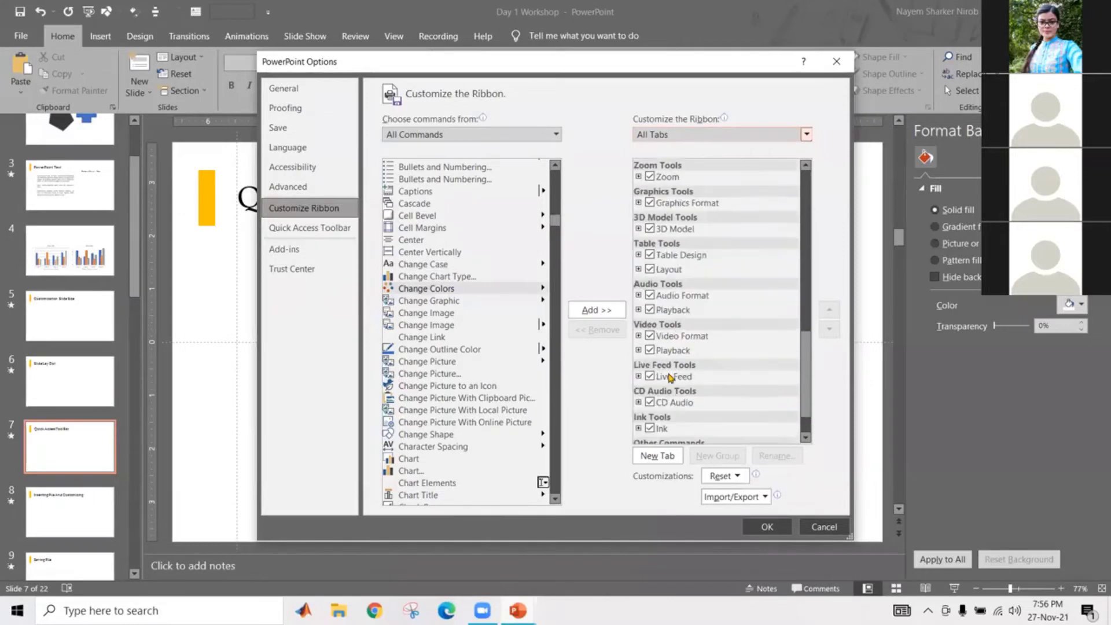
scroll(679, 377, "down", 1)
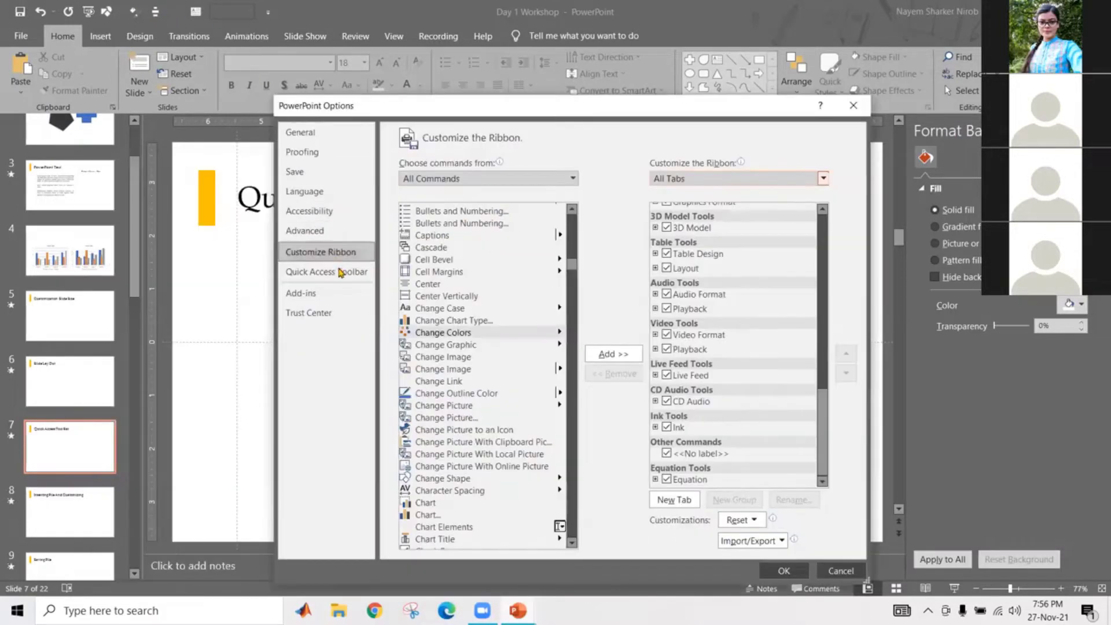
- Add the Increase Font Size command to the Quick Access Toolbar and apply the options
left_click(341, 273)
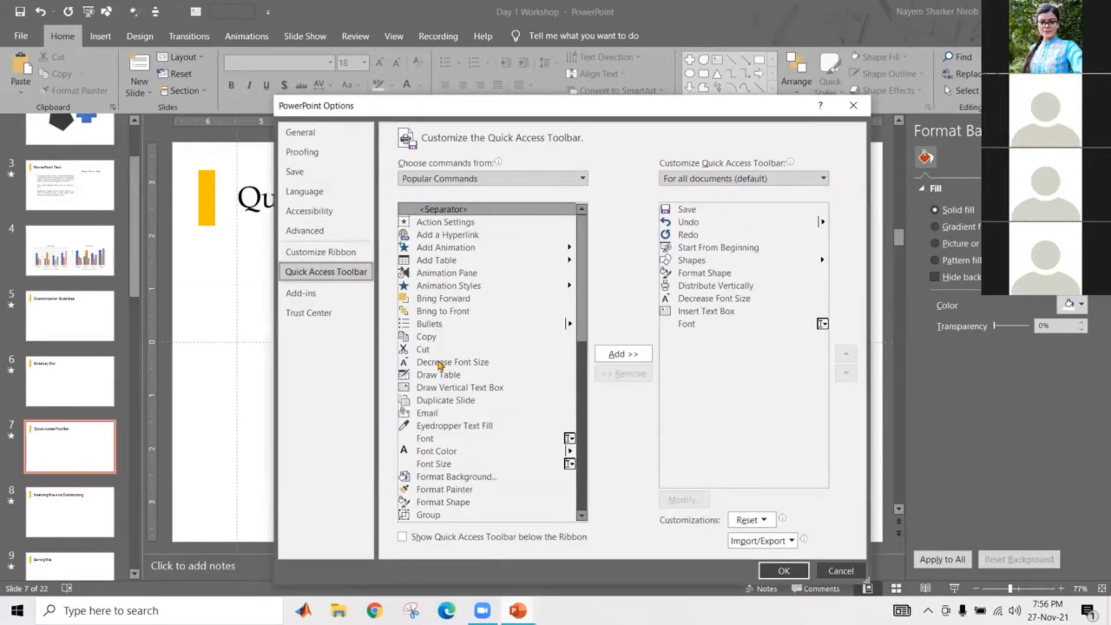
scroll(440, 364, "down", 5)
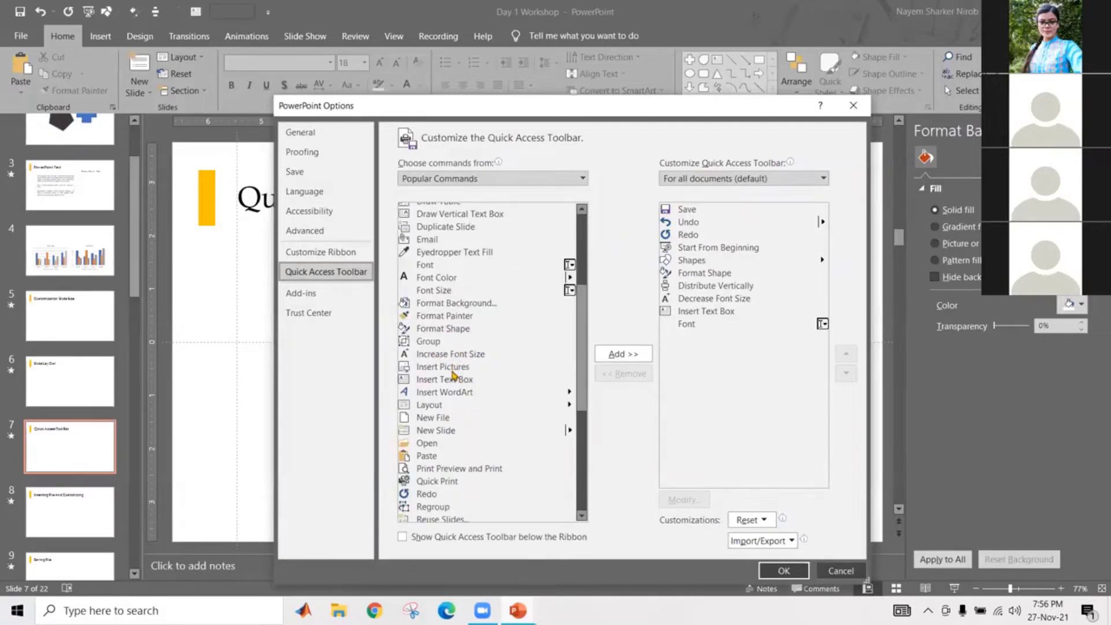
left_click(450, 355)
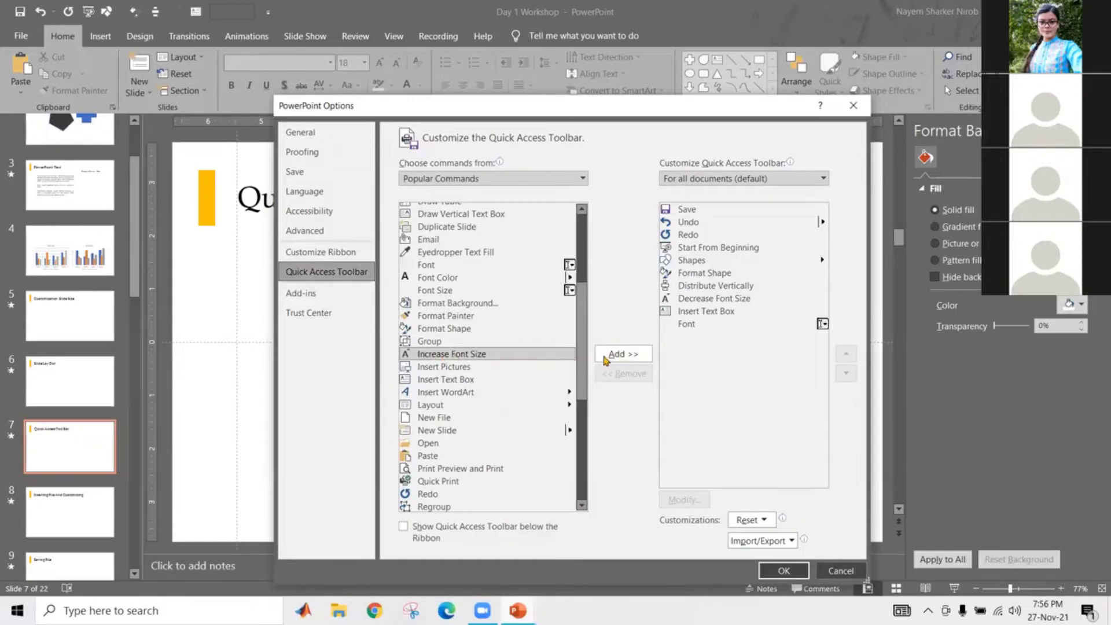
left_click(631, 358)
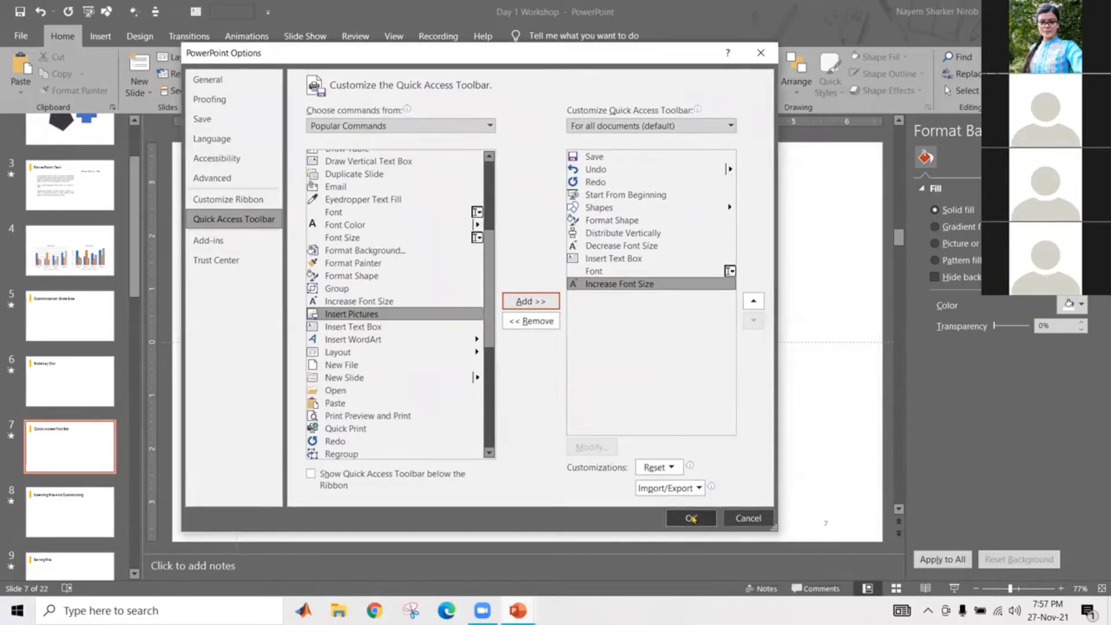
key("Return")
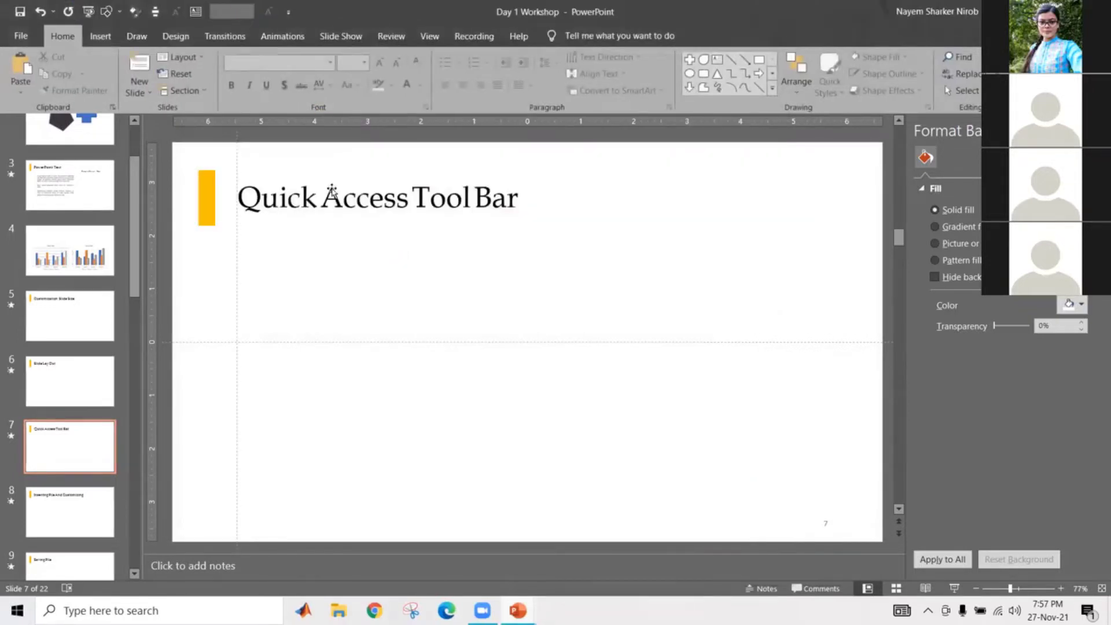
- Draw a text box below the Quick Access Tool Bar title and fill it with placeholder text using =lorem()
left_click_drag(400, 269, 607, 338)
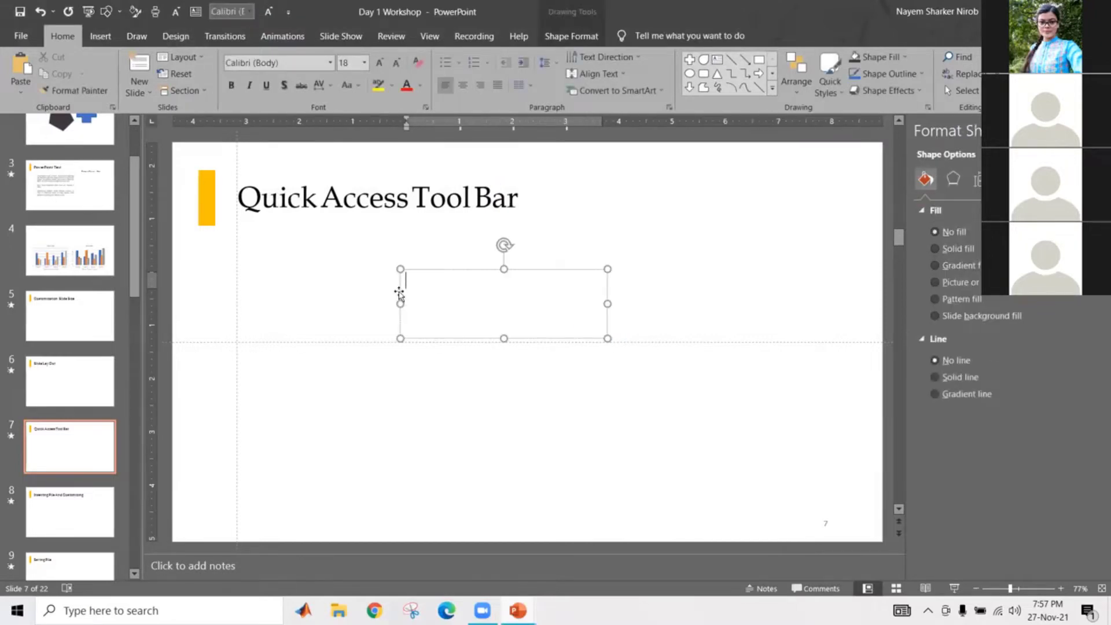
type("=")
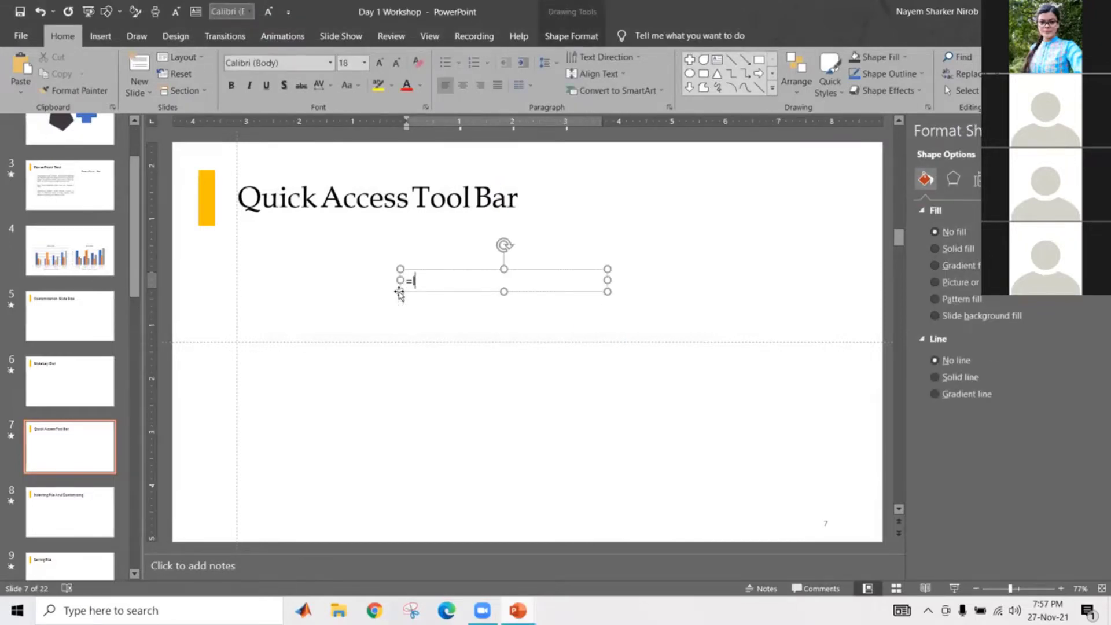
type("lorem(")
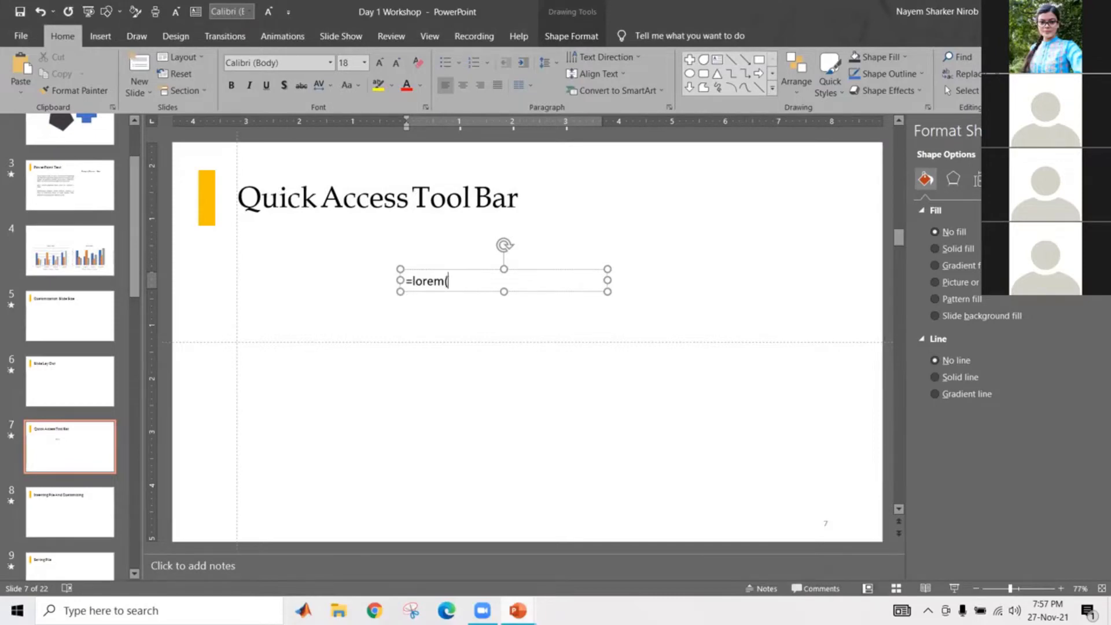
type(")")
key("Return")
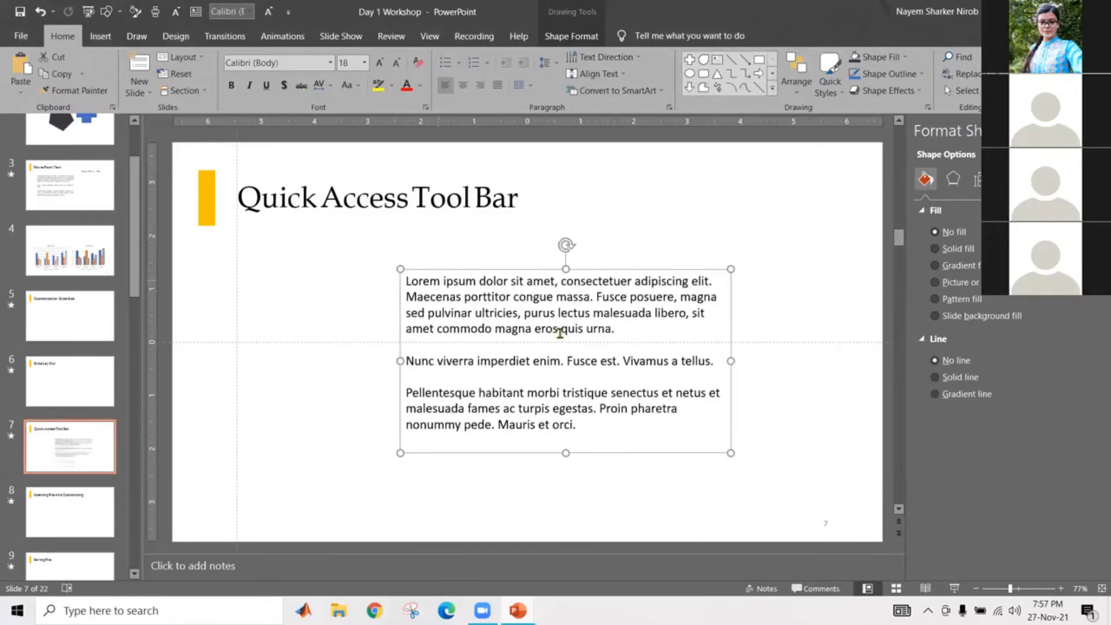
- Increase all the placeholder text to size 24 and move its text box up beneath the slide title
key("ctrl+a")
left_click(379, 58)
left_click(379, 58)
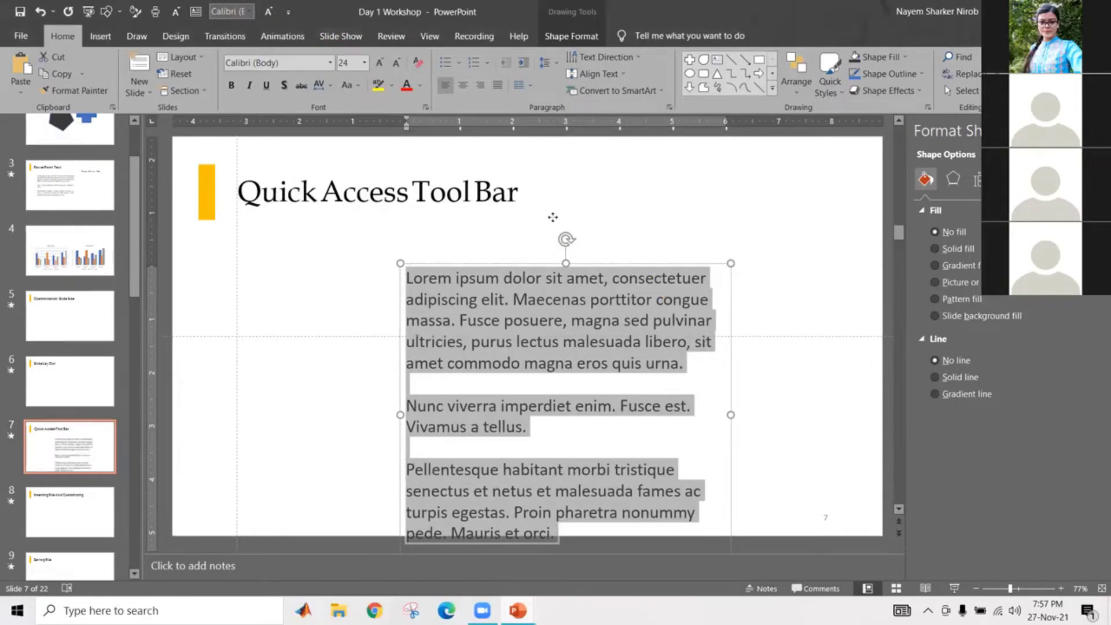
left_click_drag(552, 217, 558, 179)
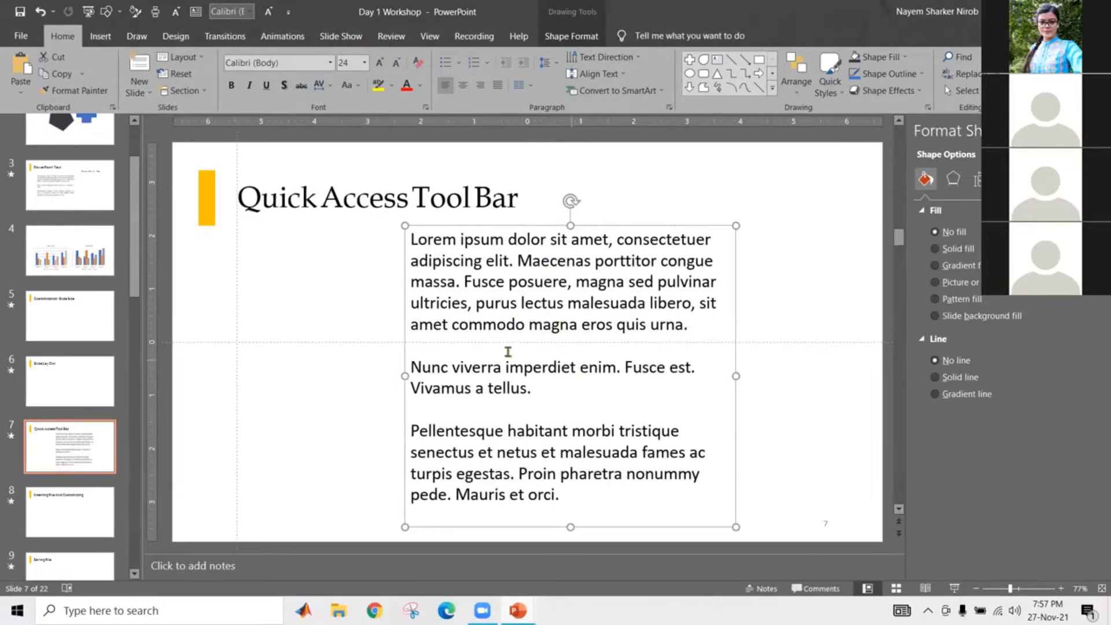
- Change the font of all the placeholder text to Times New Roman
left_click_drag(547, 489, 427, 244)
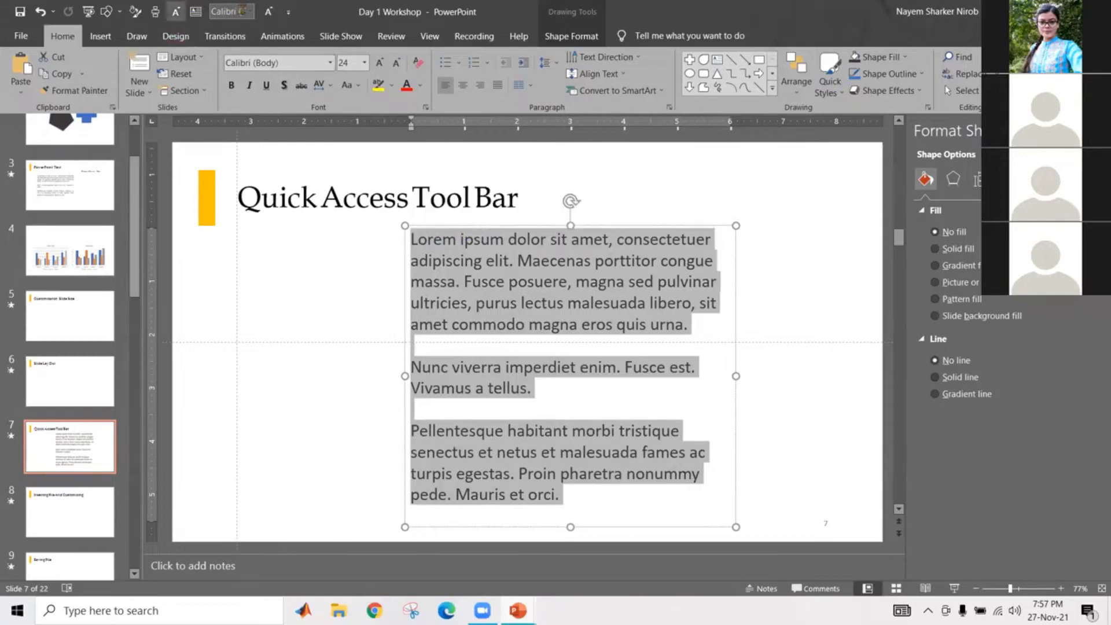
left_click(249, 12)
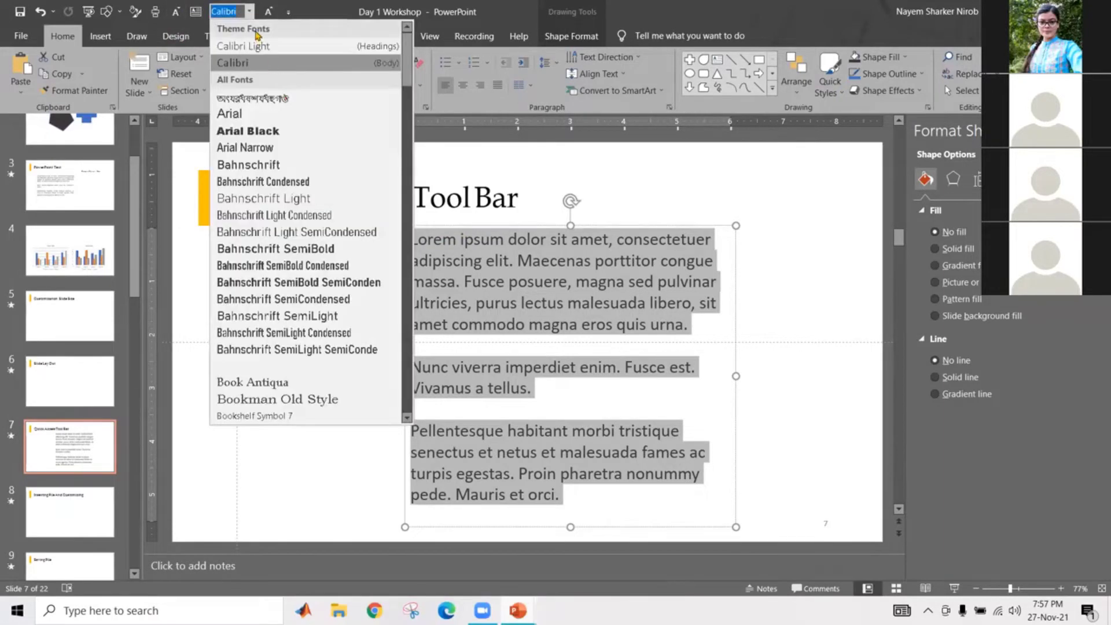
type("Times N")
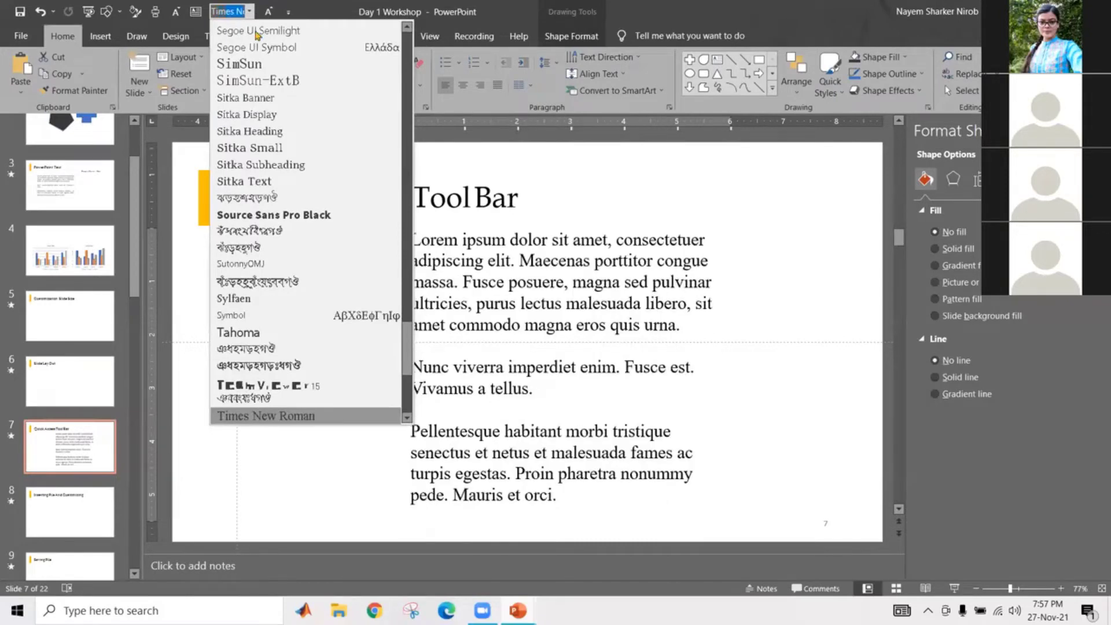
key("Return")
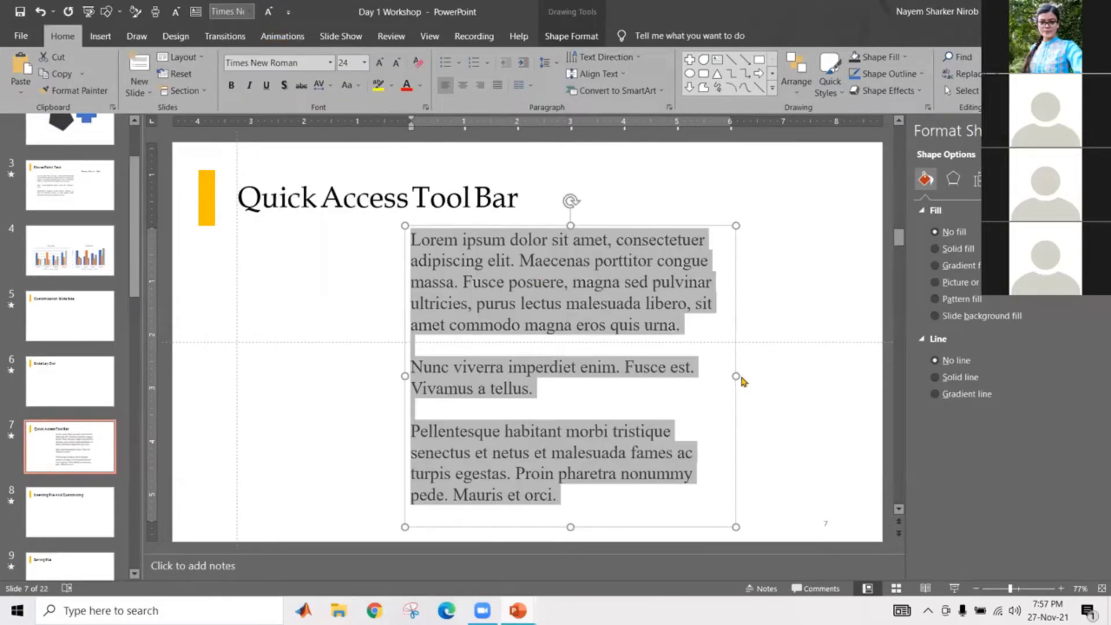
- Widen the placeholder text box toward the slide's right edge and shift it left to roughly centre it
left_click_drag(735, 376, 848, 362)
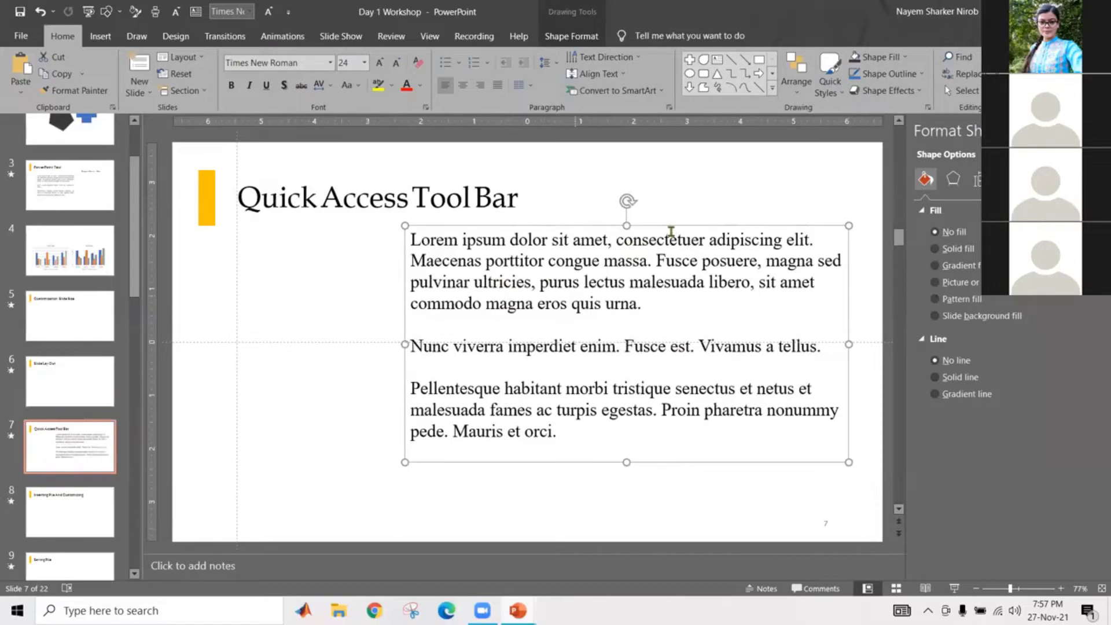
left_click_drag(591, 231, 516, 239)
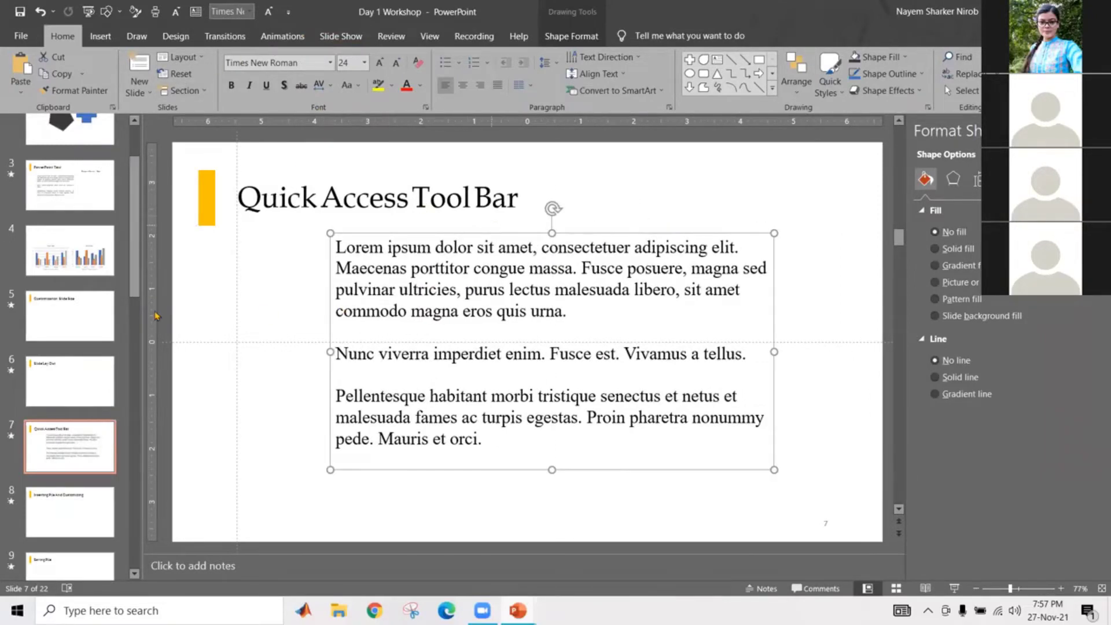
scroll(76, 459, "down", 1)
left_click(290, 358)
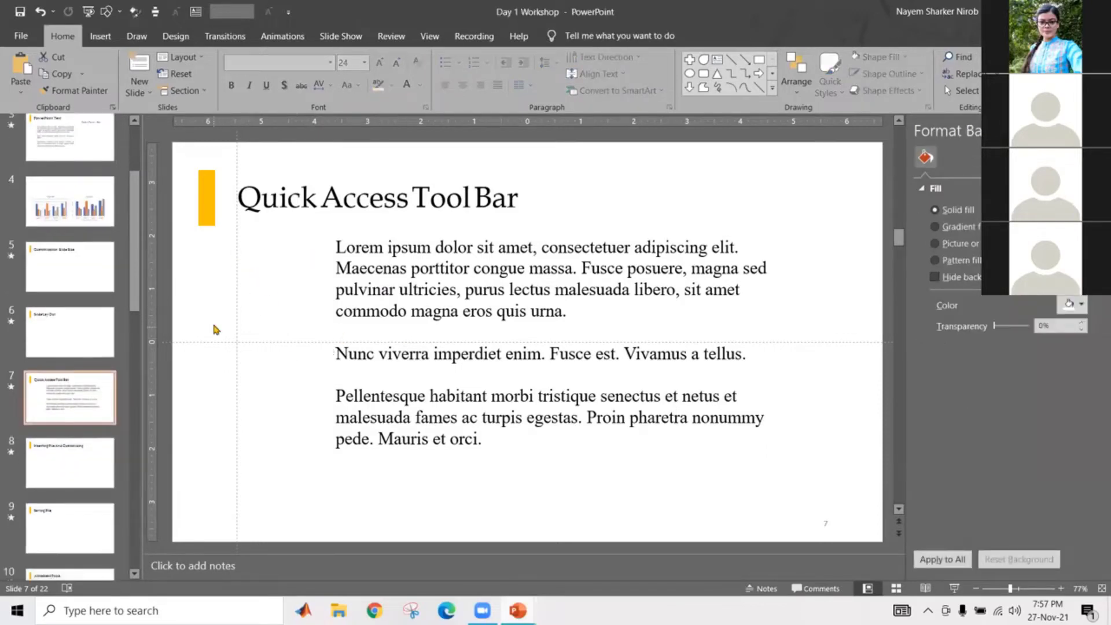
- Go to slide 8, titled Inserting File And Customizing
left_click(81, 321)
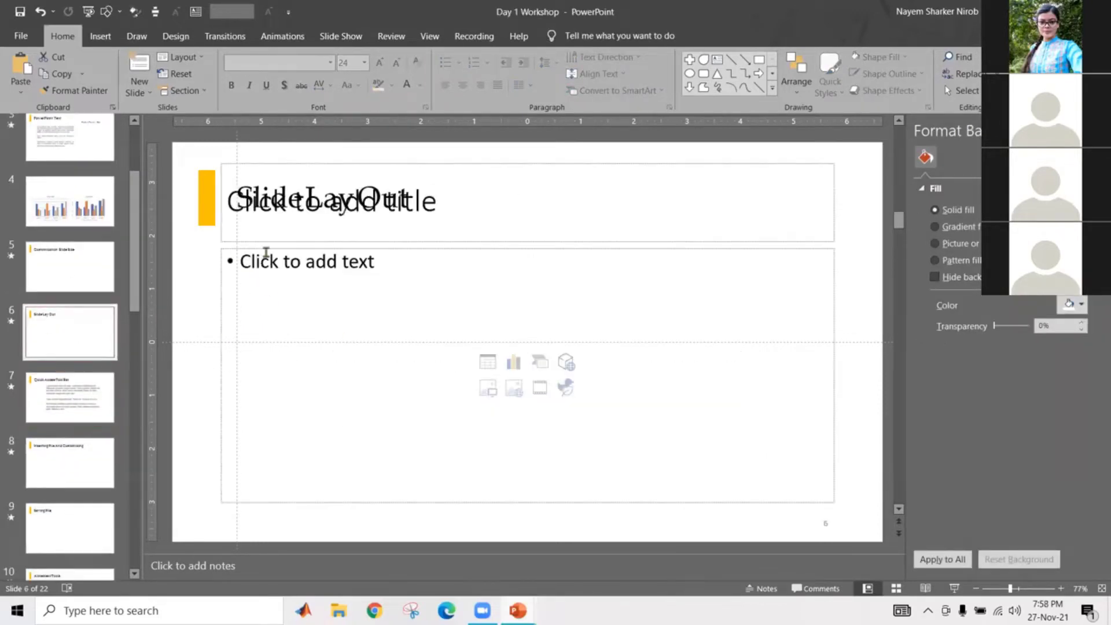
left_click(86, 408)
left_click(76, 463)
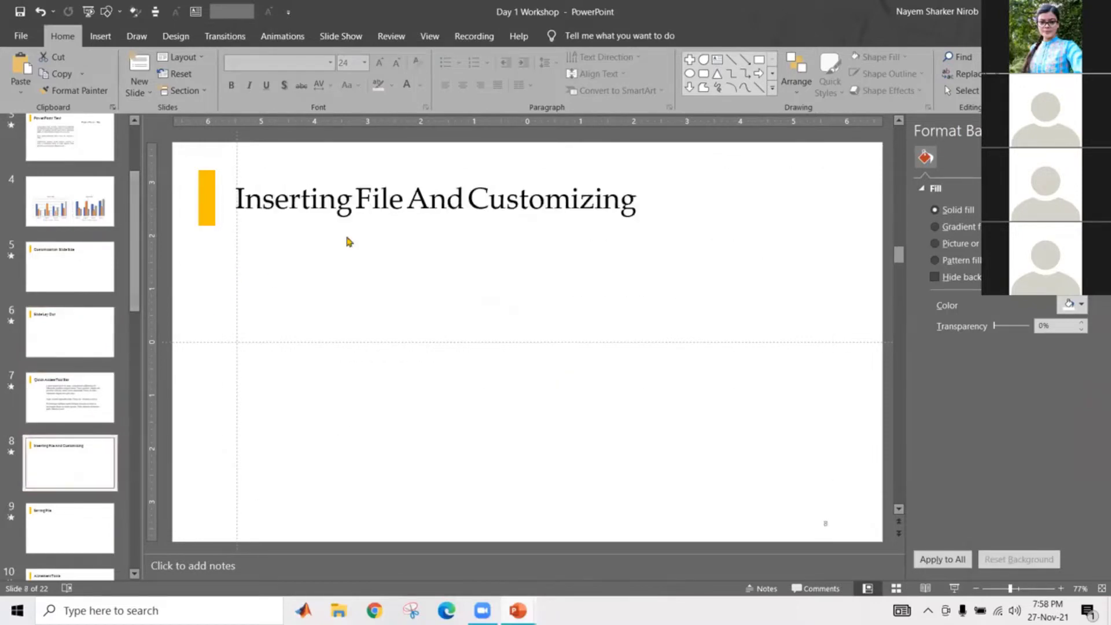
left_click(390, 224)
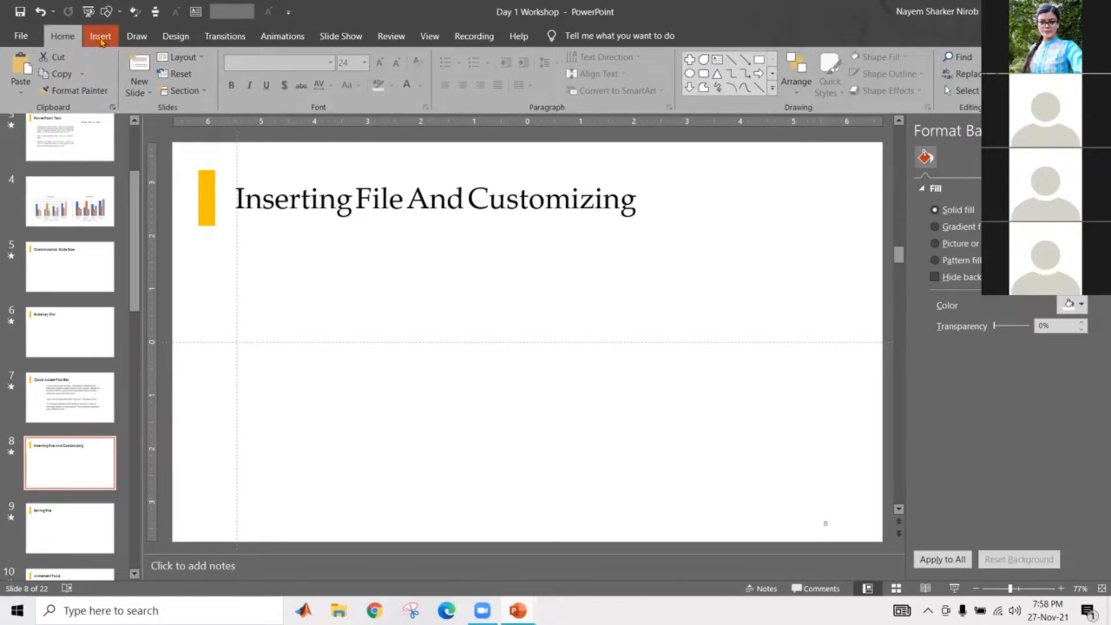
- Insert the picture power-lines-1868352 from the device's Pictures > Picture folder onto the Inserting File And Customizing slide
left_click(100, 39)
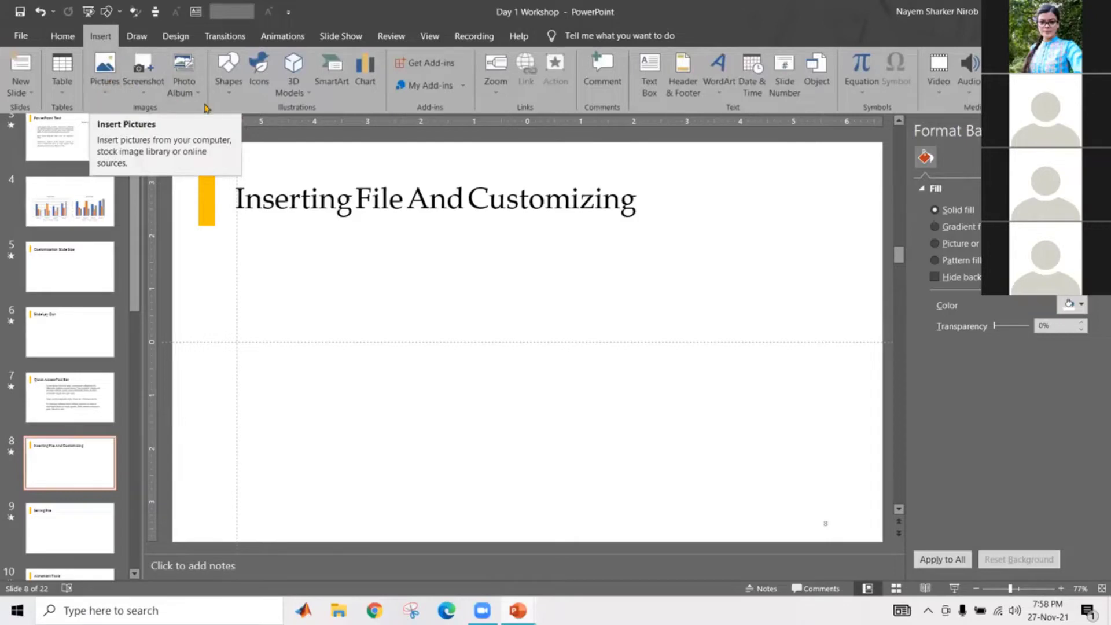
left_click(105, 78)
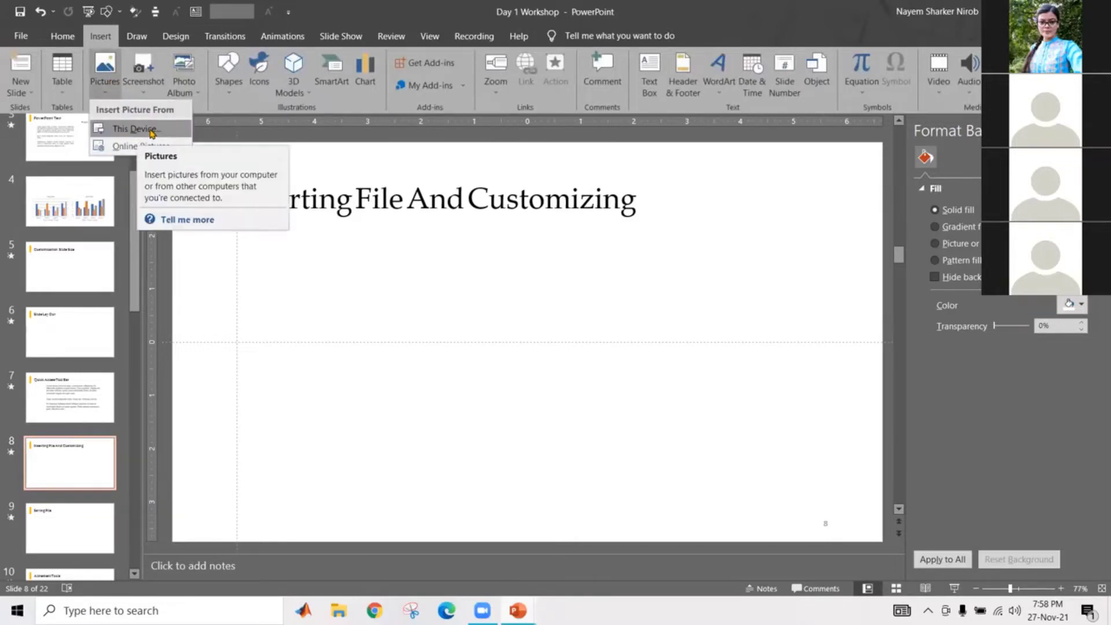
left_click(152, 134)
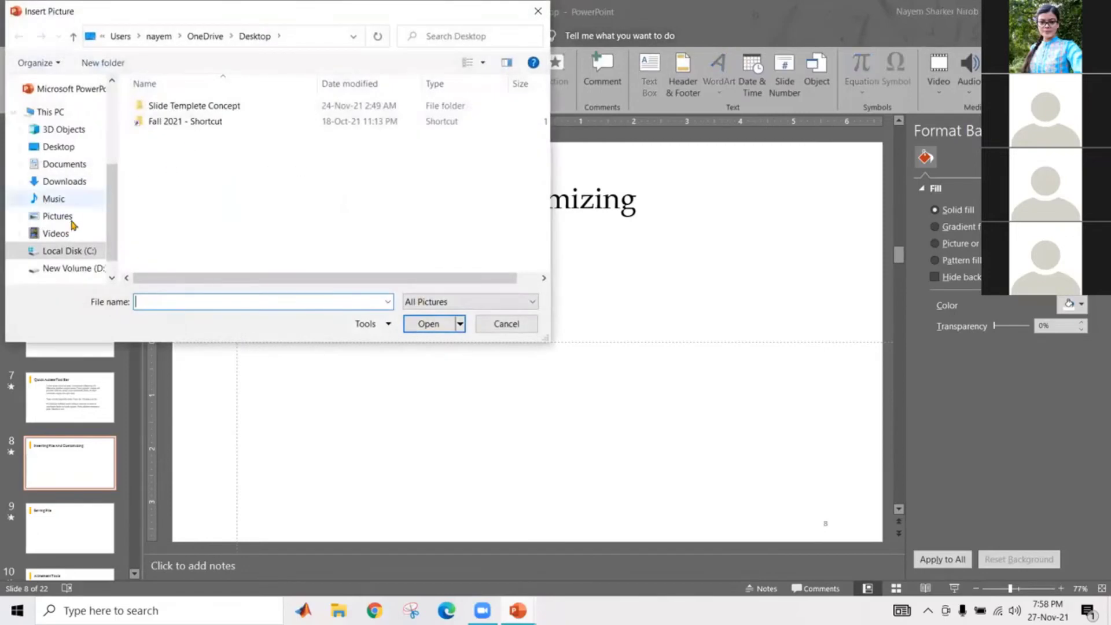
scroll(72, 211, "down", 1)
scroll(113, 165, "up", 3)
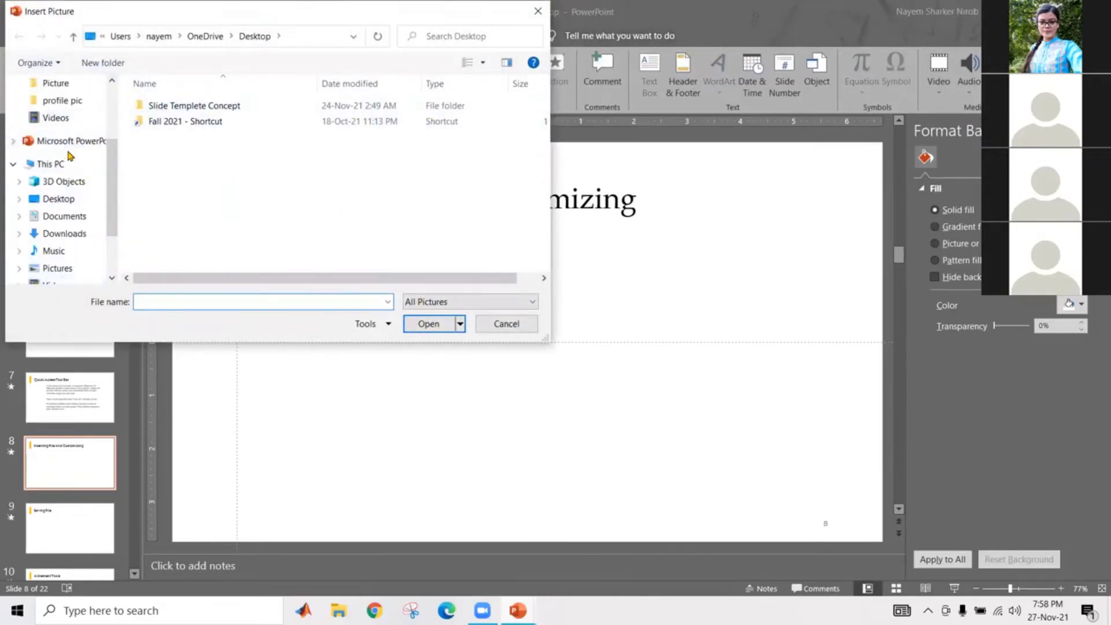
scroll(68, 157, "down", 3)
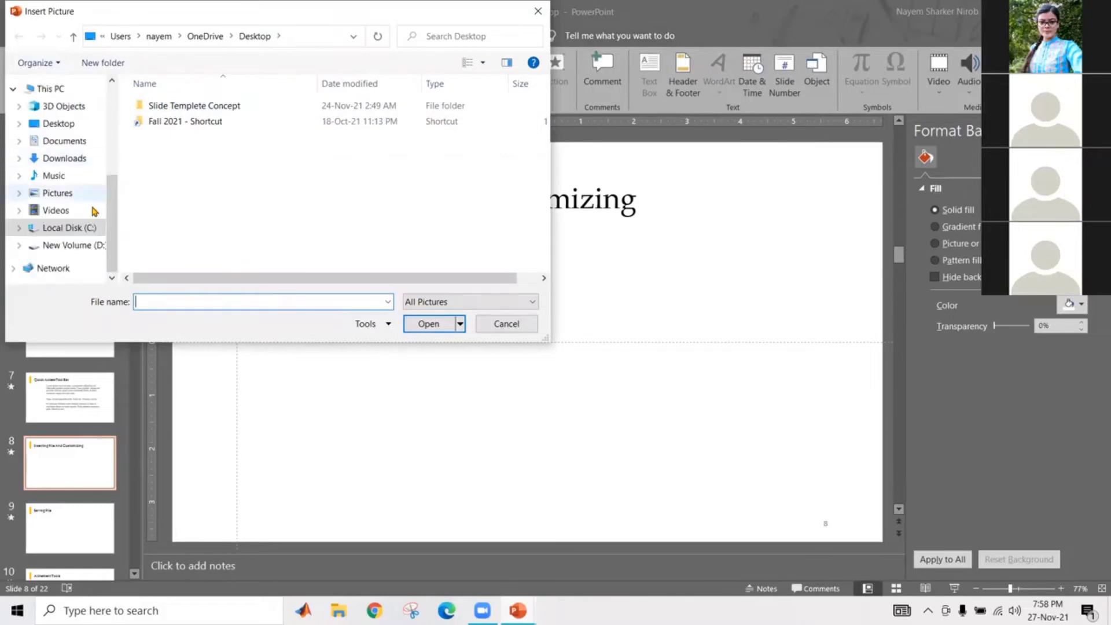
left_click(57, 193)
double_click(246, 142)
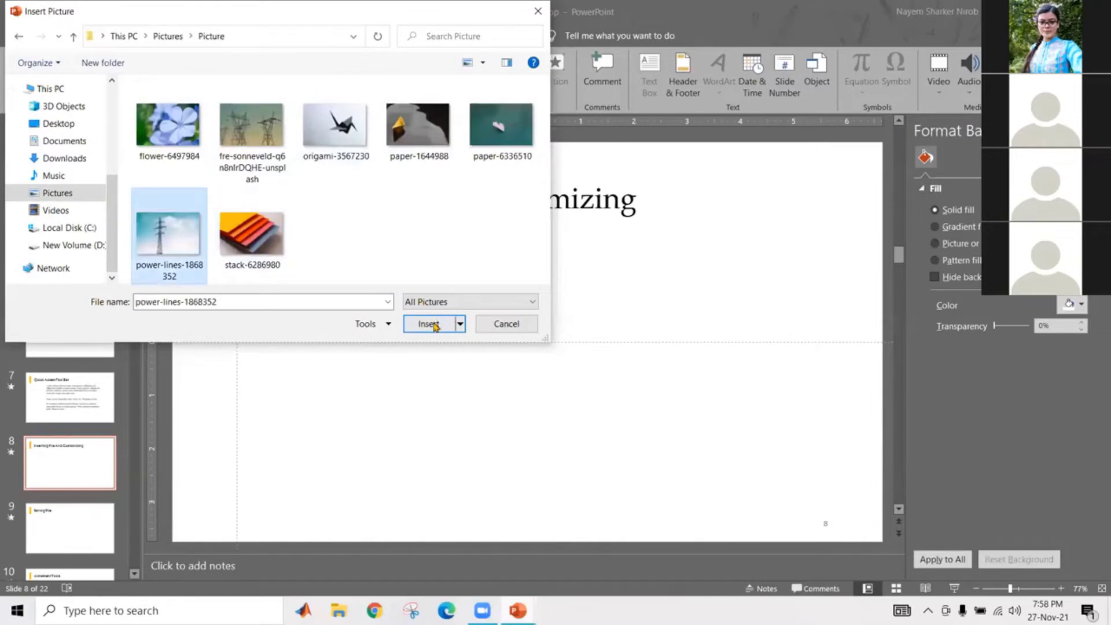
left_click(428, 323)
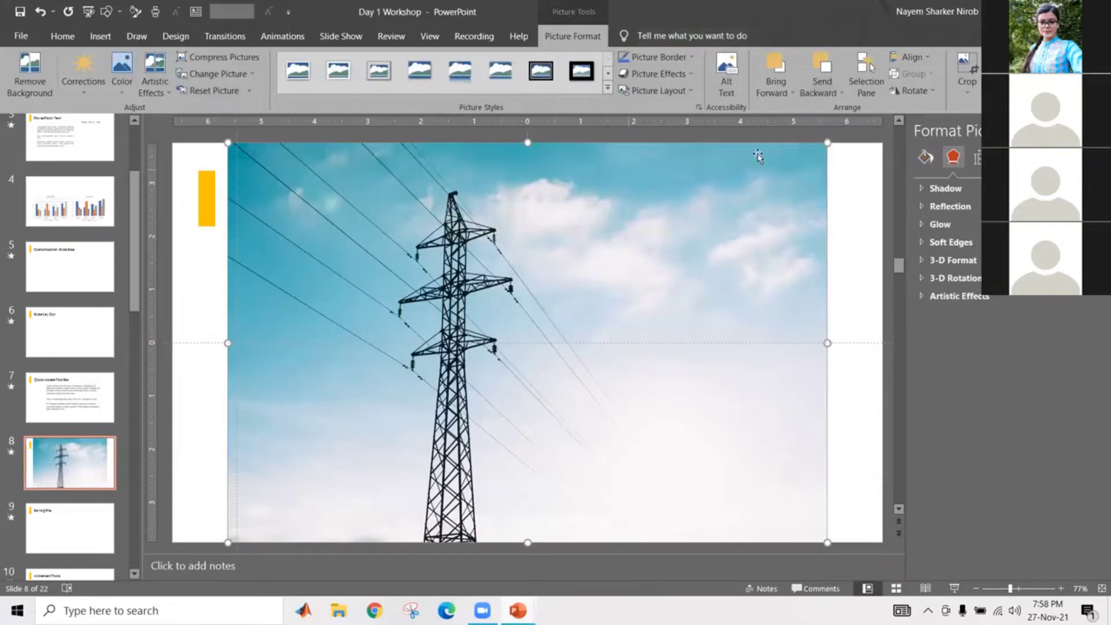
- Try narrowing the power-lines picture by its right edge only, and undo the resizing
left_click_drag(828, 343, 760, 343)
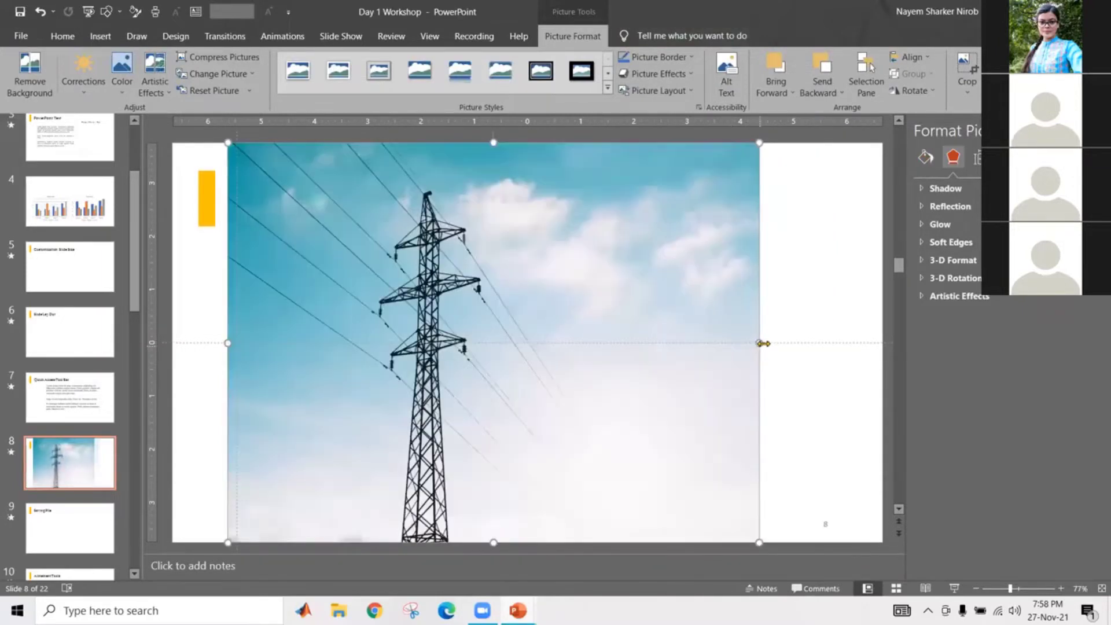
key("ctrl+z")
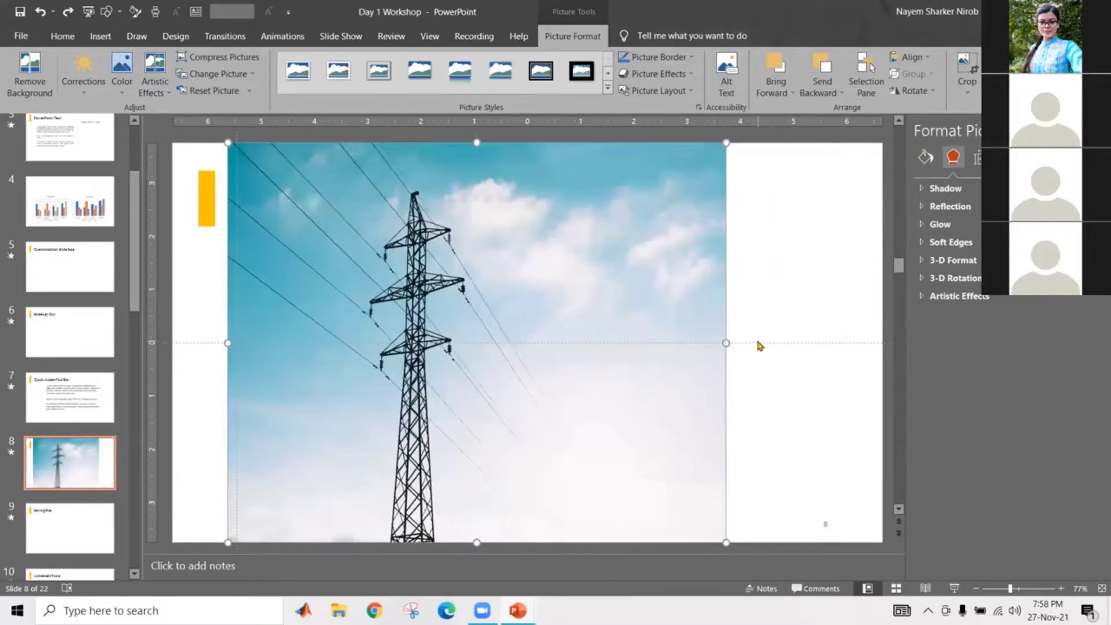
key("ctrl+z")
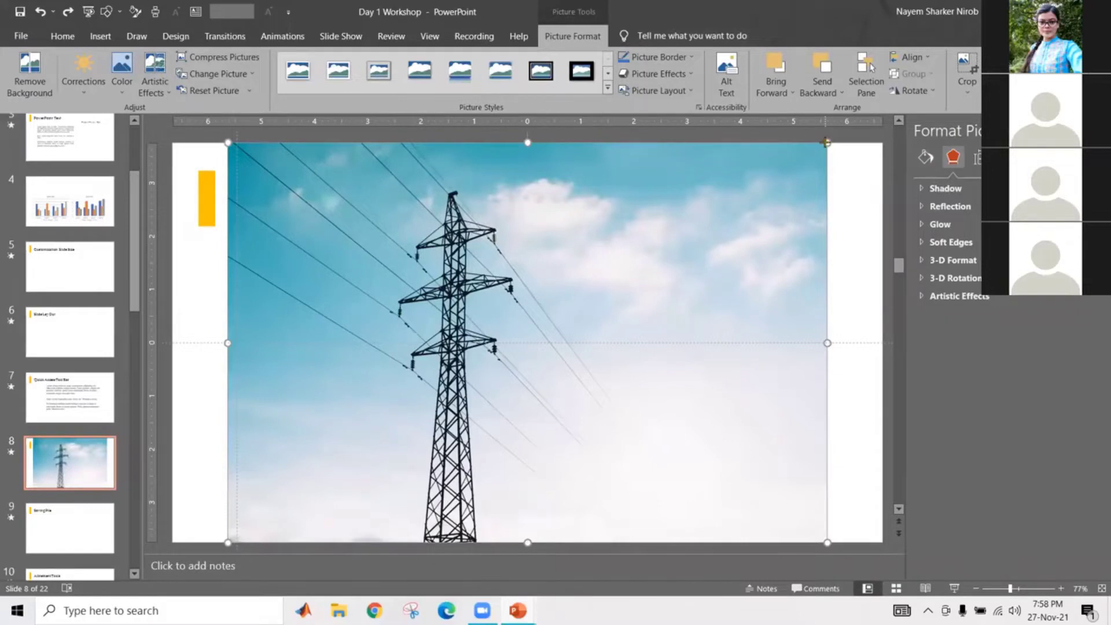
- Shrink the power-lines picture proportionally from its corner and place it below the slide title
left_click_drag(826, 141, 582, 347)
left_click_drag(524, 366, 612, 287)
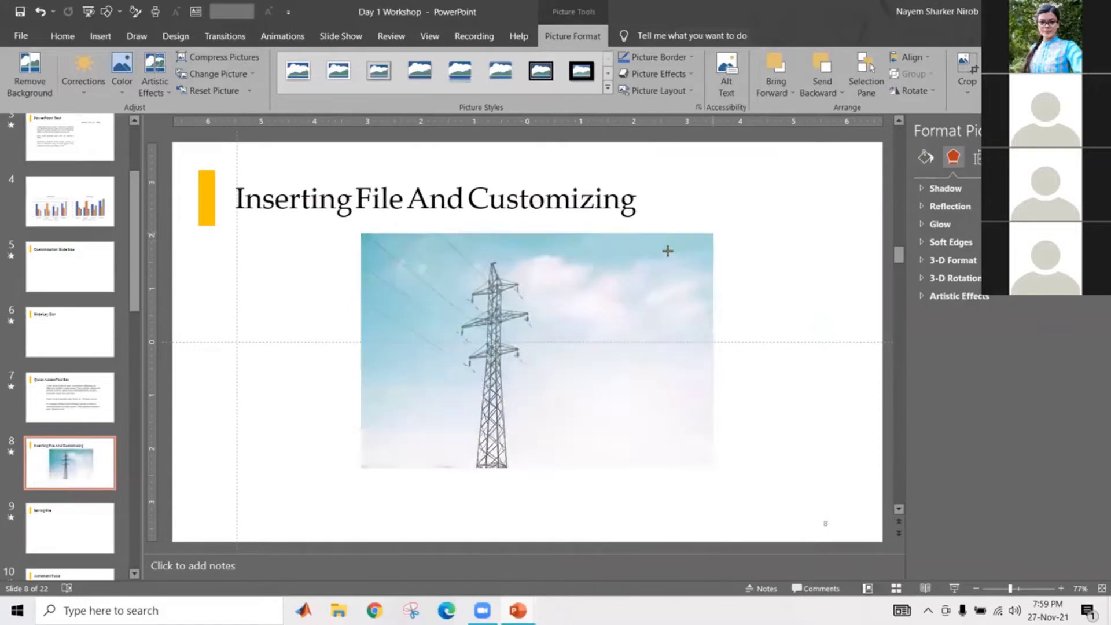
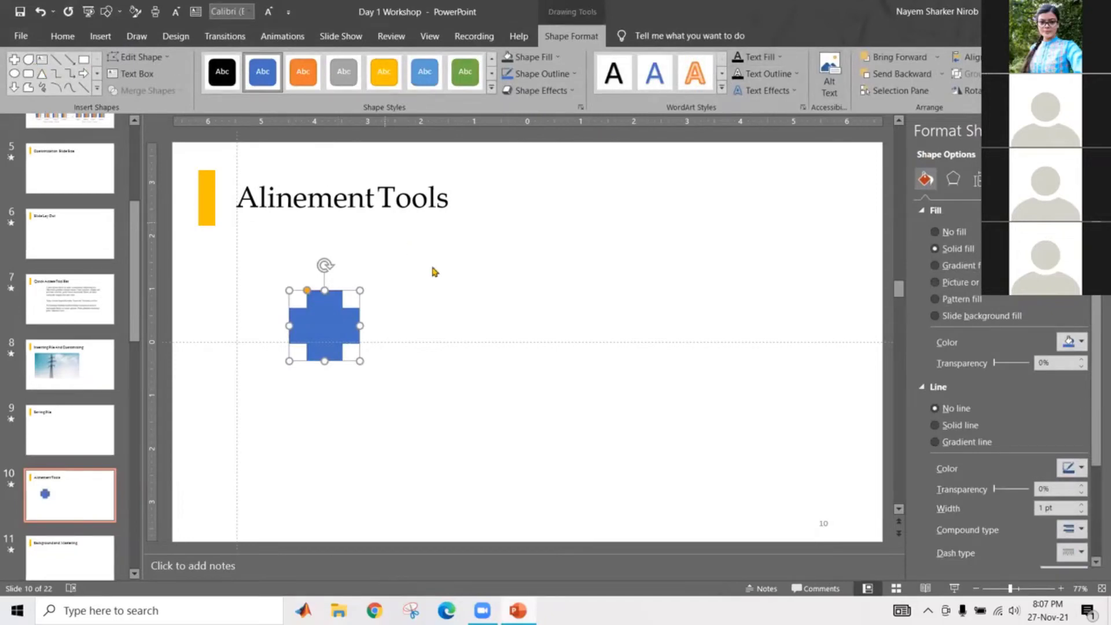
- Draw a teardrop beside the cross on the Alinement Tools slide and a larger rounded square to its right
left_click(391, 268)
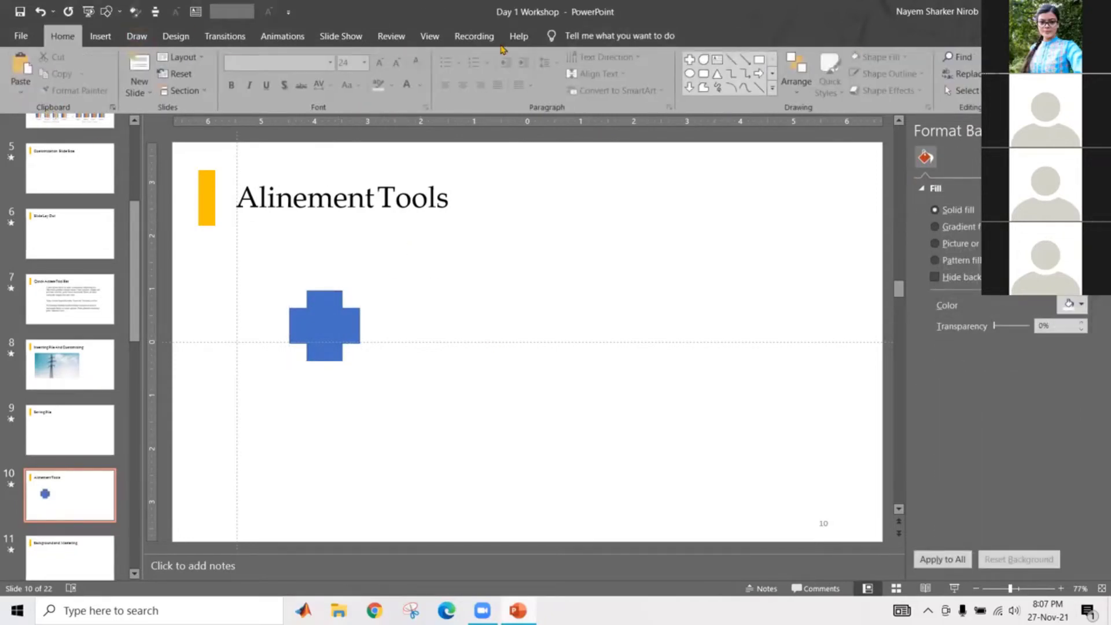
mouse_move(490, 285)
left_mouse_down()
mouse_move(623, 402)
mouse_move(575, 370)
left_mouse_up()
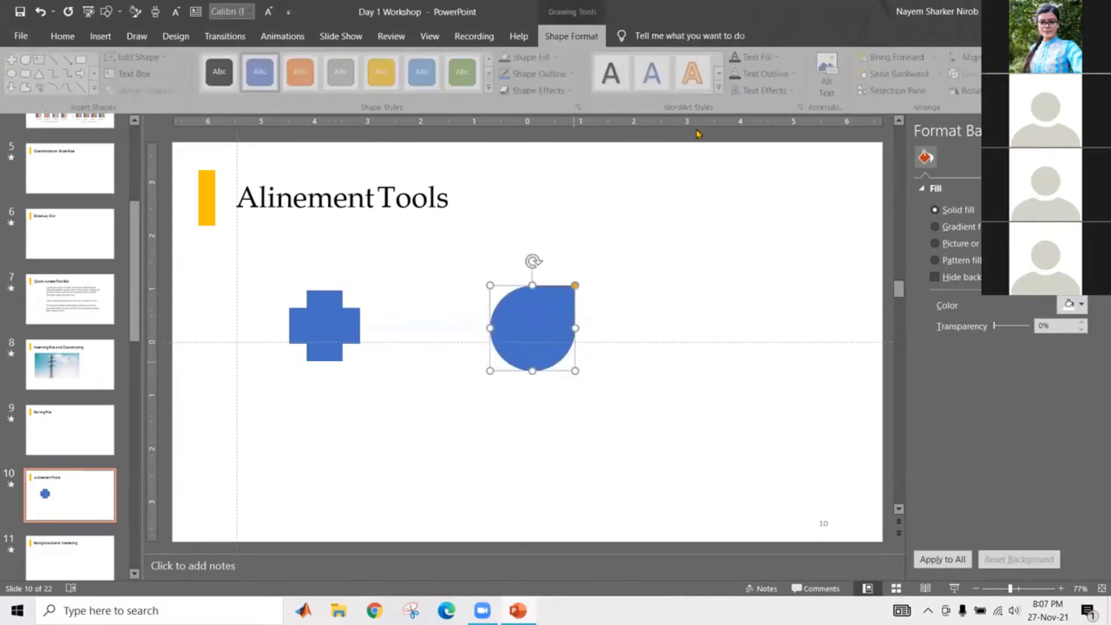
left_click(28, 74)
left_click_drag(632, 286, 773, 427)
- Reposition the rounded square, teardrop and cross, using the smart guides to make the gaps between them equal
left_click_drag(692, 348, 702, 318)
left_click_drag(570, 325, 528, 369)
left_click_drag(672, 291, 655, 259)
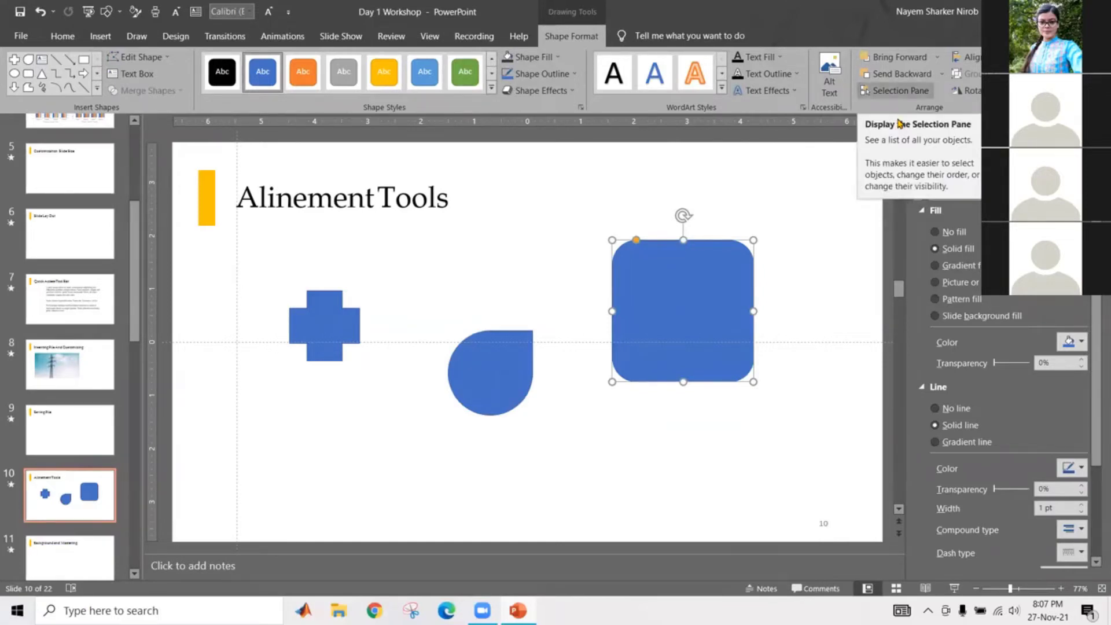
mouse_move(340, 322)
left_mouse_down()
mouse_move(323, 315)
mouse_move(338, 328)
mouse_move(325, 351)
mouse_move(350, 329)
left_mouse_up()
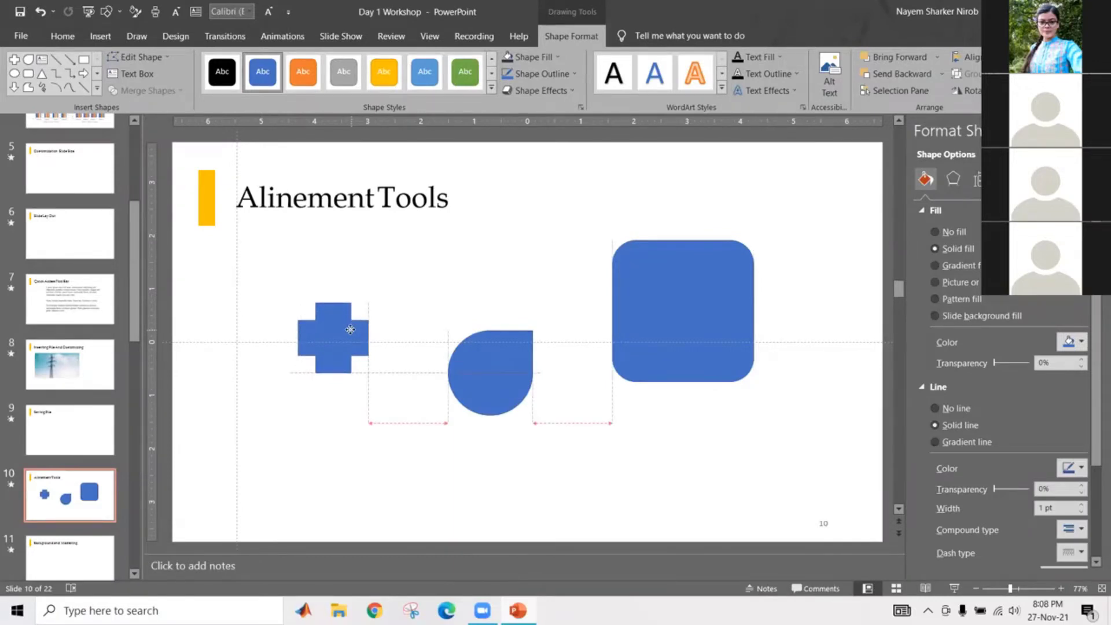
left_click_drag(350, 330, 351, 331)
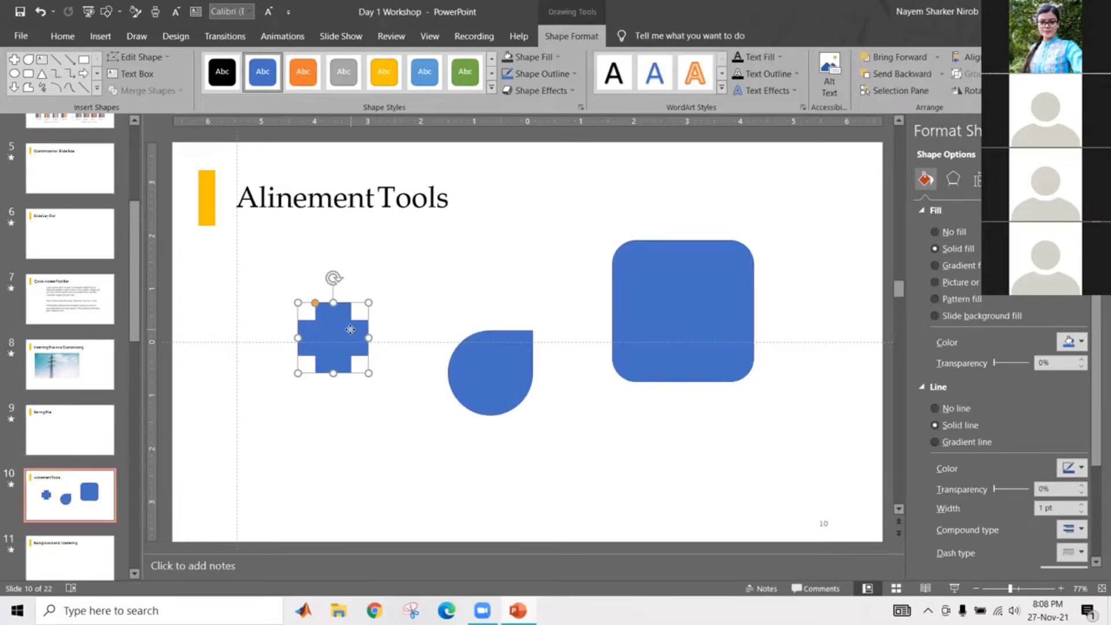
- Examine the Grid and Guides options for the slide, including Guides, Smart Guides and Gridlines
right_click(350, 330)
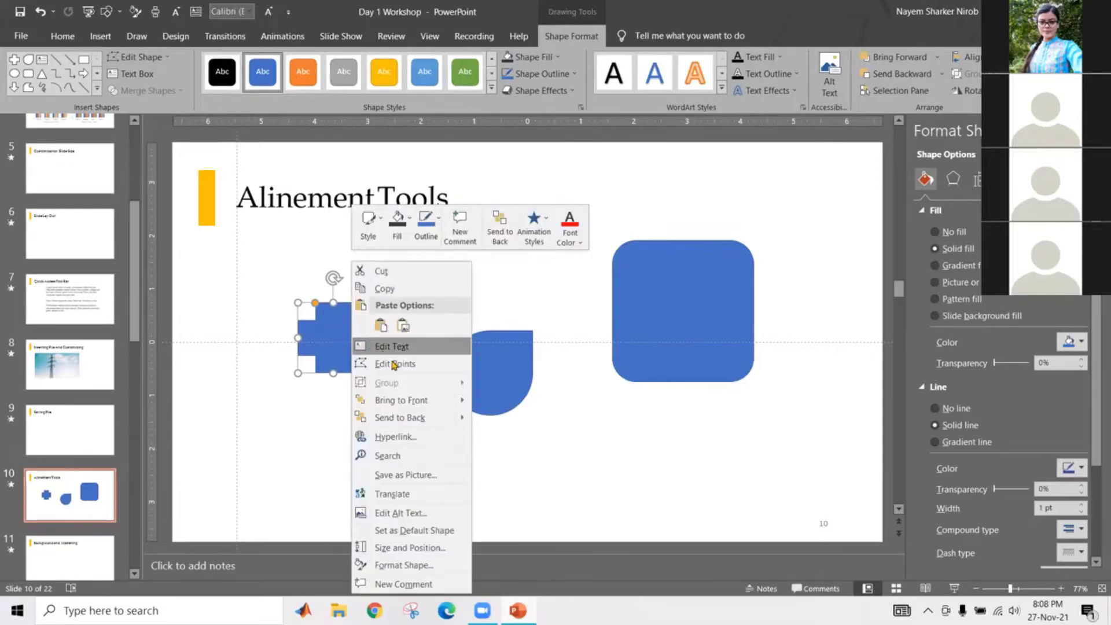
right_click(640, 415)
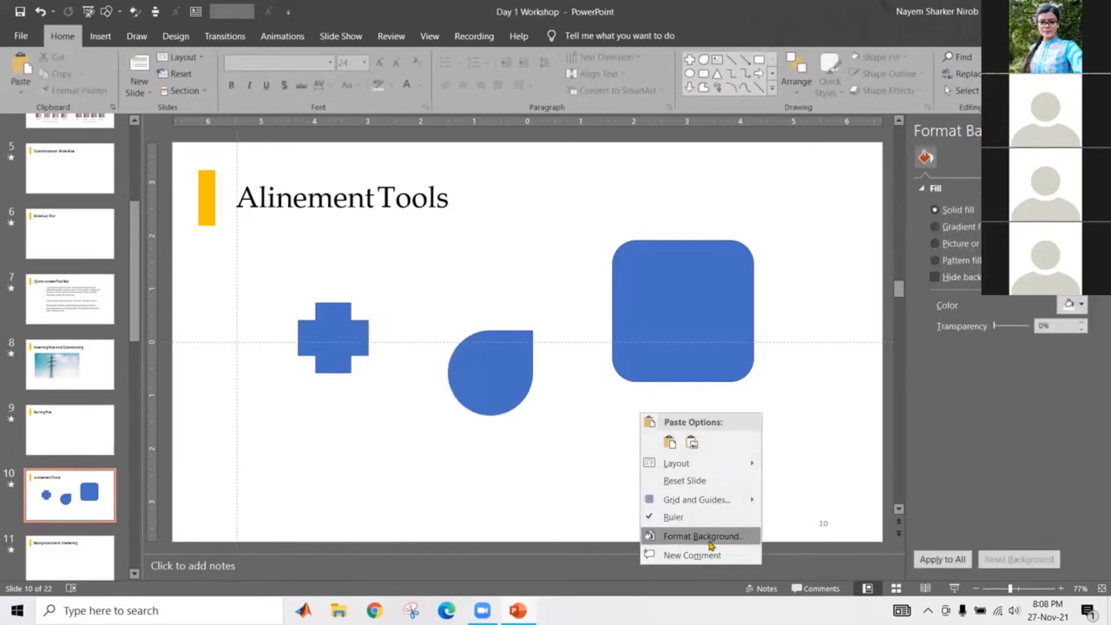
mouse_move(694, 463)
left_click(429, 35)
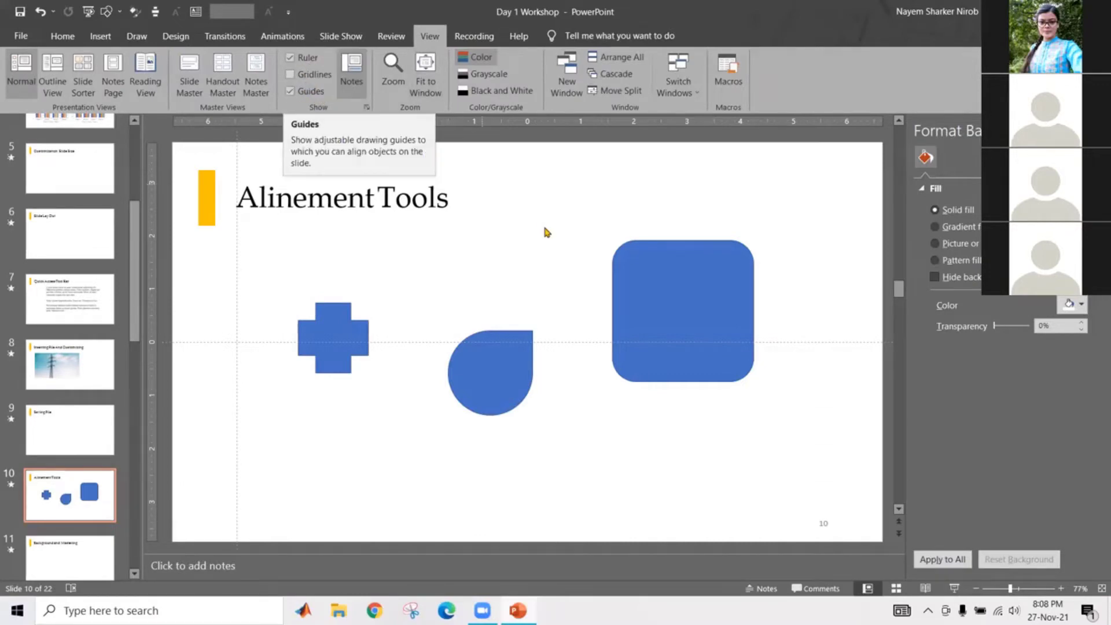
right_click(526, 239)
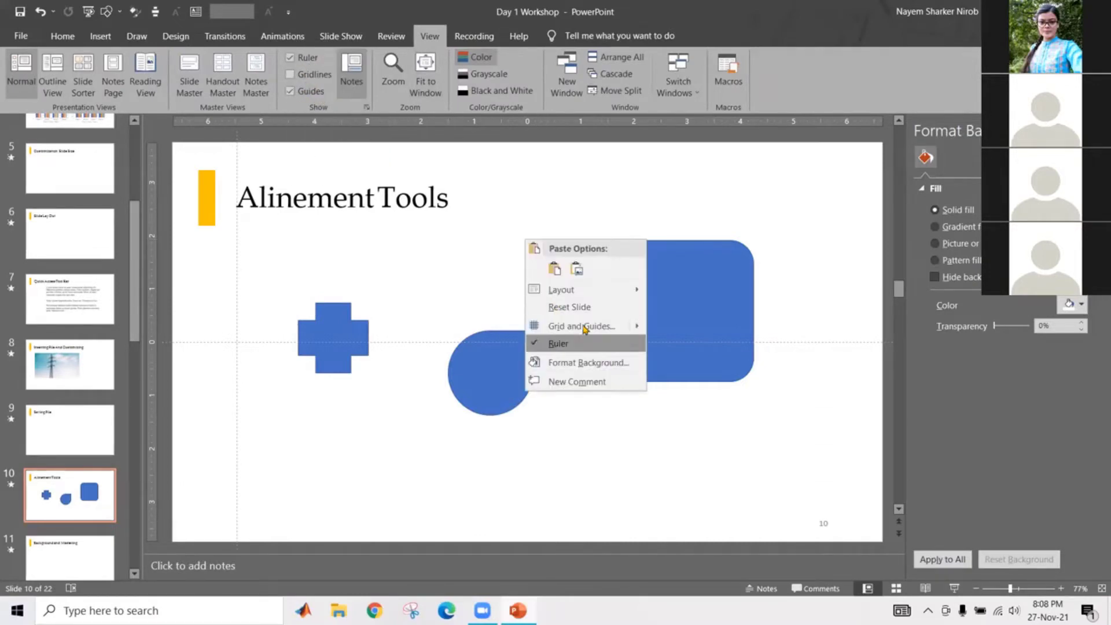
mouse_move(636, 327)
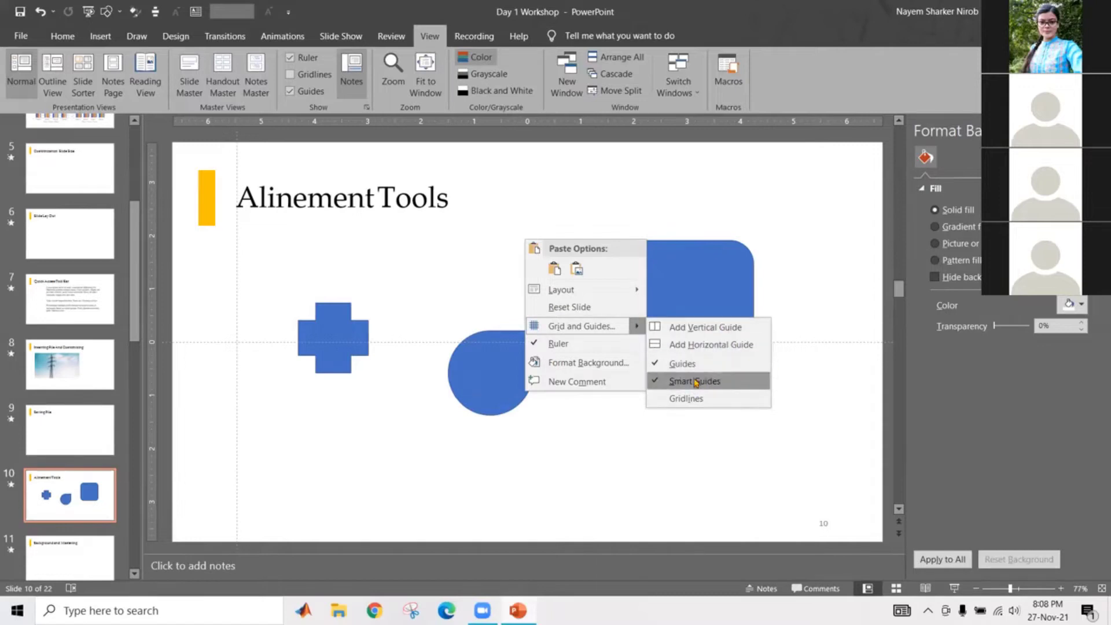
left_click(724, 293)
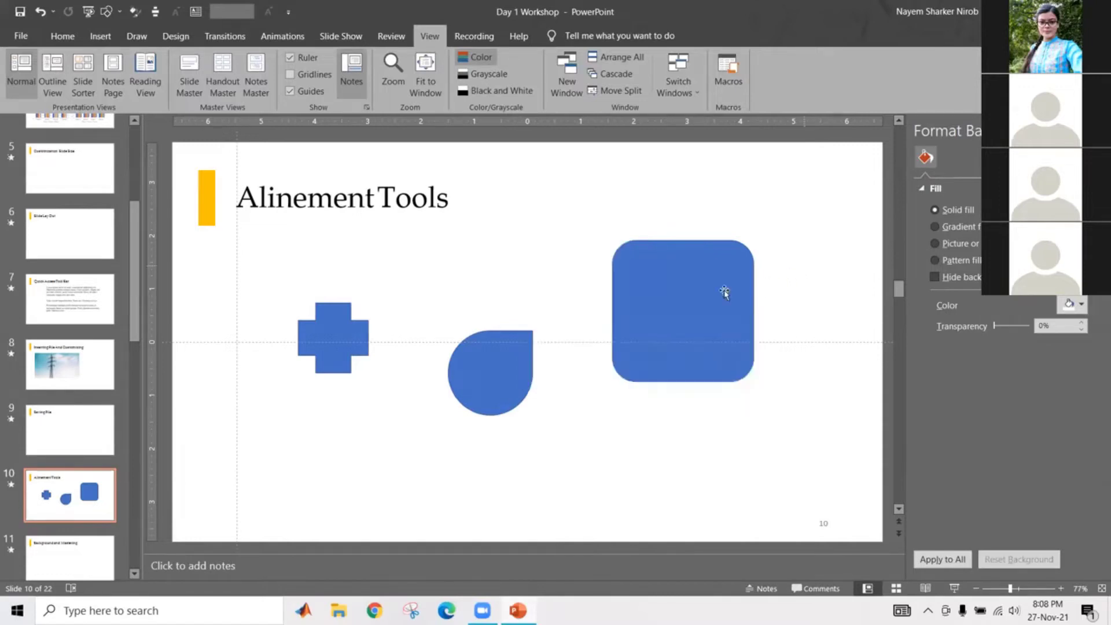
- Increase the rounded square's corner rounding and move the cross, teardrop and square slightly to new positions
left_click(679, 308)
left_click_drag(636, 240, 654, 254)
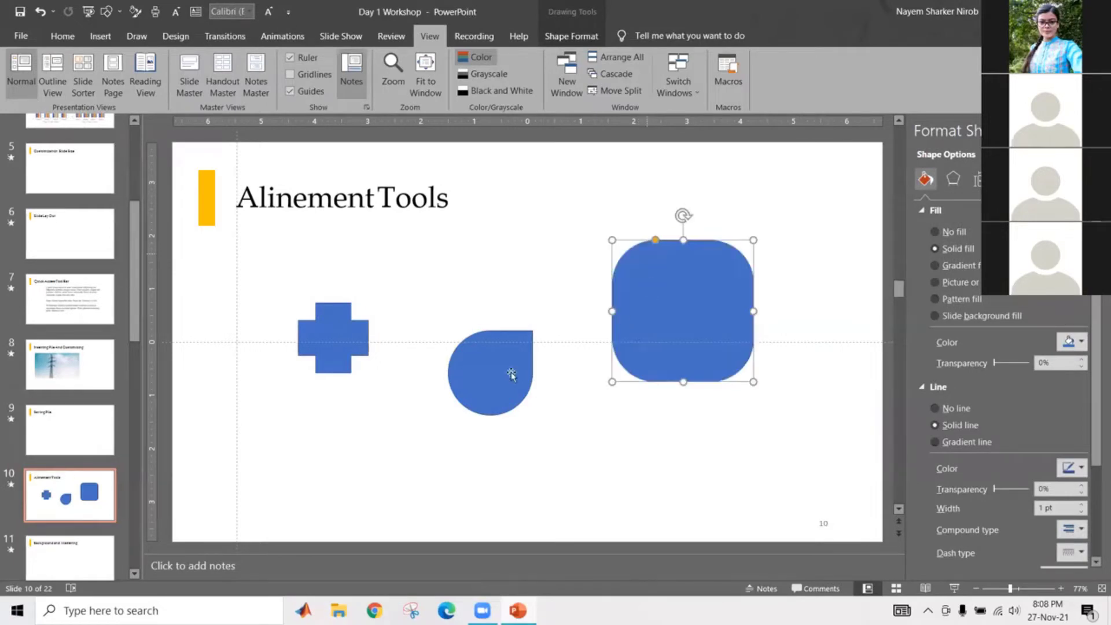
left_click_drag(330, 331, 340, 310)
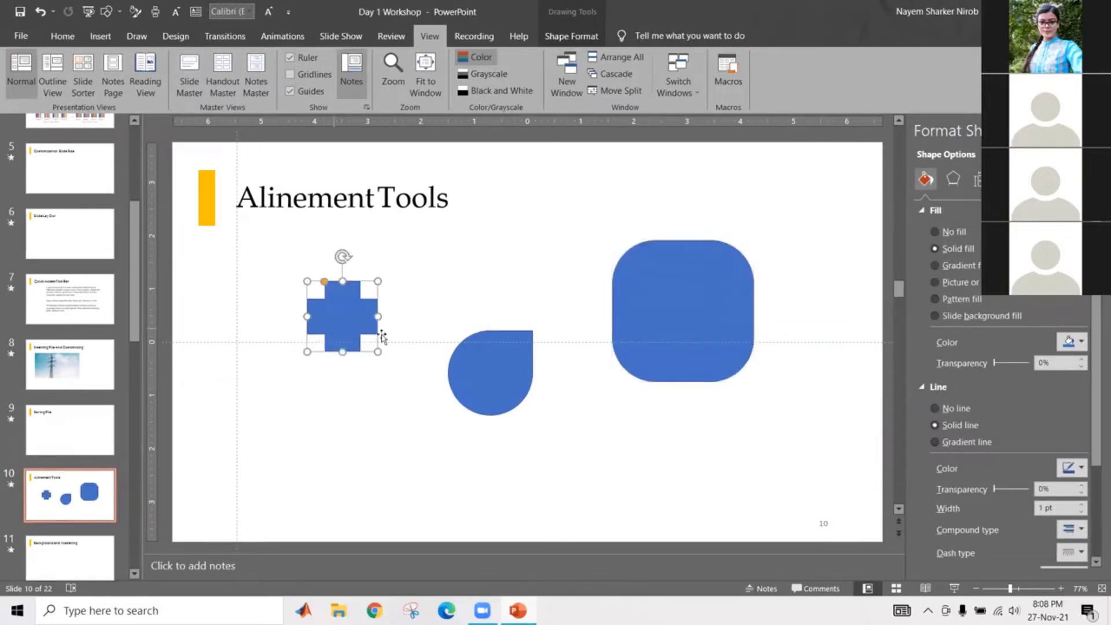
left_click_drag(485, 373, 463, 358)
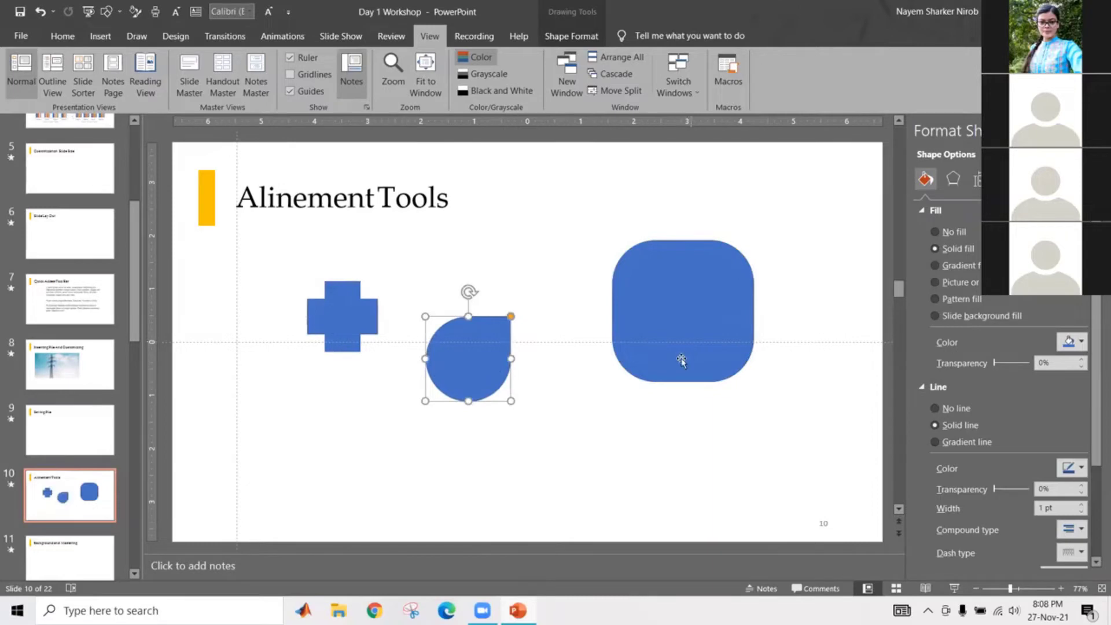
left_click_drag(682, 355, 675, 363)
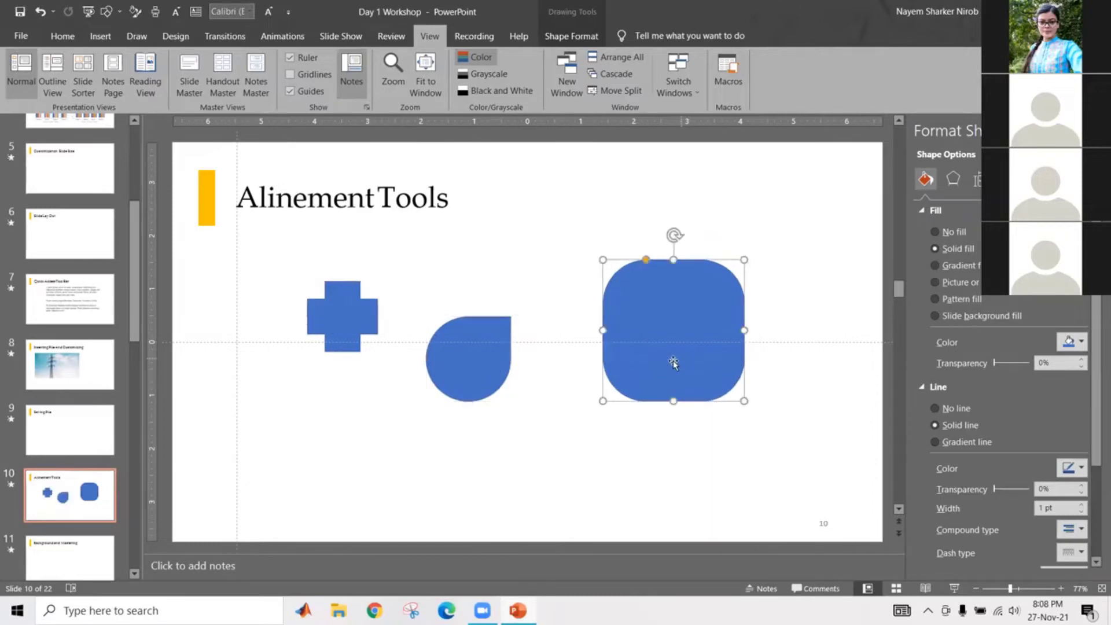
- Delete the teardrop and the cross, keeping only the rounded square on the slide
left_click(453, 365)
key("Delete")
key("Tab")
key("Delete")
- Shrink the rounded square slightly, move it toward the slide's left side and duplicate it into an evenly spaced row of four
left_click(664, 329)
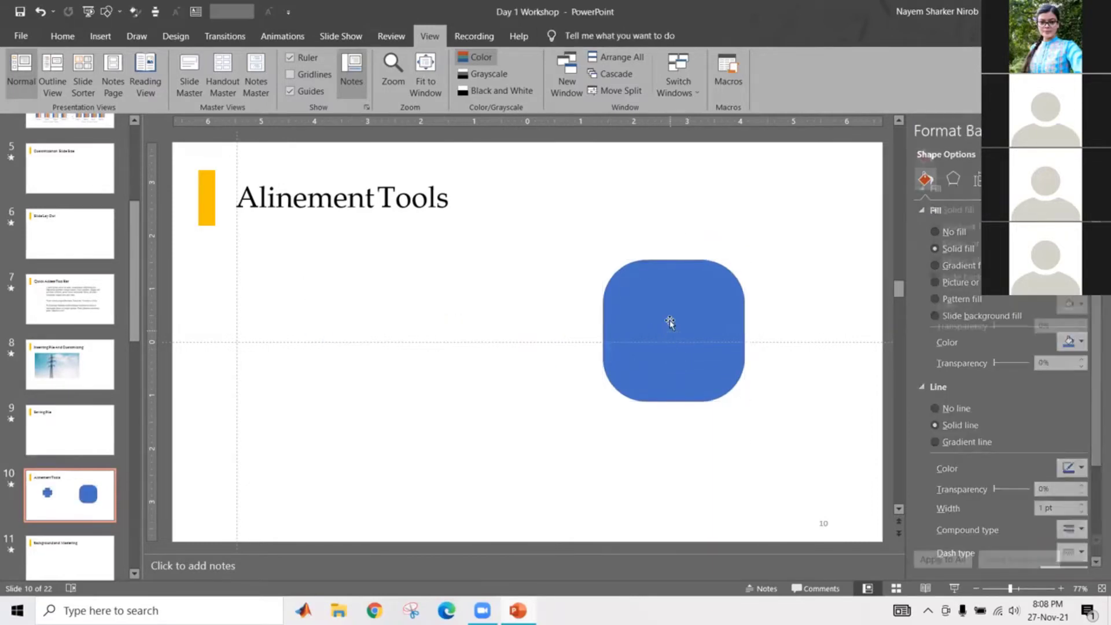
left_click_drag(743, 258, 727, 272)
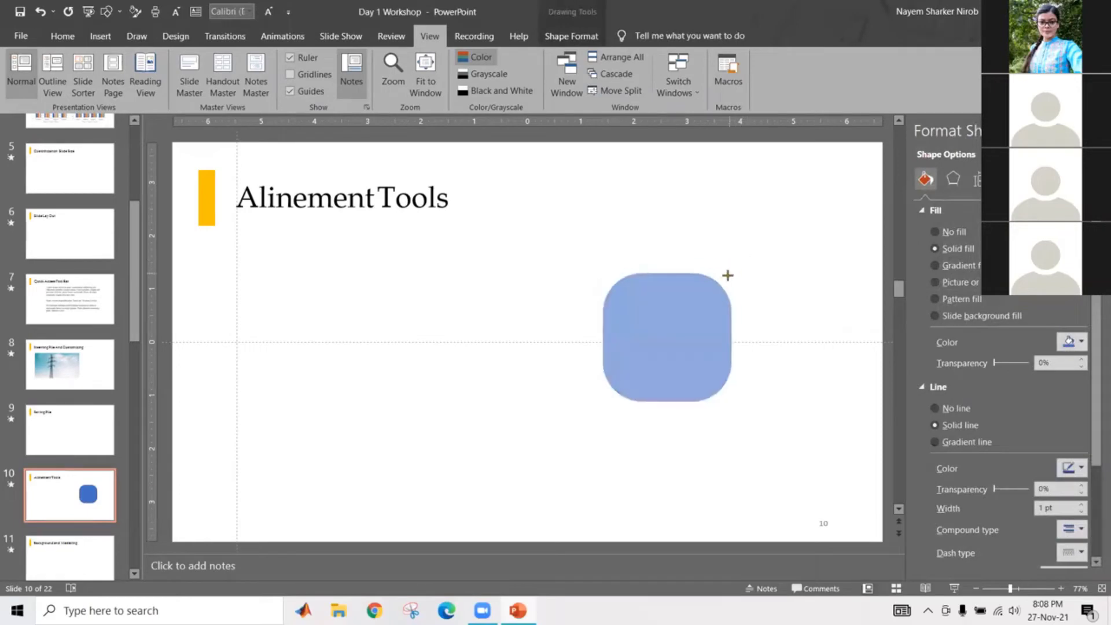
left_click_drag(687, 323, 514, 325)
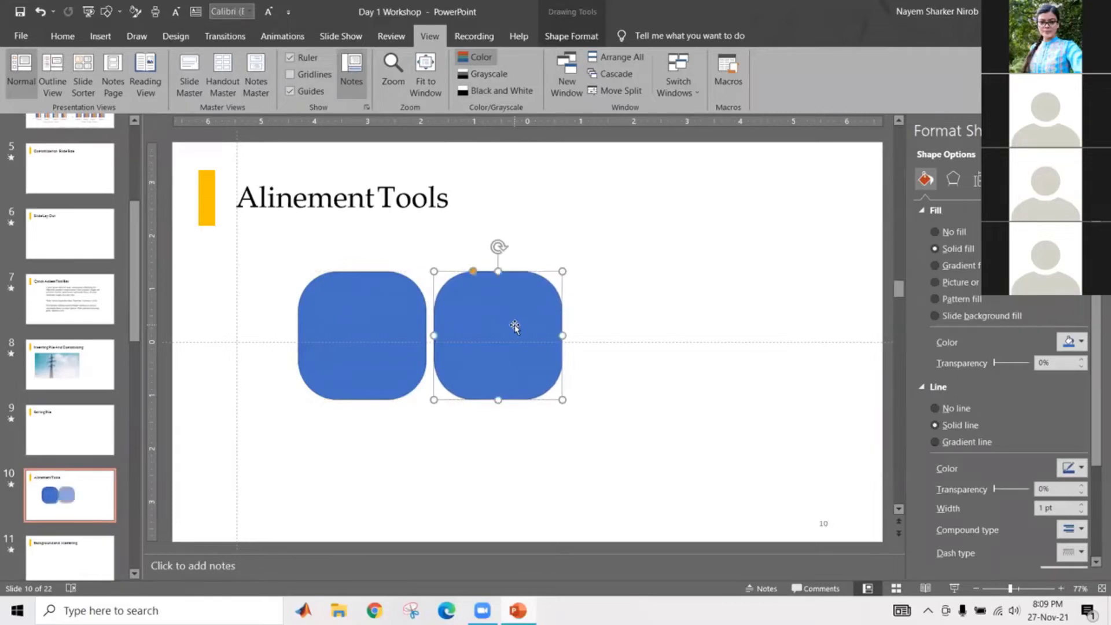
key("ctrl+d")
key("ctrl+d")
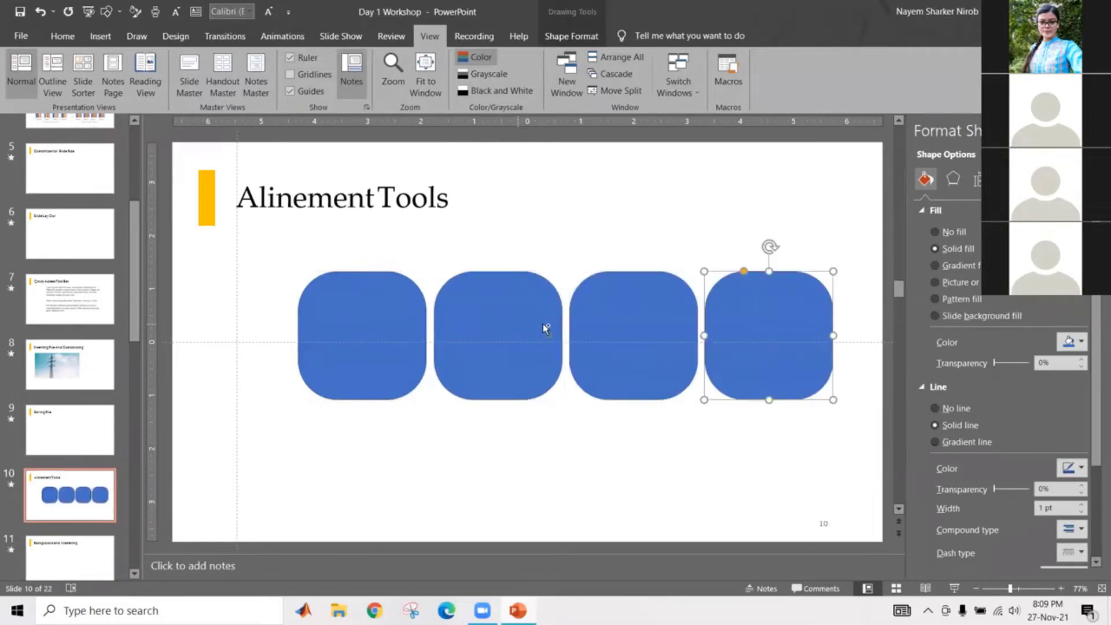
- Stagger the row by lowering the third square and raising the second and fourth squares
left_click_drag(611, 357, 606, 437)
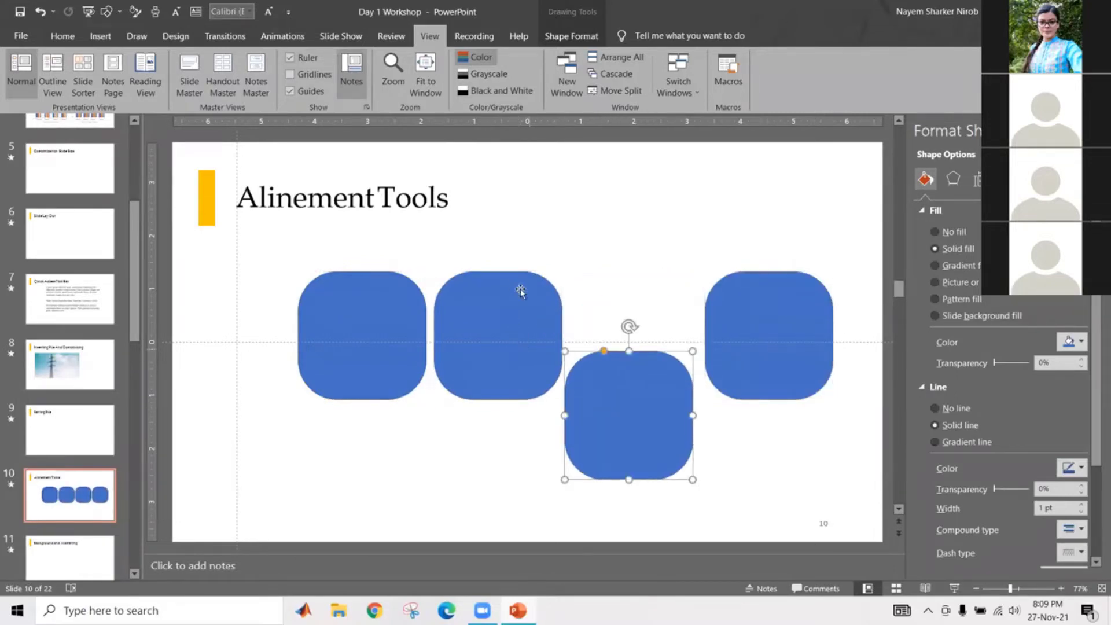
left_click_drag(521, 290, 518, 232)
left_click(815, 348)
left_click_drag(815, 348, 808, 296)
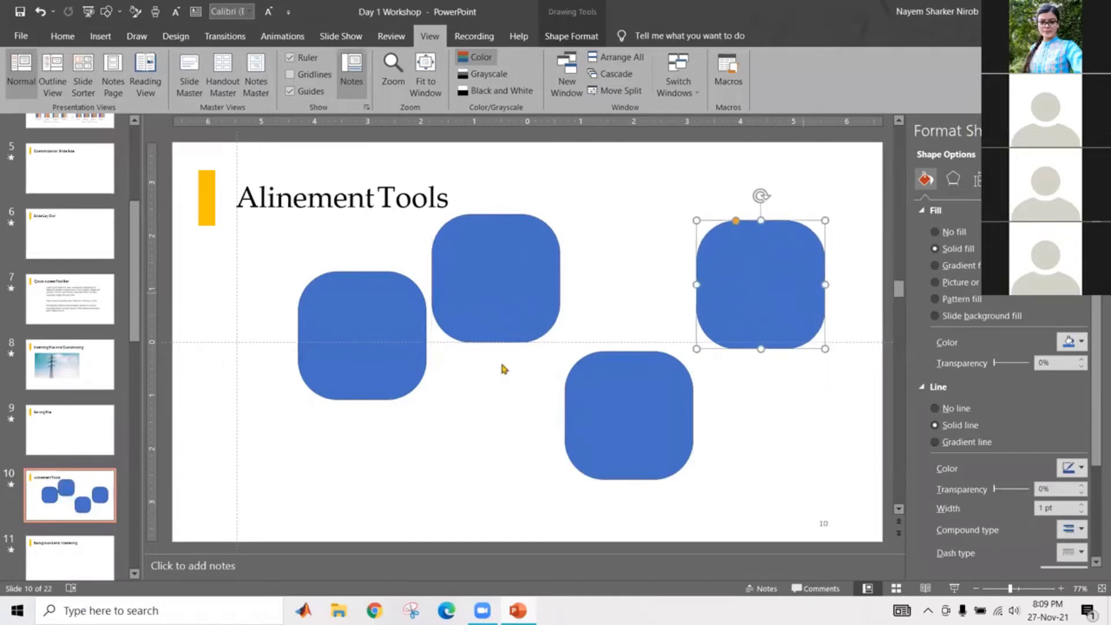
left_click(676, 271)
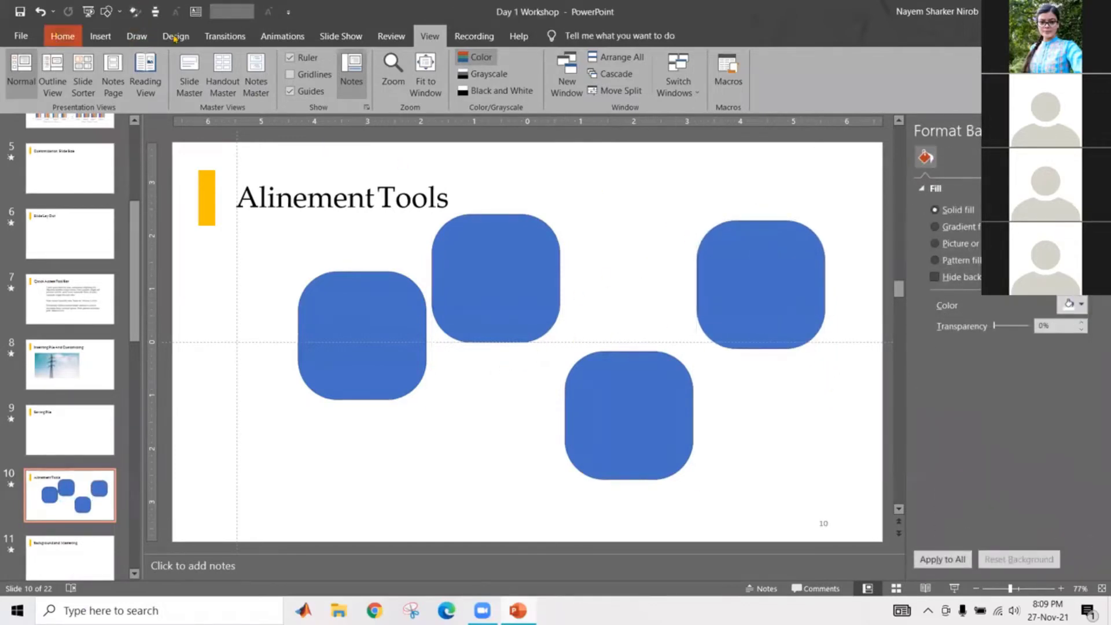
- Select all four rounded squares and apply Align Middle to them
left_click(60, 36)
left_click(361, 312)
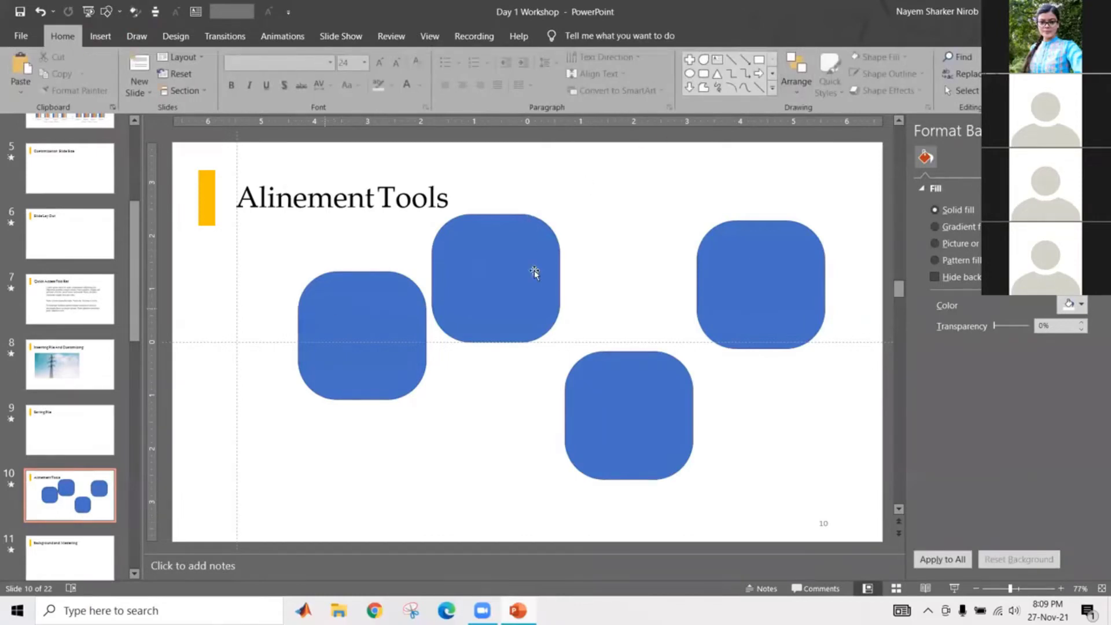
left_click(524, 278, "shift")
left_click(752, 280, "shift")
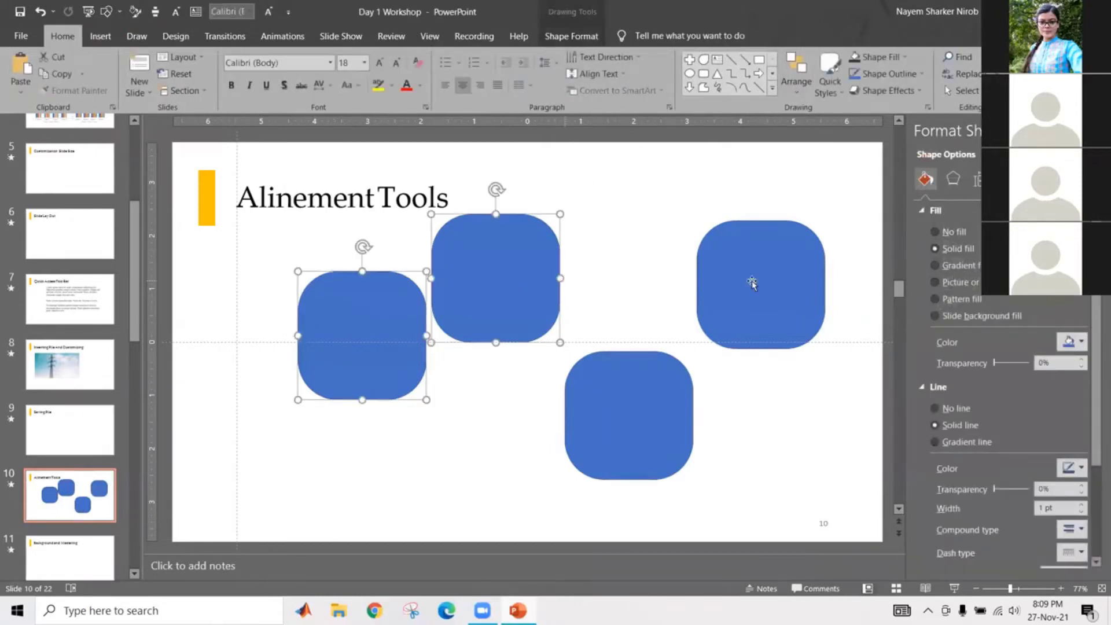
left_click(657, 419, "shift")
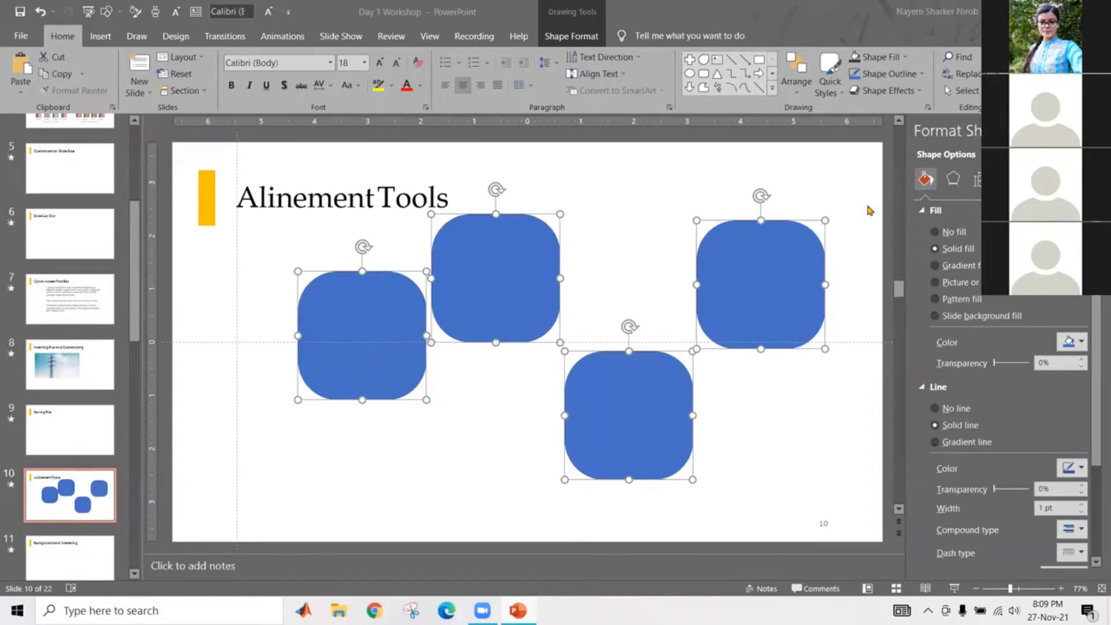
left_click(798, 85)
left_click(797, 86)
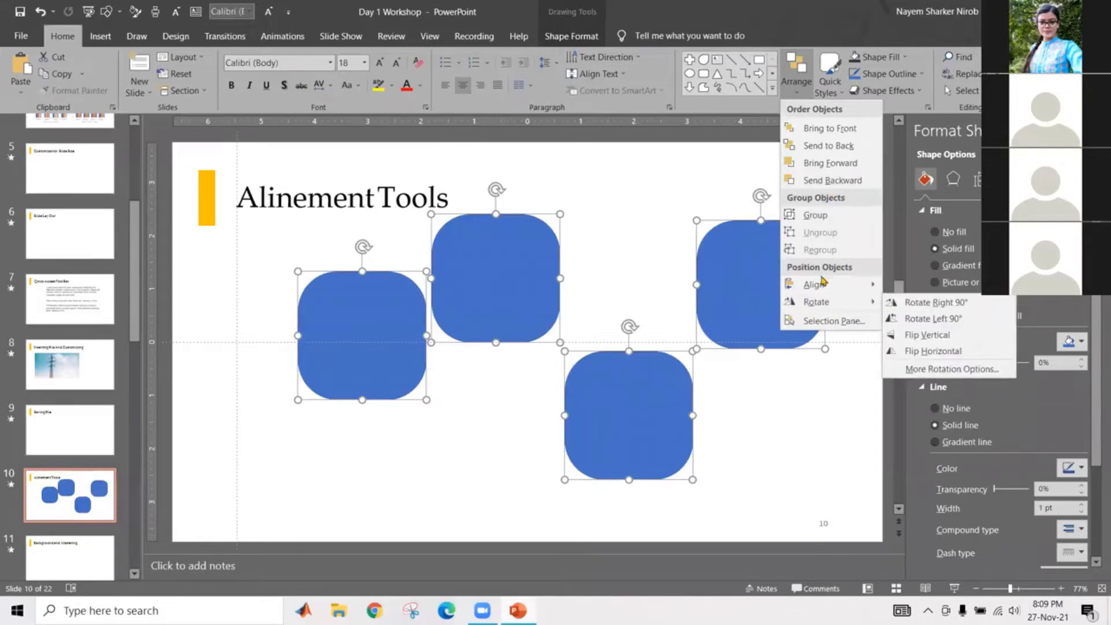
mouse_move(828, 285)
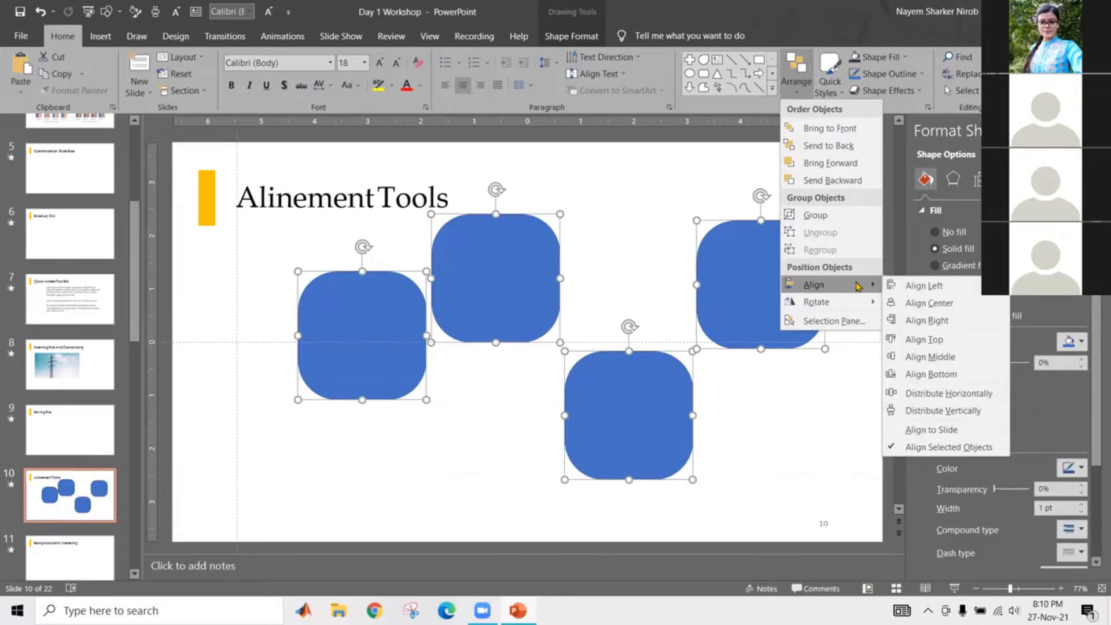
left_click(930, 357)
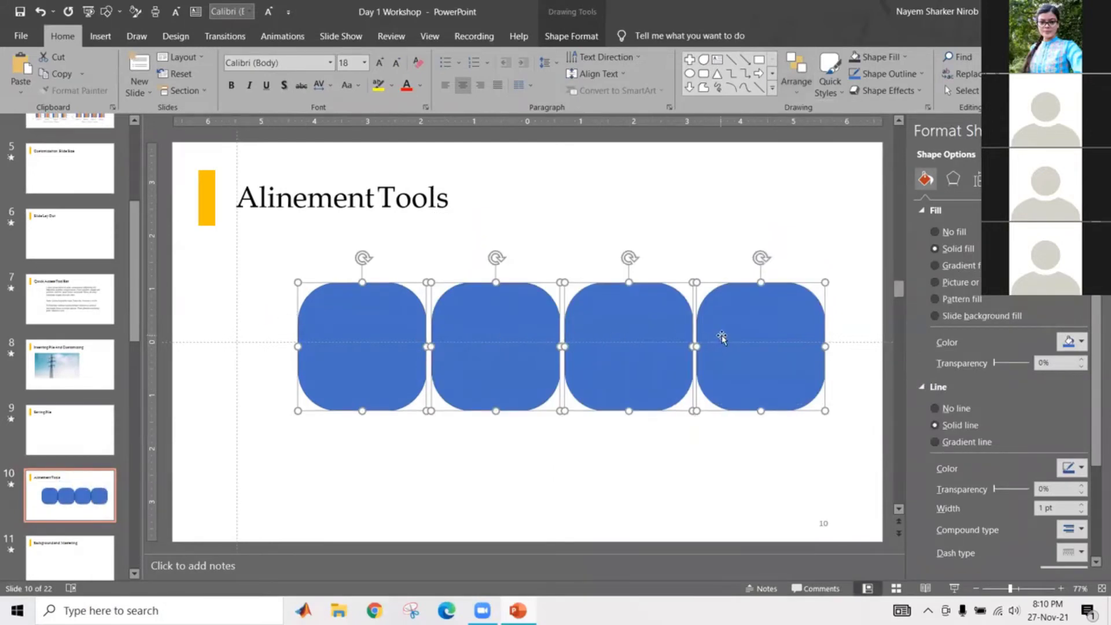
- Shift the row left and slightly up, and spread the individual squares across the slide with uneven horizontal gaps
left_click_drag(721, 350, 776, 355)
left_click(684, 355)
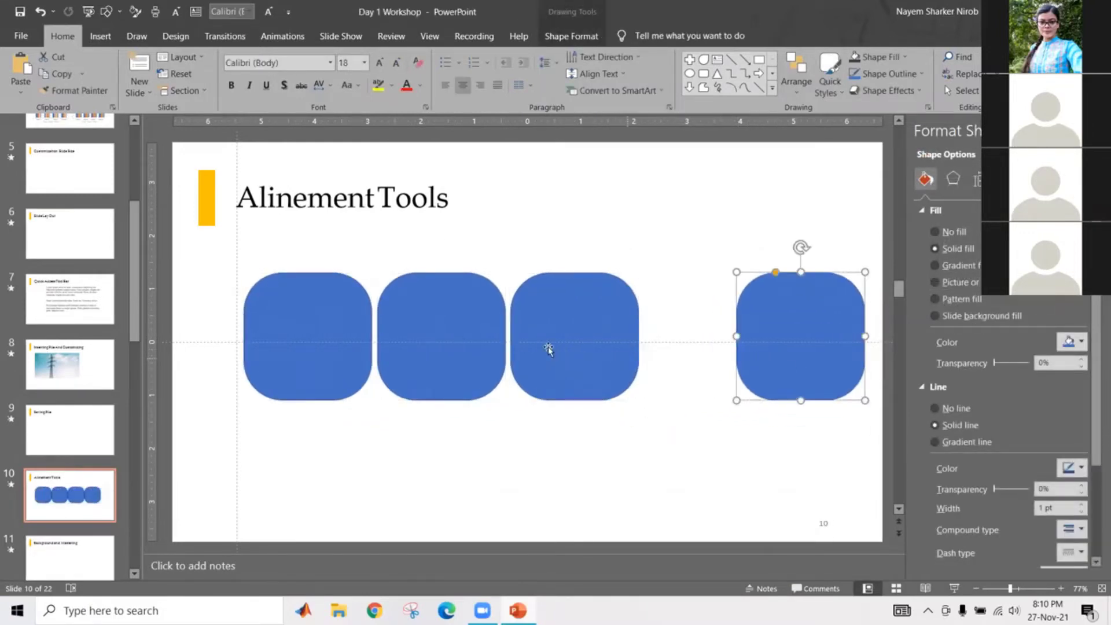
left_click_drag(573, 347, 595, 348)
left_click_drag(467, 355, 485, 338)
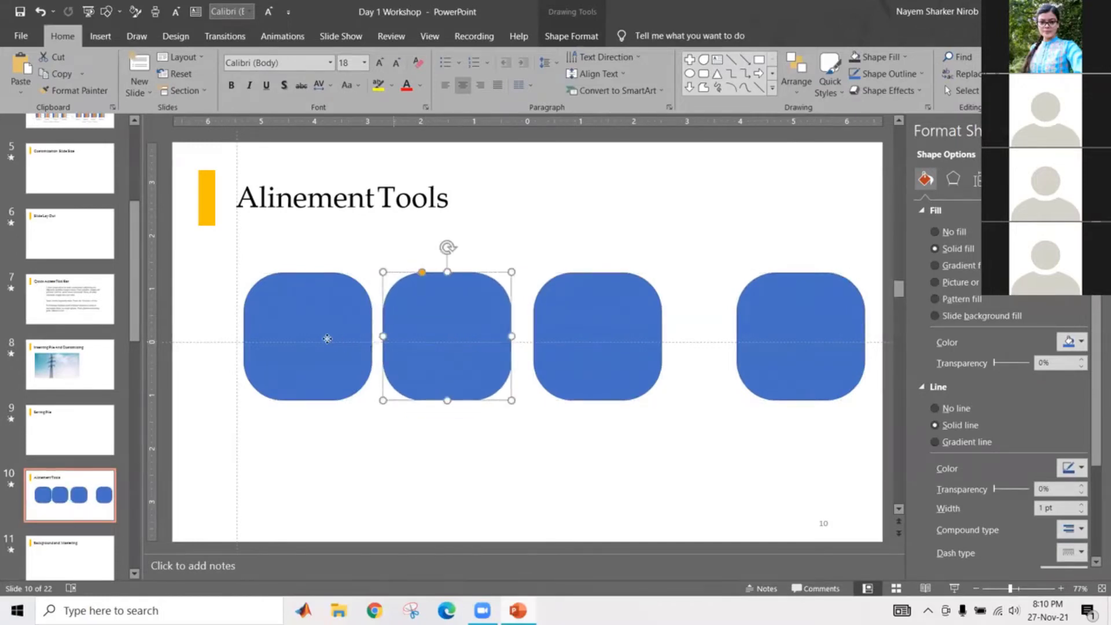
left_click_drag(294, 338, 273, 314)
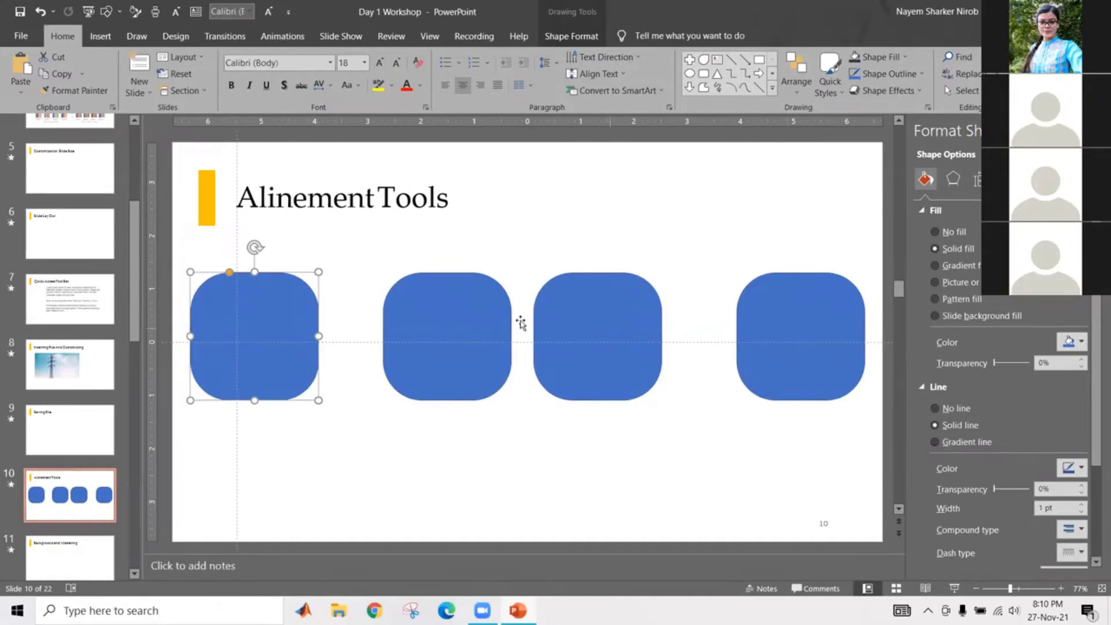
- Select all four rounded squares and apply Distribute Horizontally to even out the gaps between them
left_click(813, 326, "shift")
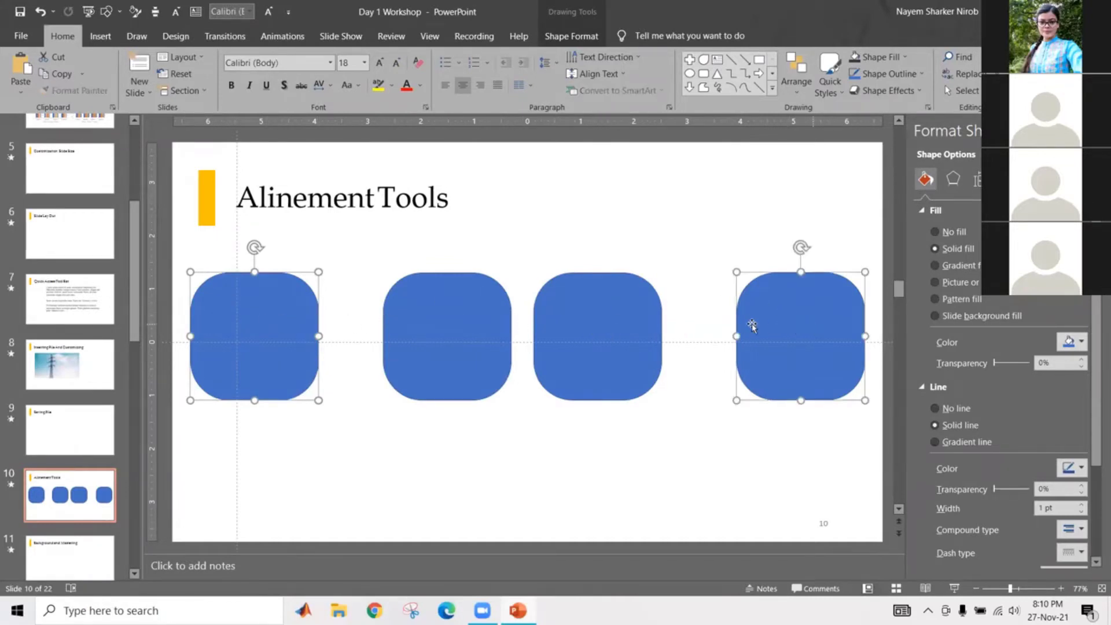
left_click(674, 442)
left_click(251, 322)
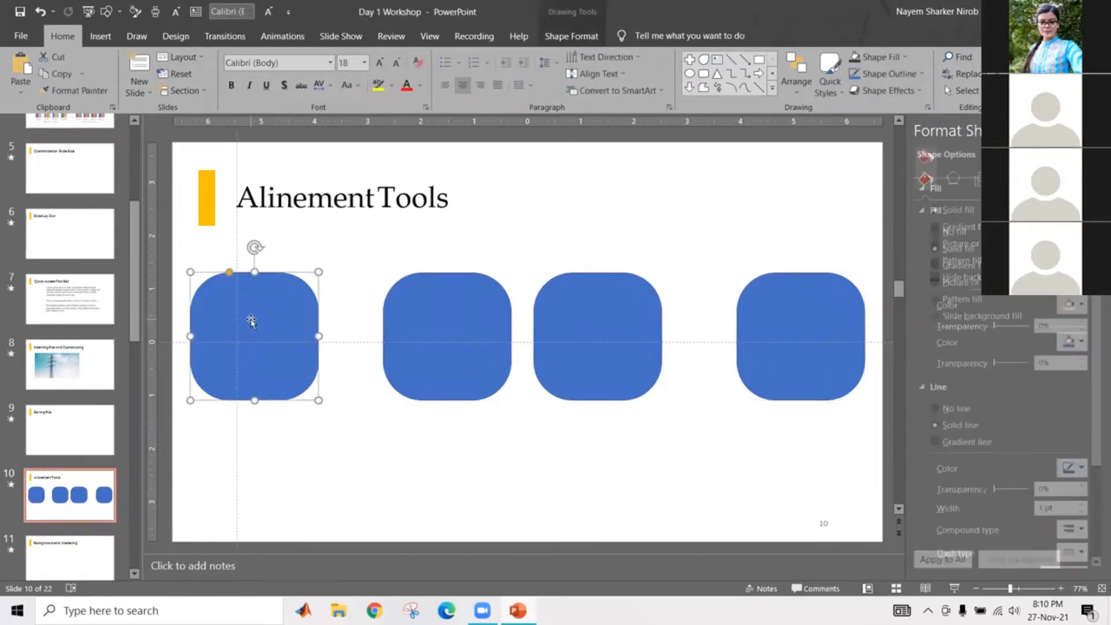
left_click(801, 330, "shift")
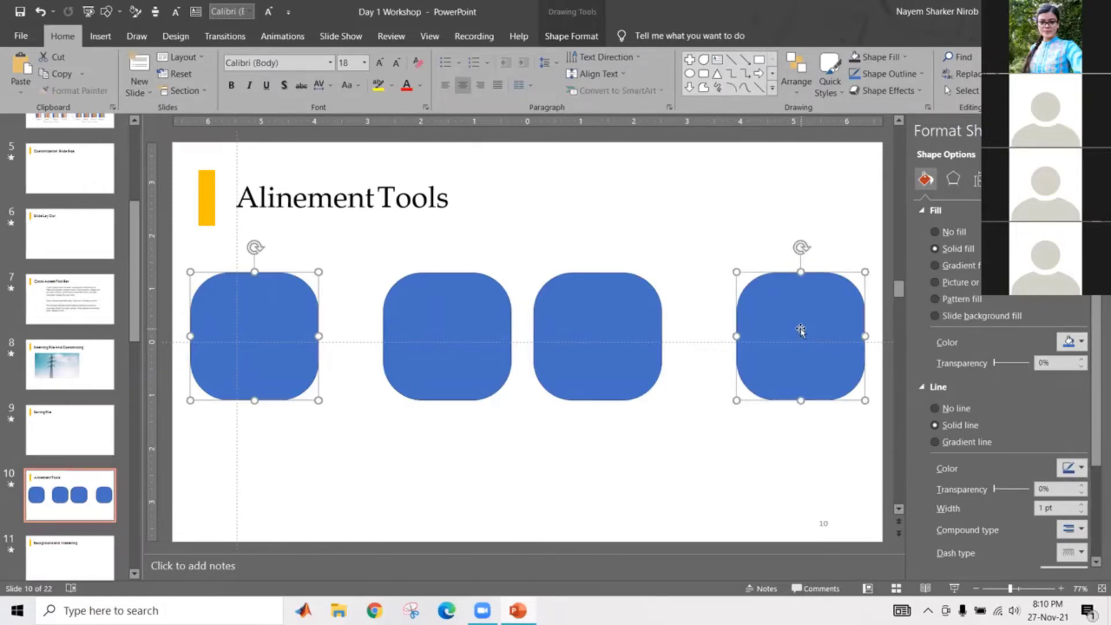
left_click(553, 332, "shift")
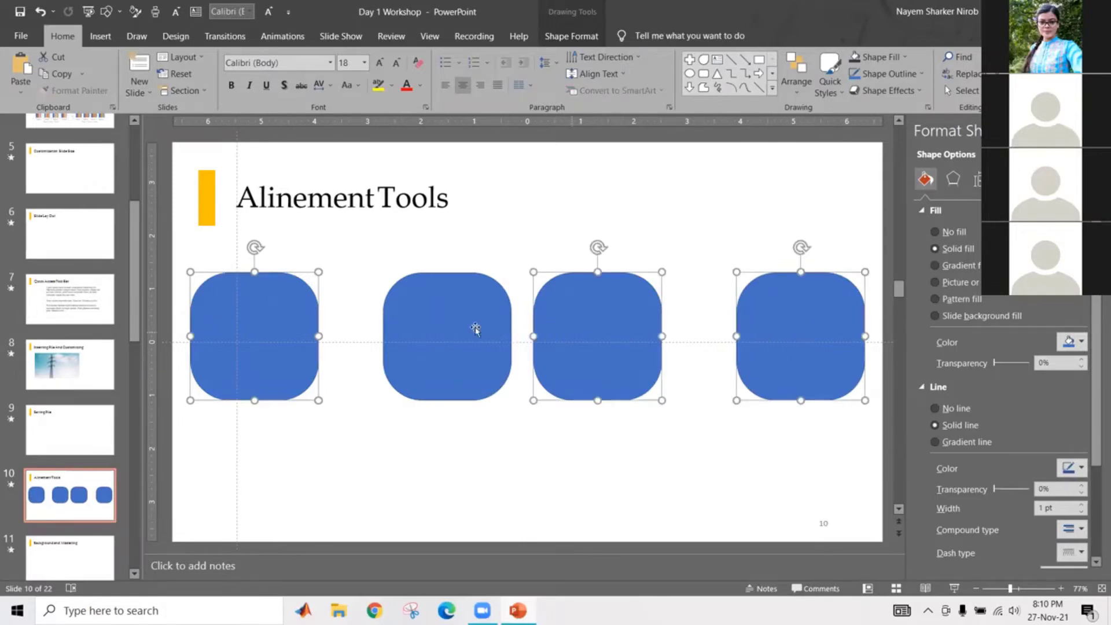
left_click(474, 329, "shift")
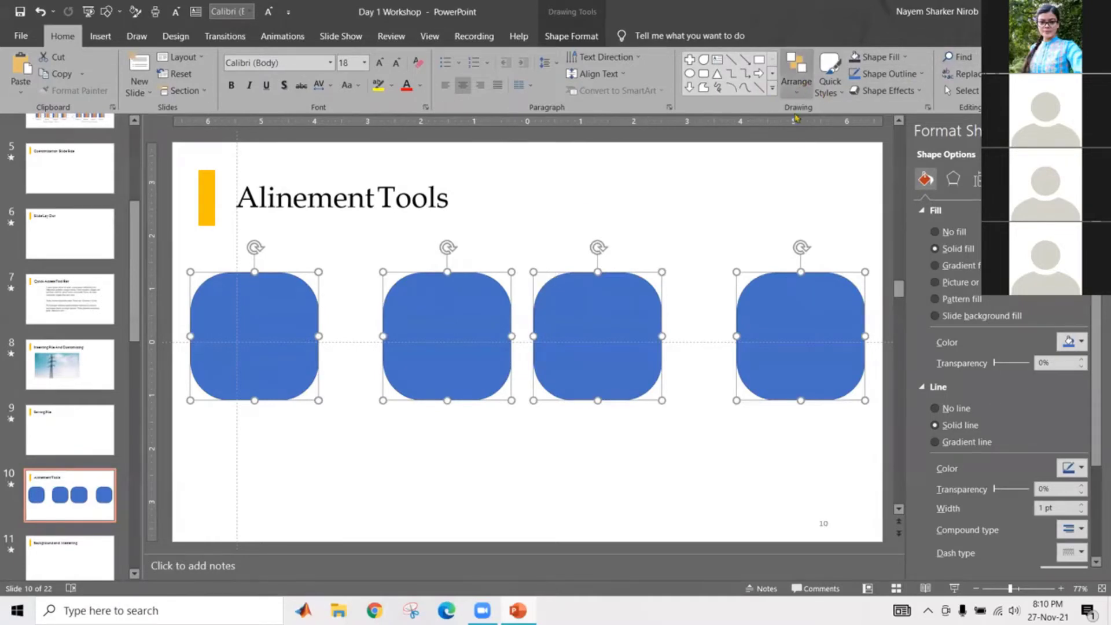
left_click(796, 86)
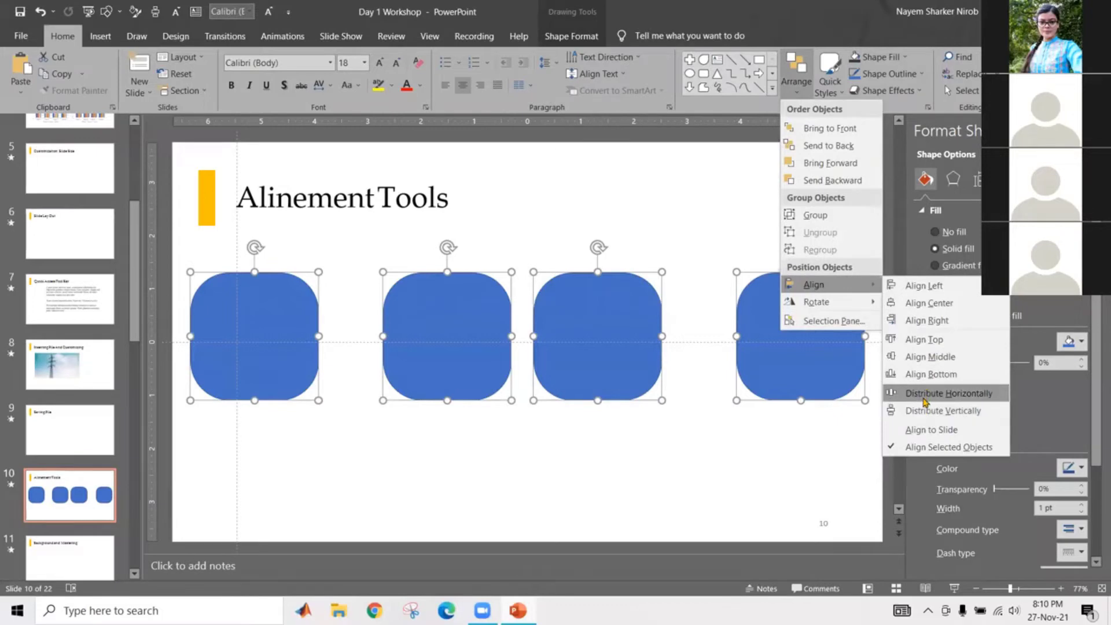
left_click(925, 396)
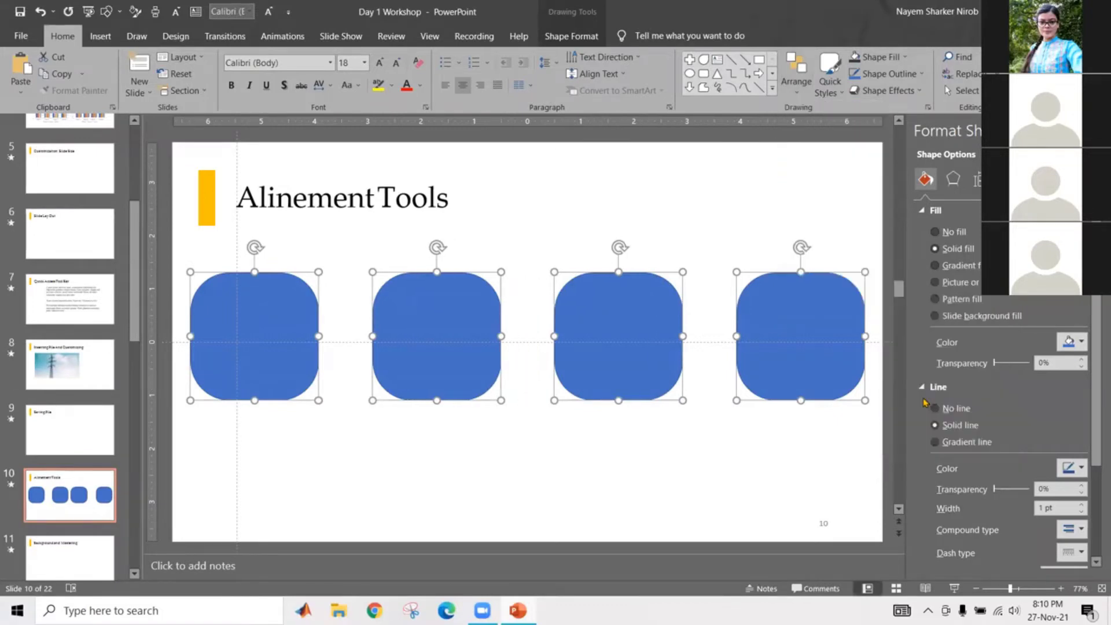
- Select all four rounded squares and shrink them together to a little over half their size
left_click(301, 310)
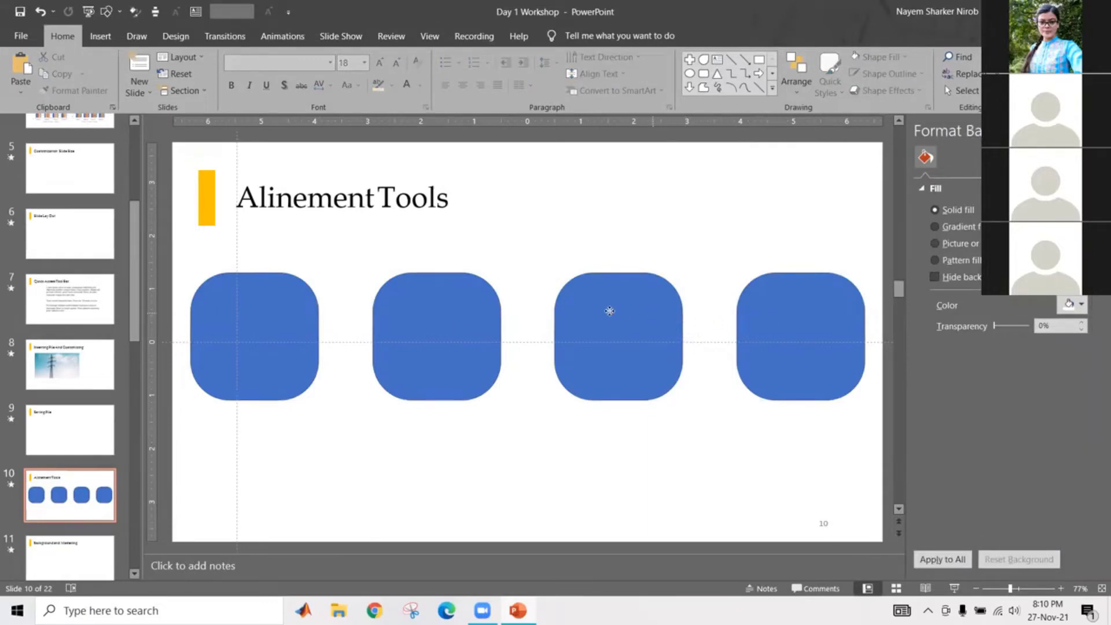
left_click(436, 316)
left_click(244, 325, "shift")
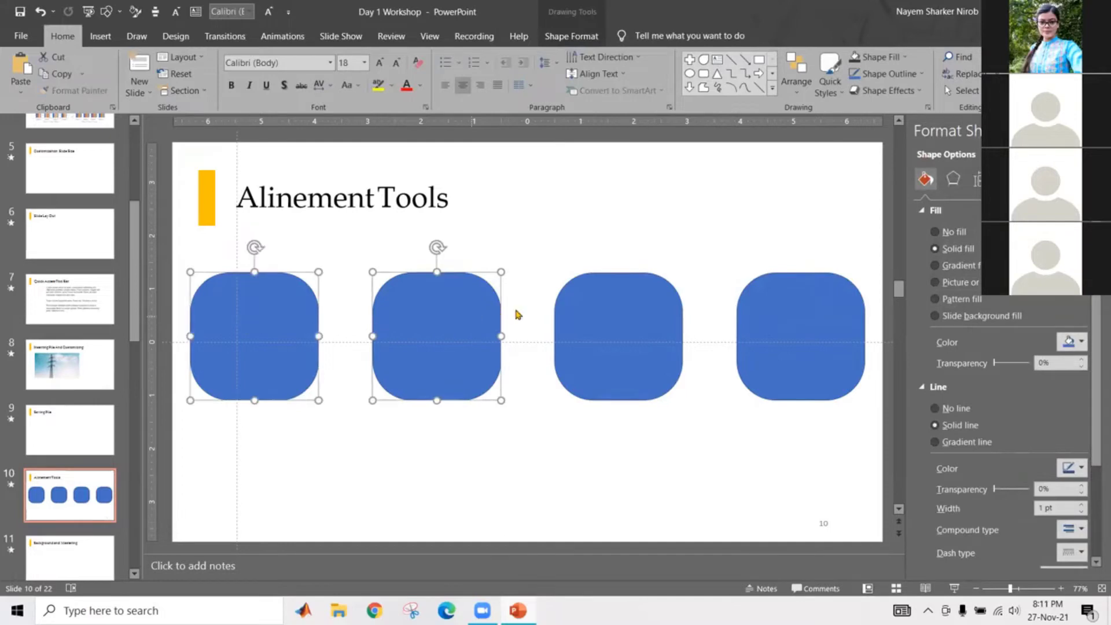
left_click(663, 320, "shift")
left_click(840, 279, "shift")
left_click_drag(798, 318, 762, 326)
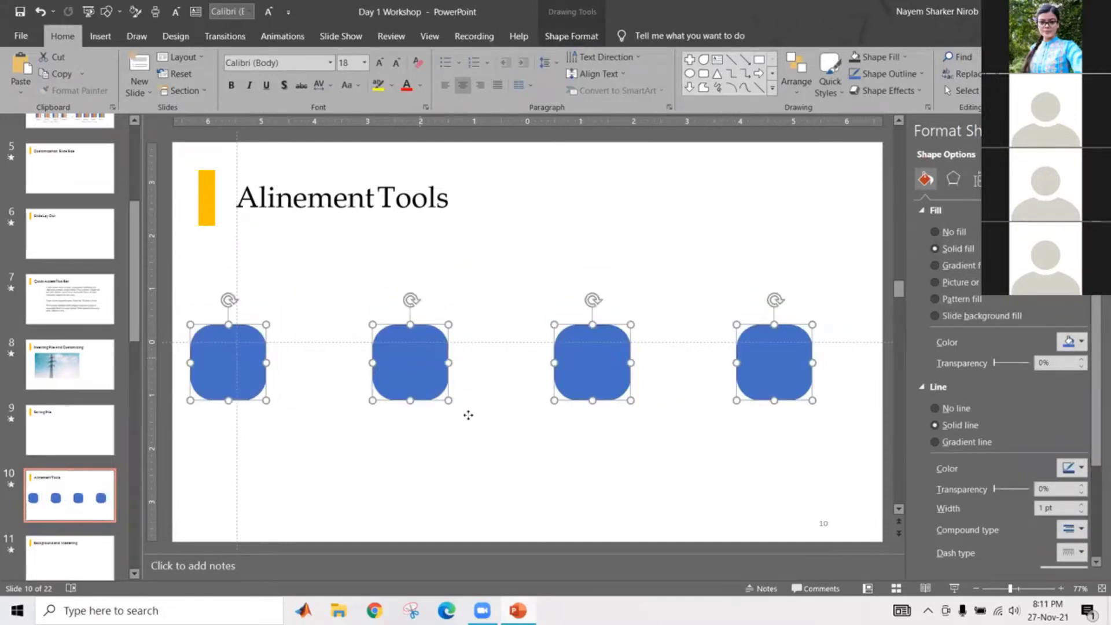
- Rearrange the four small squares into a staggered vertical stack near the middle of the slide
left_click_drag(422, 358, 468, 415)
left_click(548, 402)
left_click_drag(637, 414, 519, 338)
left_click_drag(856, 410, 553, 477)
left_click_drag(280, 394, 484, 224)
left_click(524, 246)
left_click(514, 256)
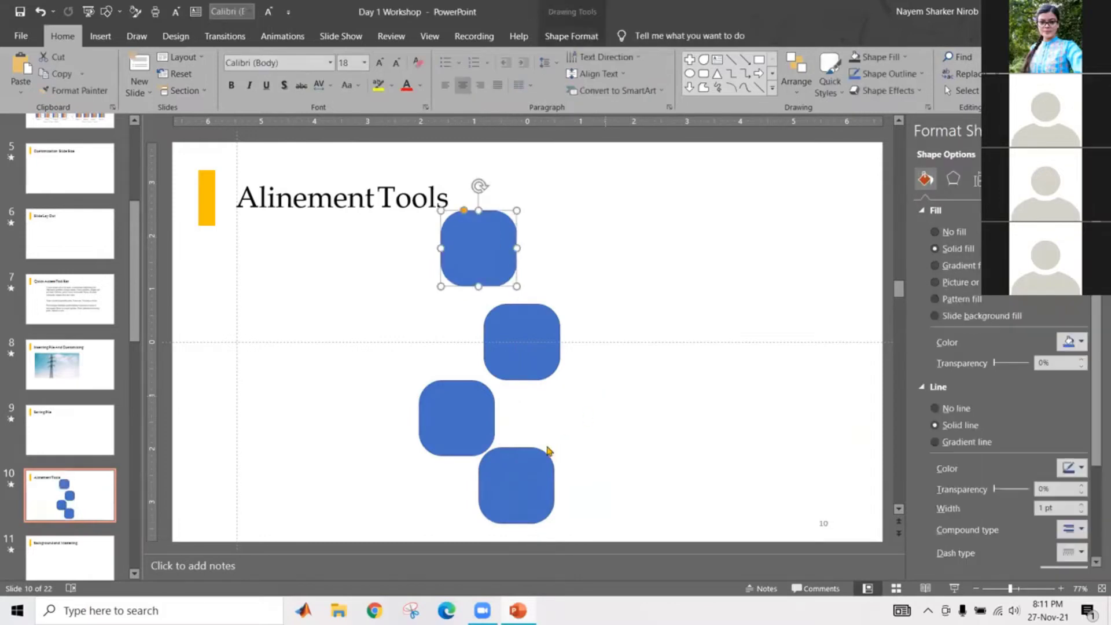
- Select all four stacked squares, apply Align Middle to them and nudge the overlapping group slightly up
left_click(530, 460, "shift")
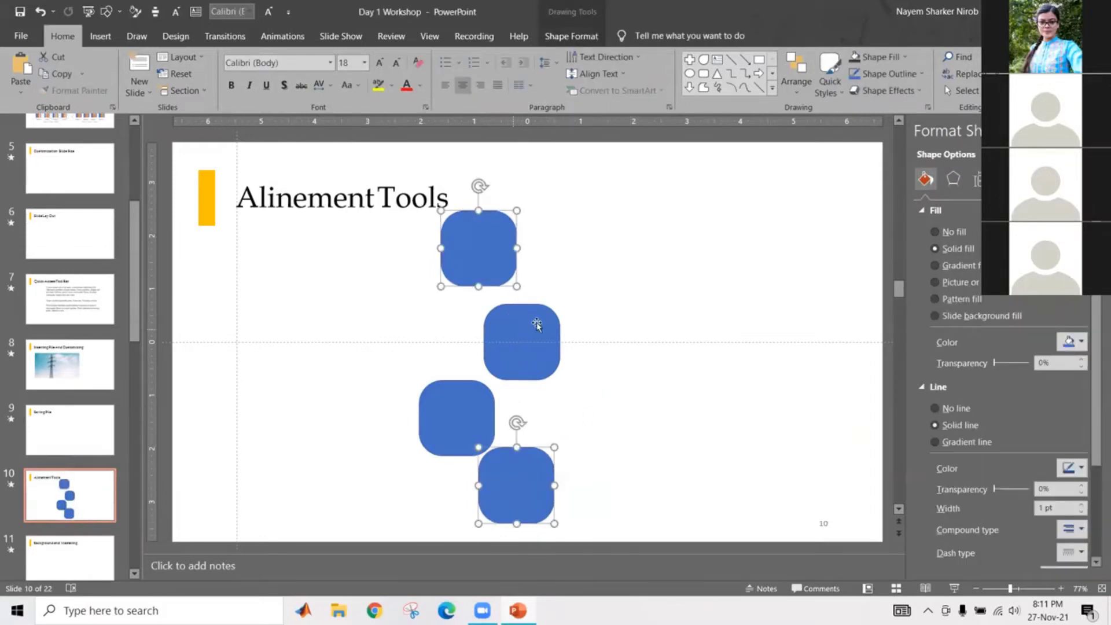
left_click(459, 235)
left_click(534, 348, "shift")
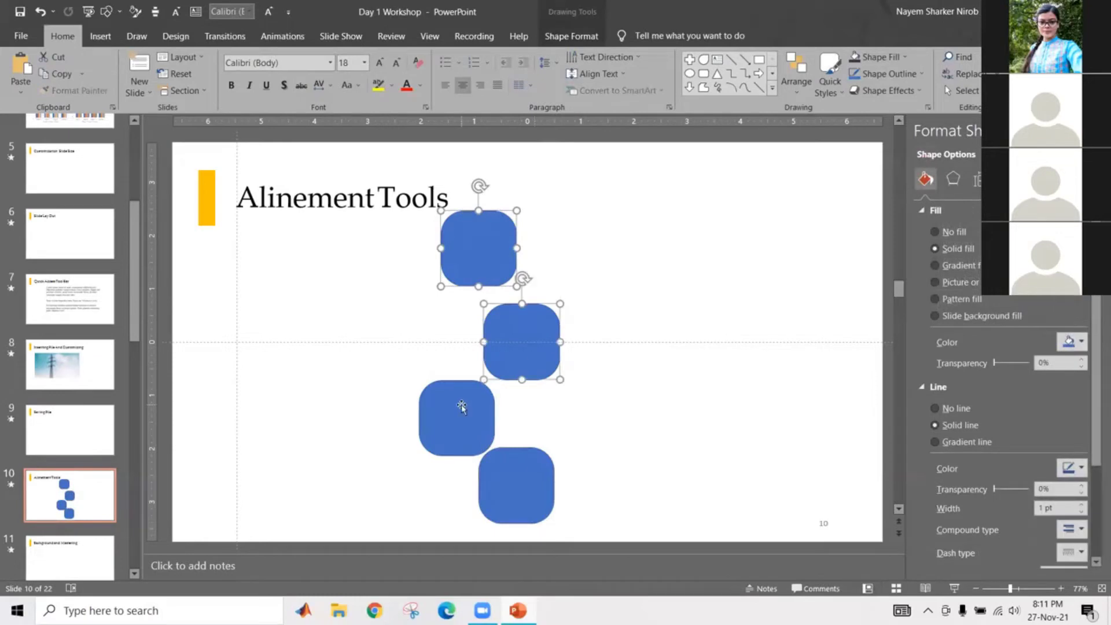
left_click(459, 402, "shift")
left_click(515, 486, "shift")
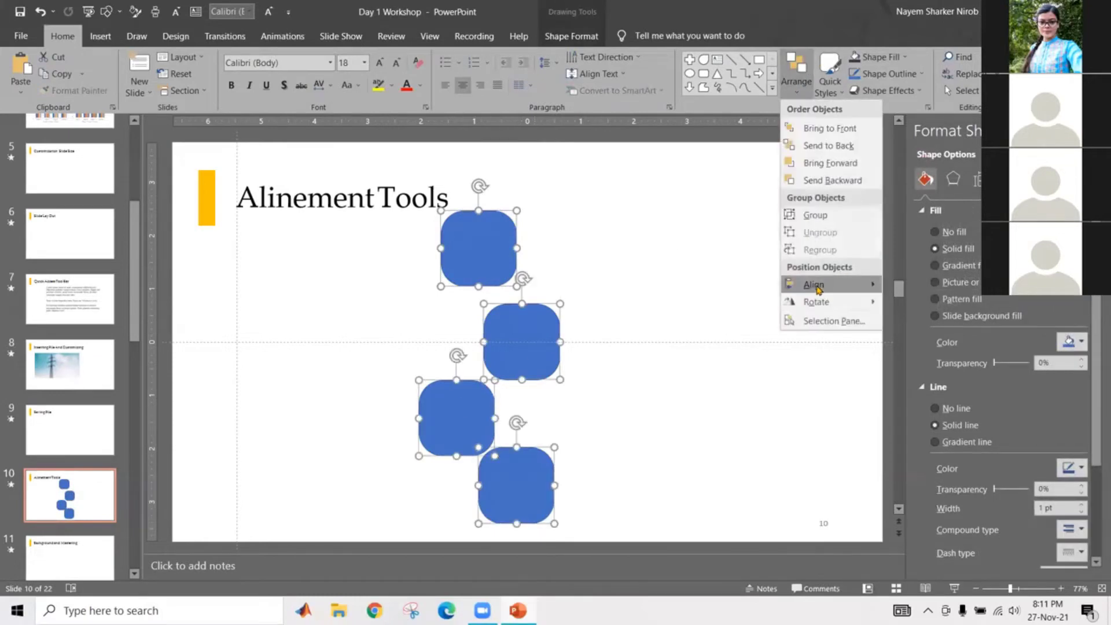
mouse_move(861, 286)
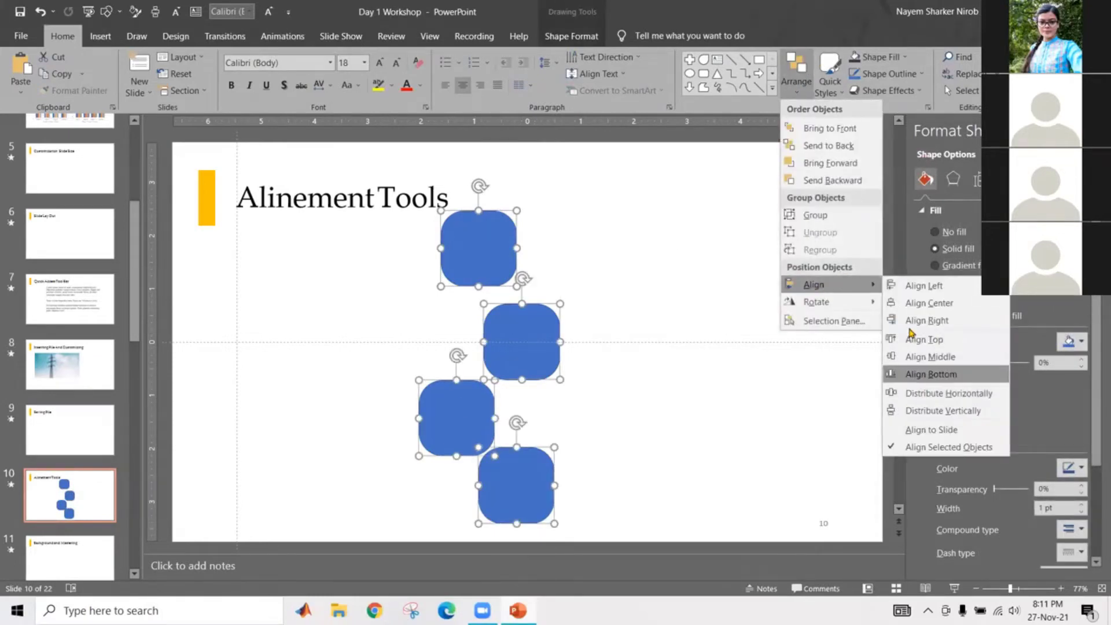
left_click(938, 357)
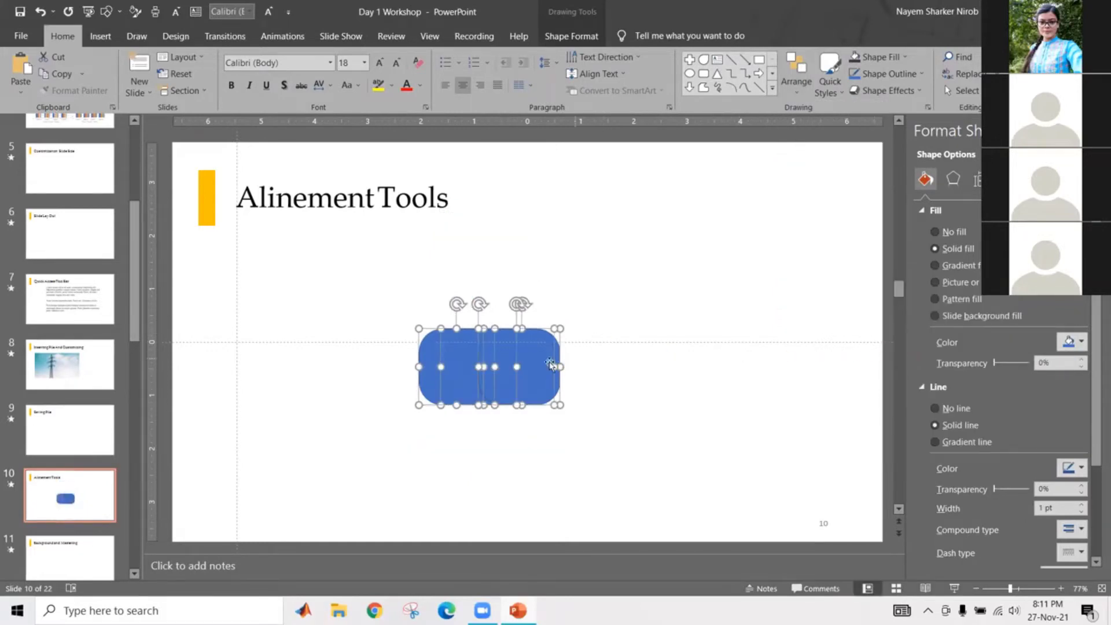
left_click_drag(531, 366, 535, 355)
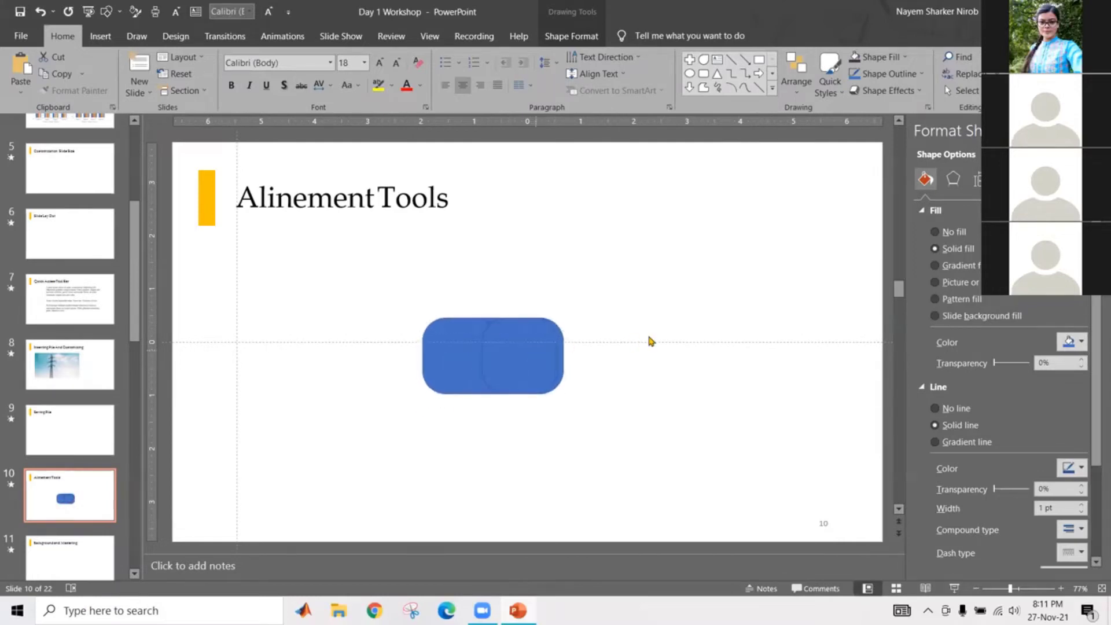
- Reselect all the overlapping squares and apply Align Center so they sit exactly on top of each other
left_click(652, 332)
left_click_drag(388, 276, 593, 394)
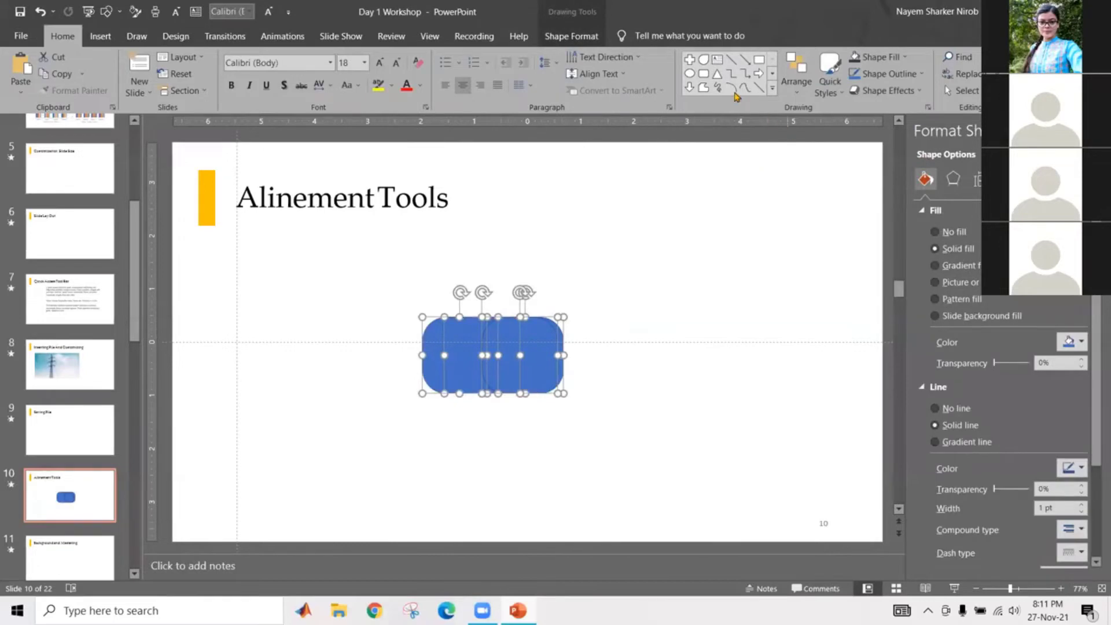
left_click(808, 88)
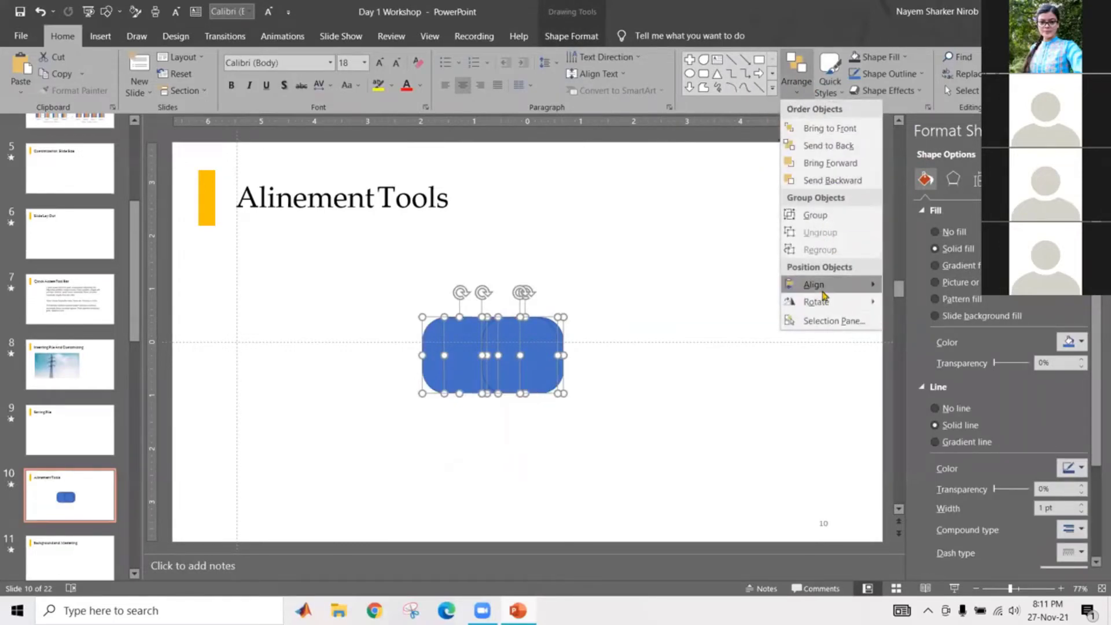
mouse_move(840, 285)
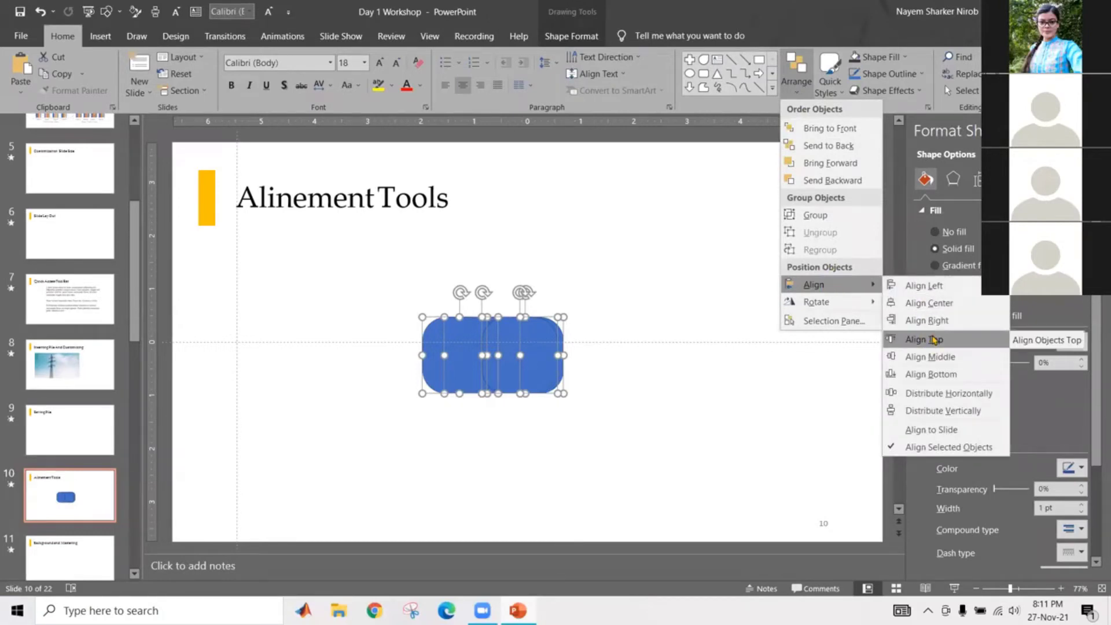
left_click(929, 303)
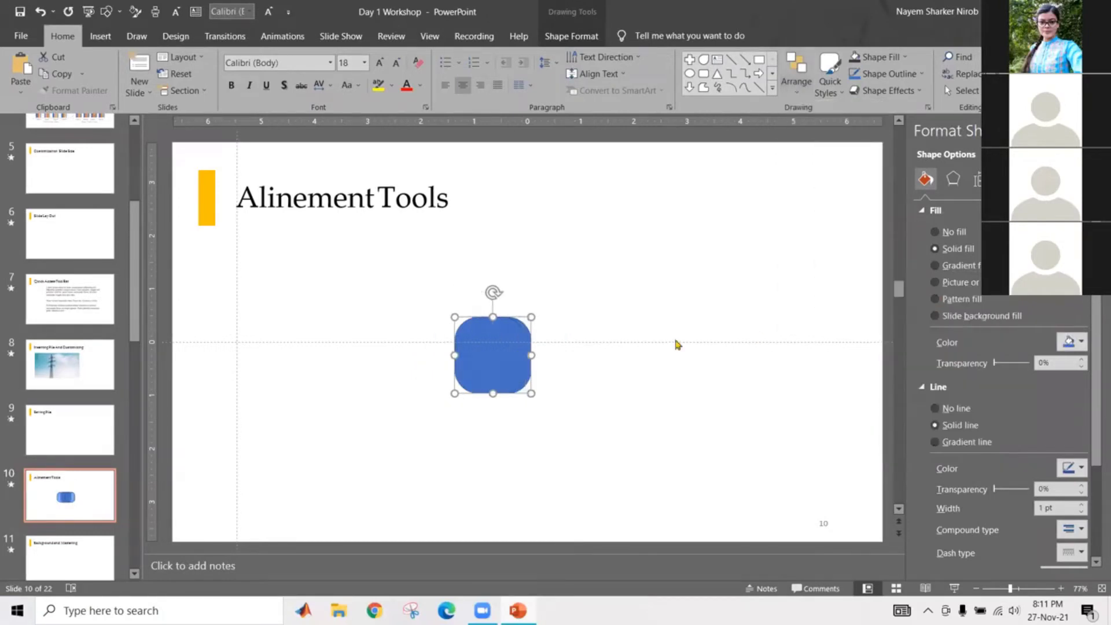
- Pull one square straight down and another straight up from the pile, keeping them in one vertical line
left_click(660, 350)
left_click(508, 353)
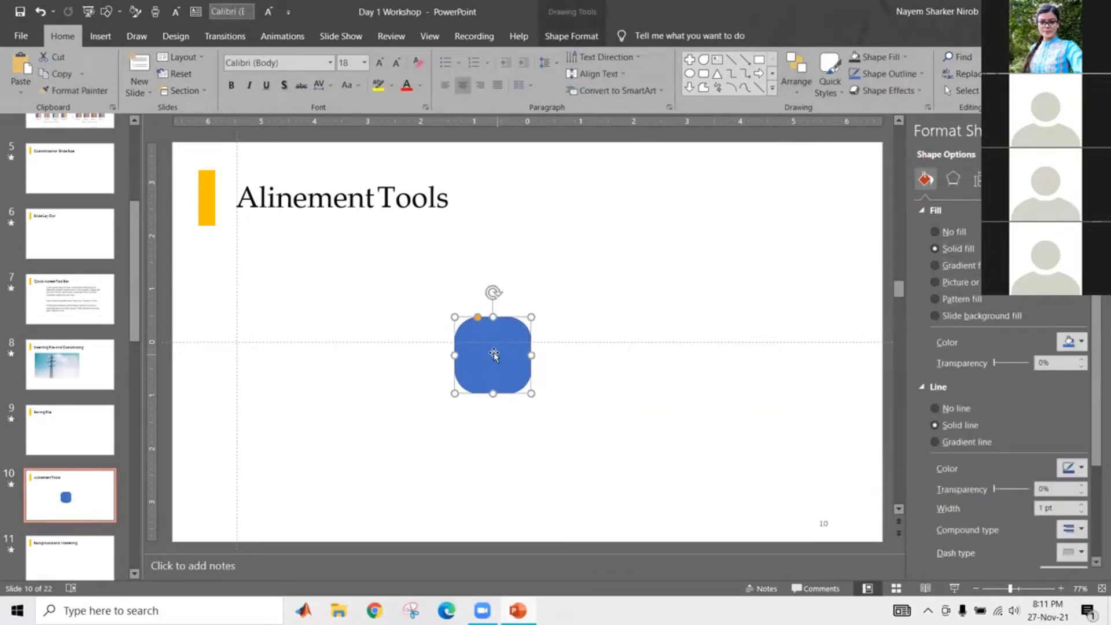
left_click_drag(493, 349, 494, 491)
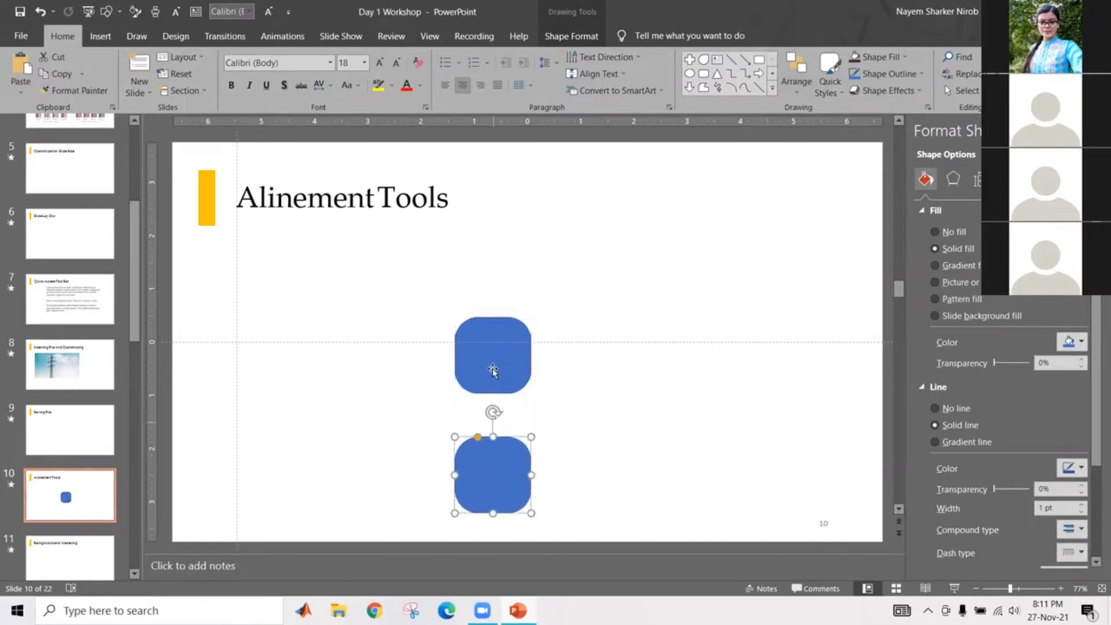
left_click(489, 347, "shift")
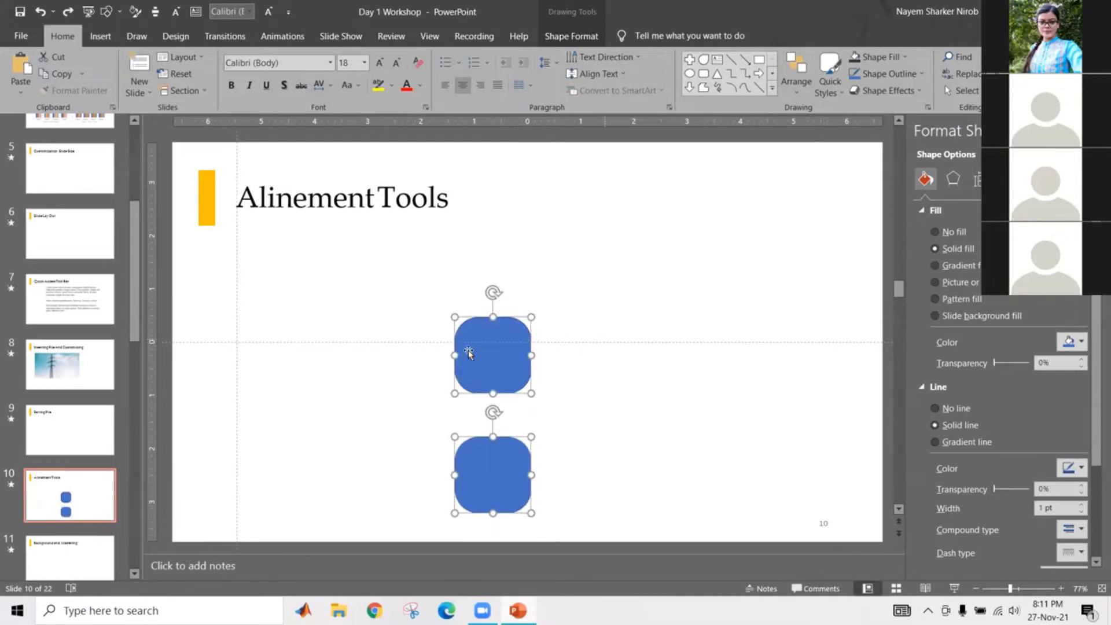
left_click(470, 351)
left_click_drag(480, 347, 479, 209)
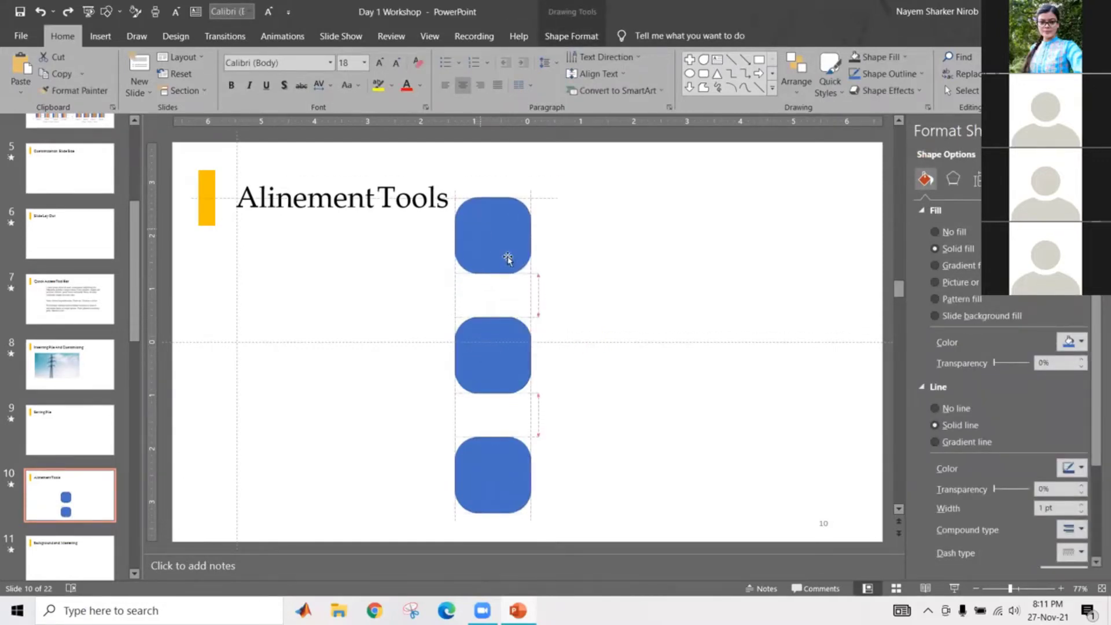
left_click(561, 258)
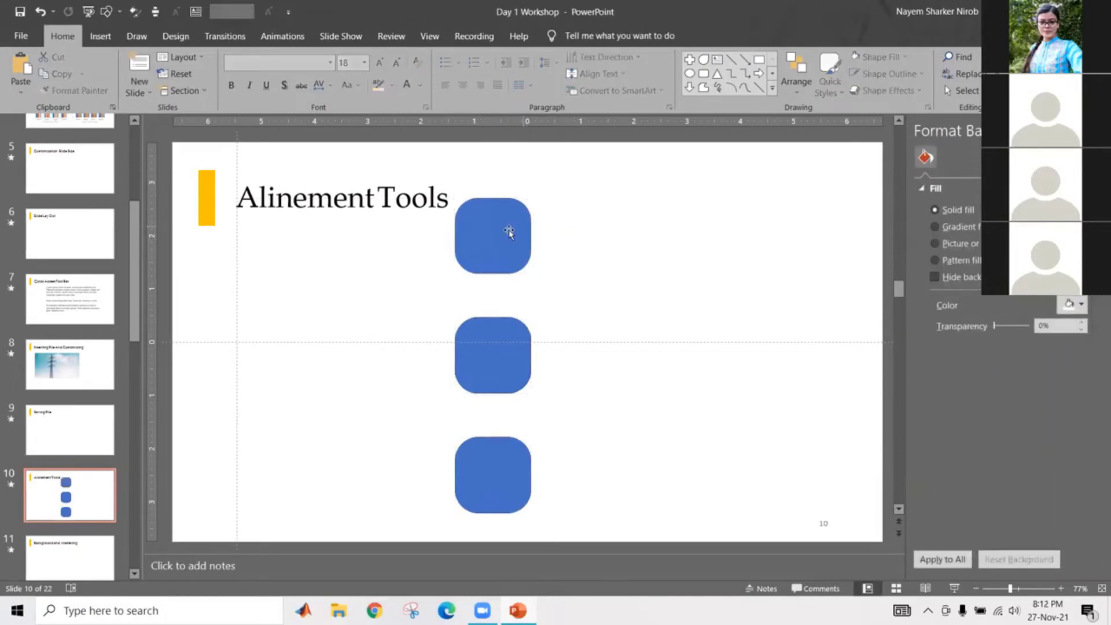
- Select all the squares in the column and apply Distribute Vertically to space them evenly
left_click(493, 238)
left_click(506, 483, "shift")
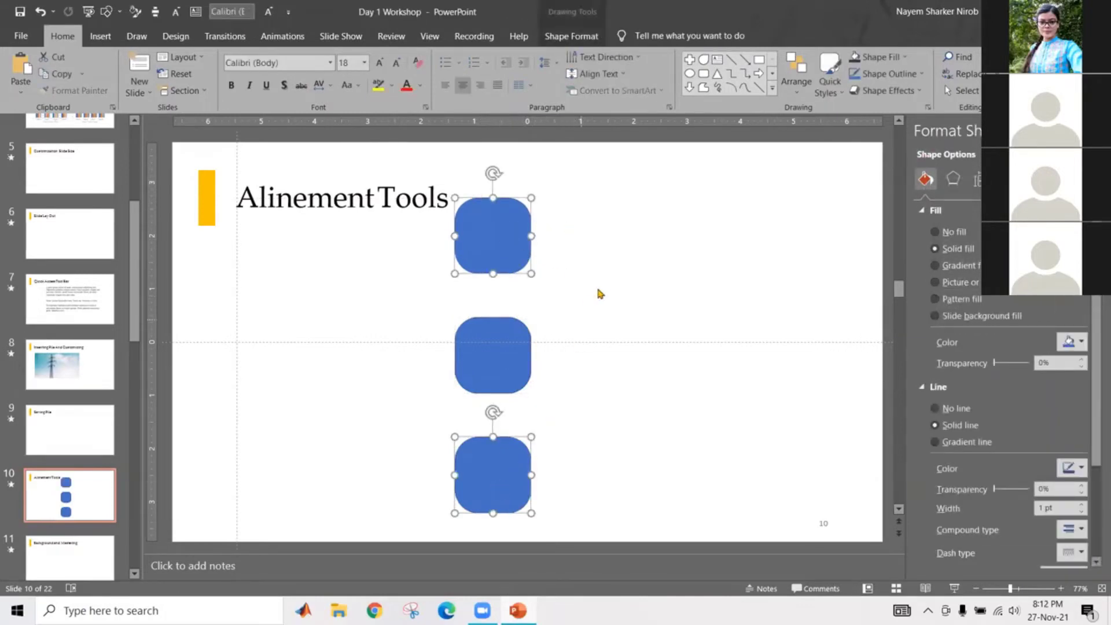
left_click_drag(616, 267, 396, 451)
left_click(809, 81)
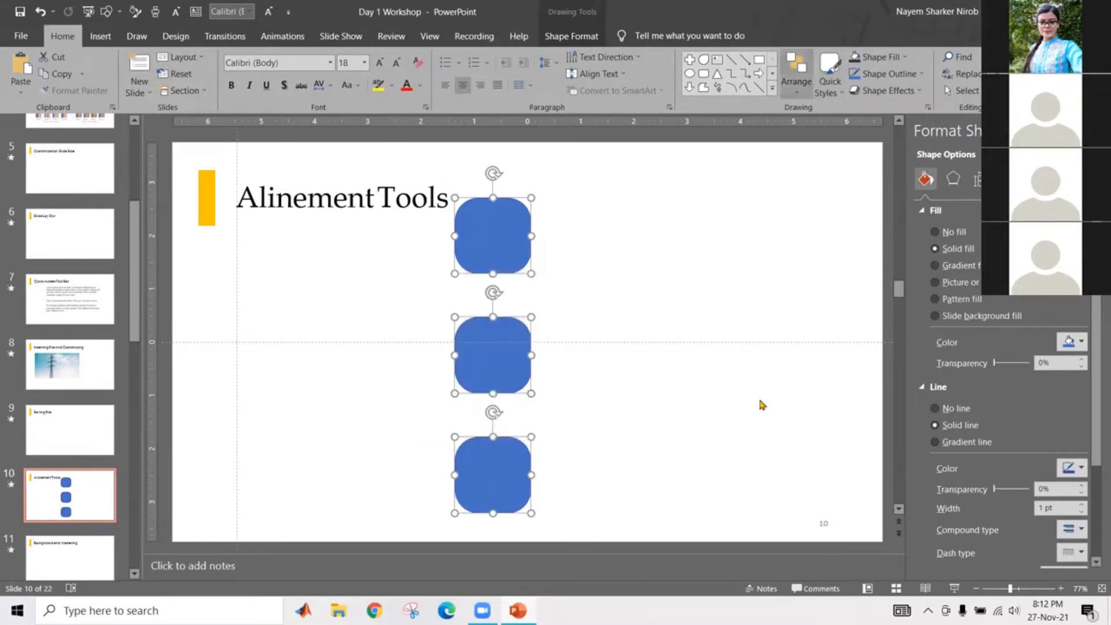
mouse_move(828, 286)
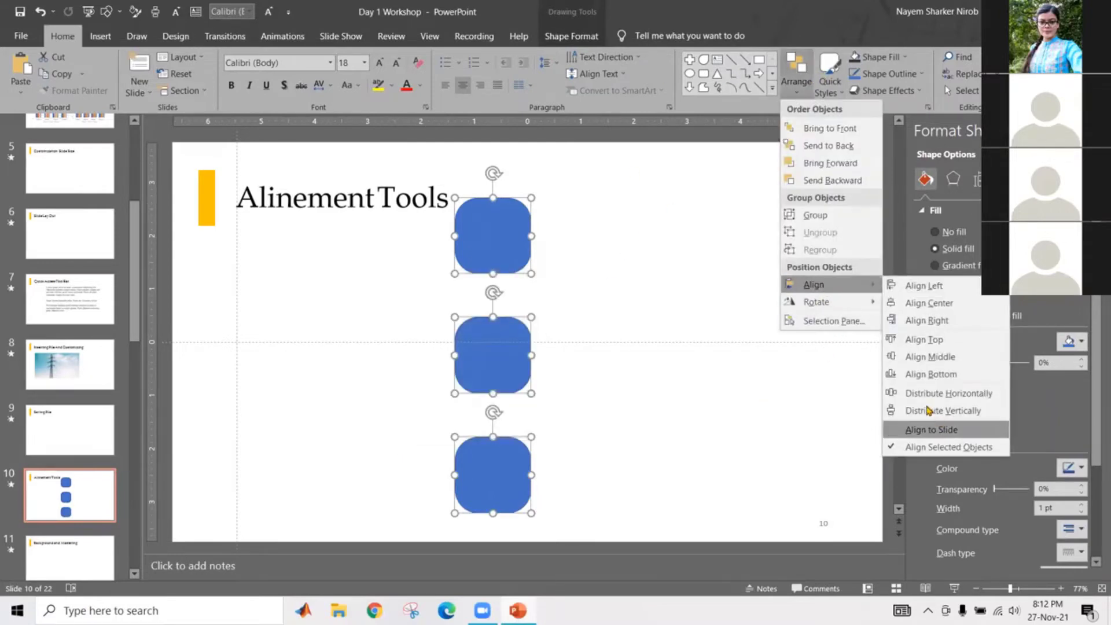
left_click(926, 409)
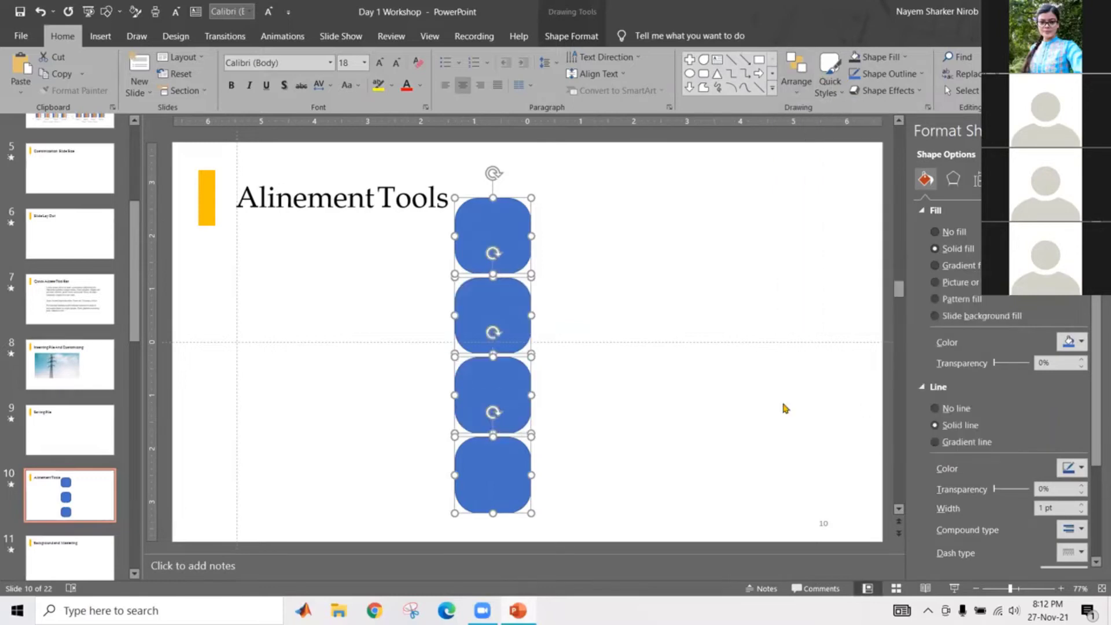
- Select the whole column of four squares and move it to the right side of the slide
left_click(609, 371)
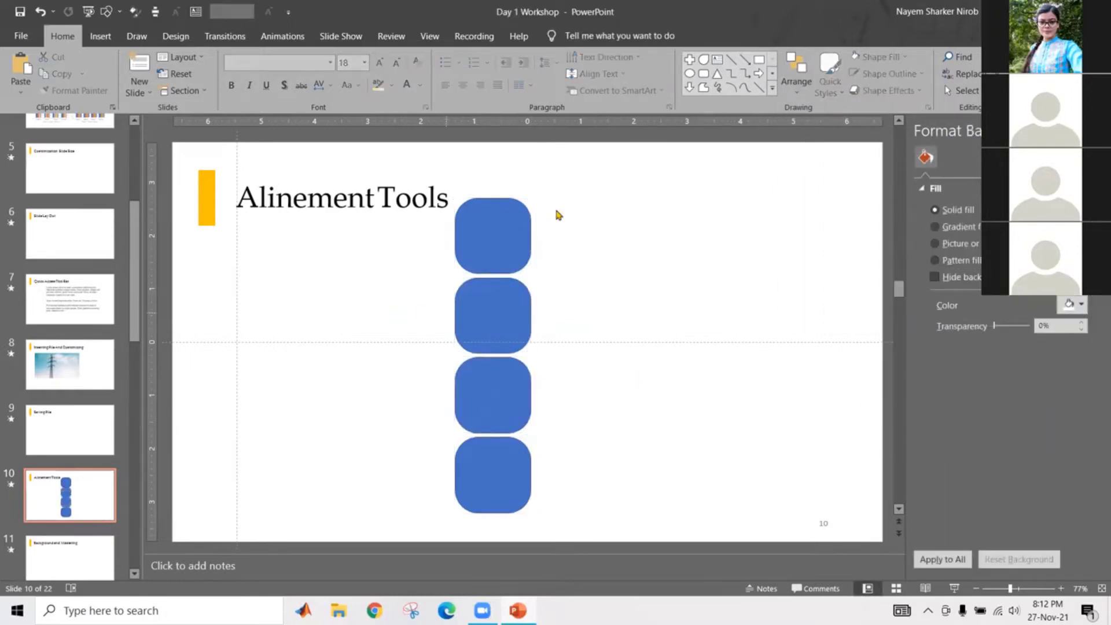
left_click_drag(447, 513, 443, 551)
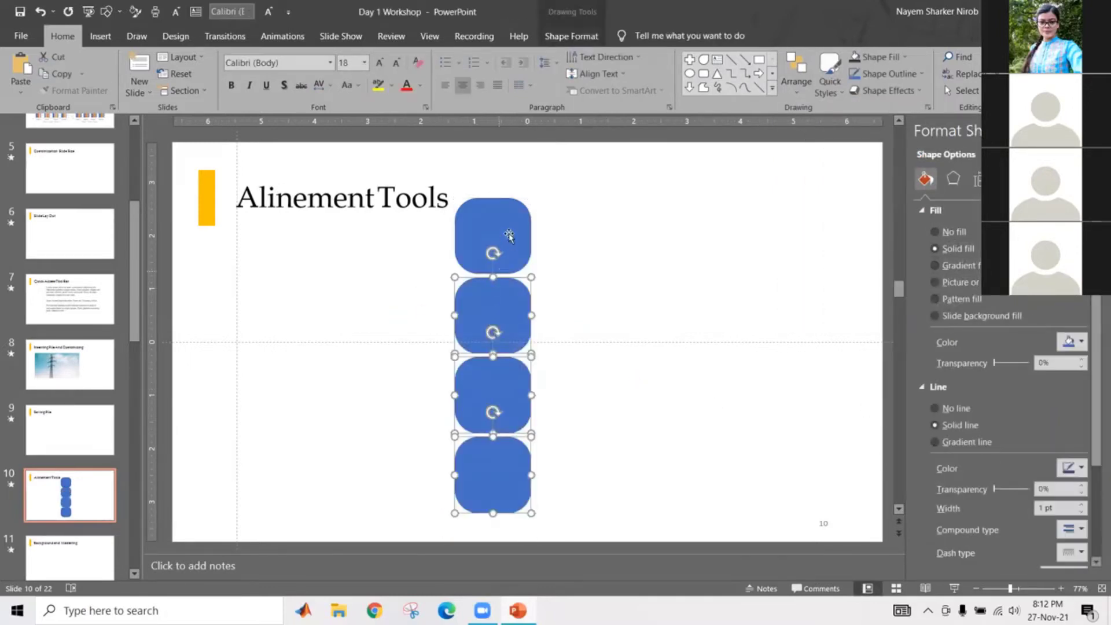
left_click_drag(508, 239, 794, 229)
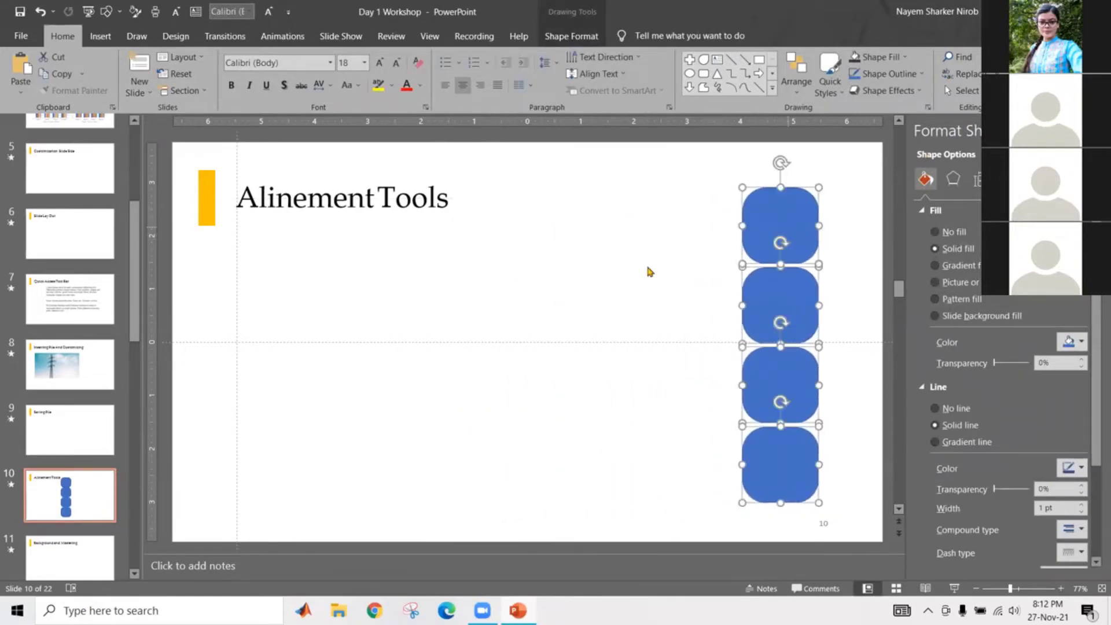
left_click(694, 188)
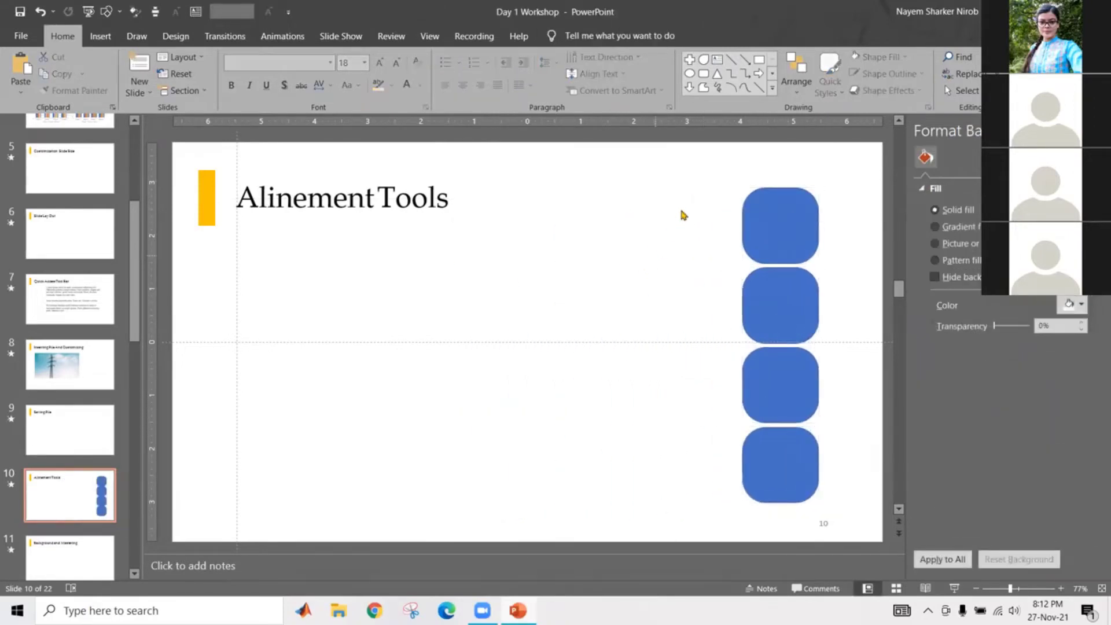
left_click(797, 84)
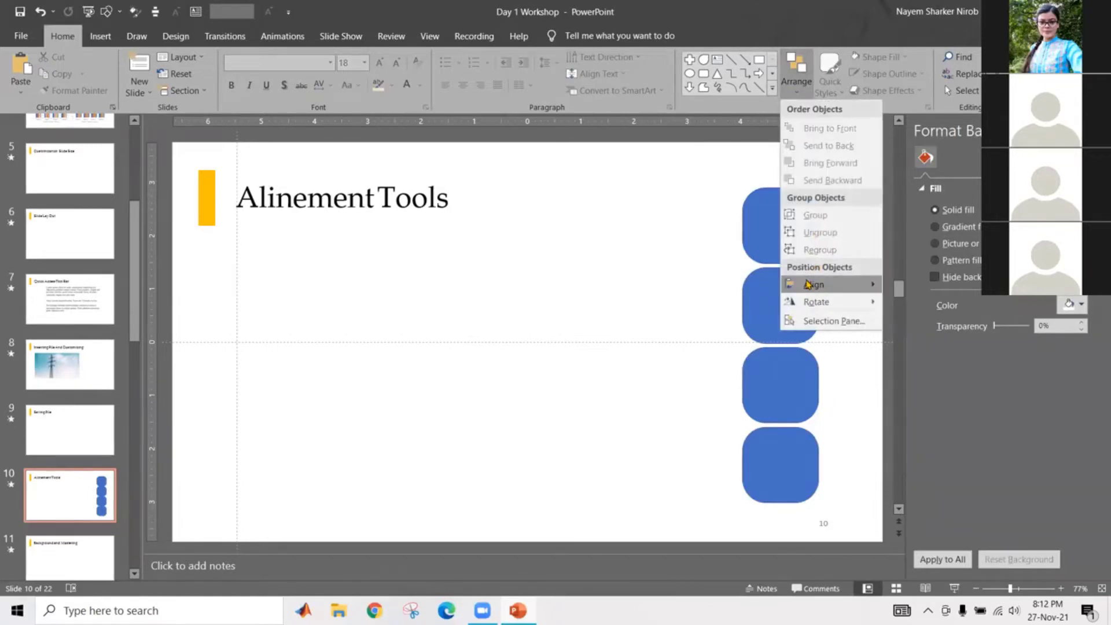
mouse_move(810, 284)
left_click(656, 288)
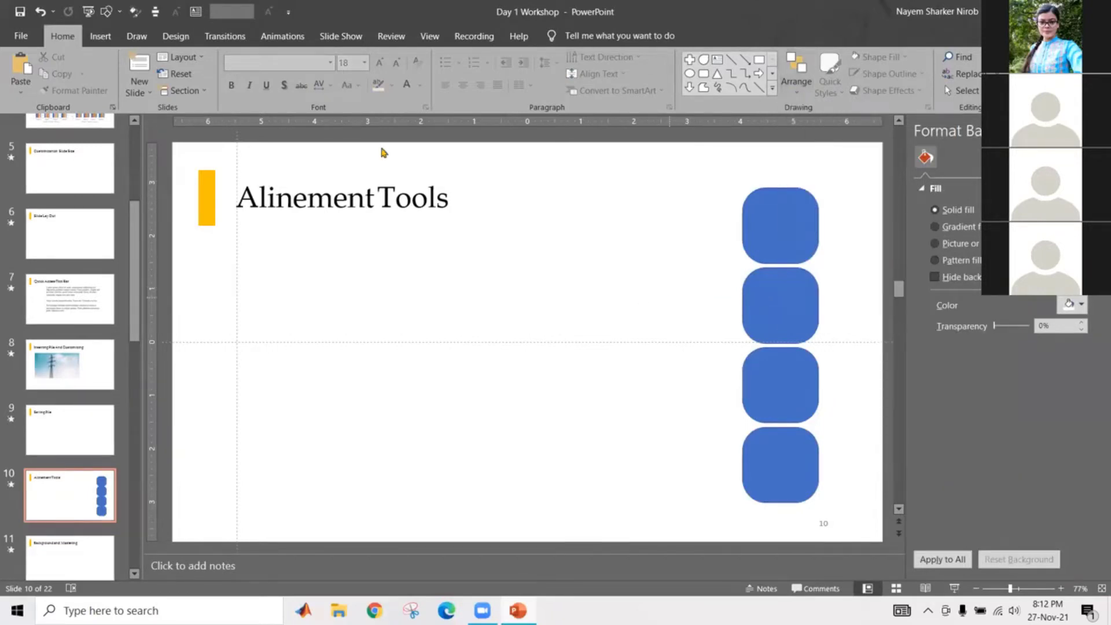
left_click(505, 222)
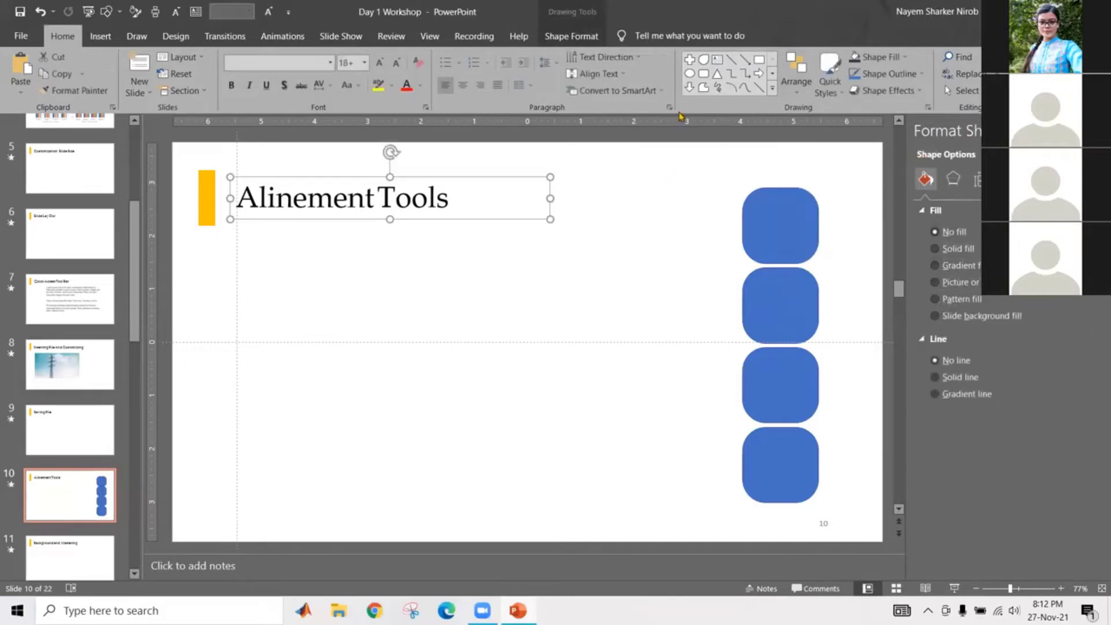
key("Escape")
- Draw a circle about 4.5 inches across below the title and move it slightly up the slide
left_click_drag(311, 271, 551, 512)
left_click_drag(408, 397, 385, 372)
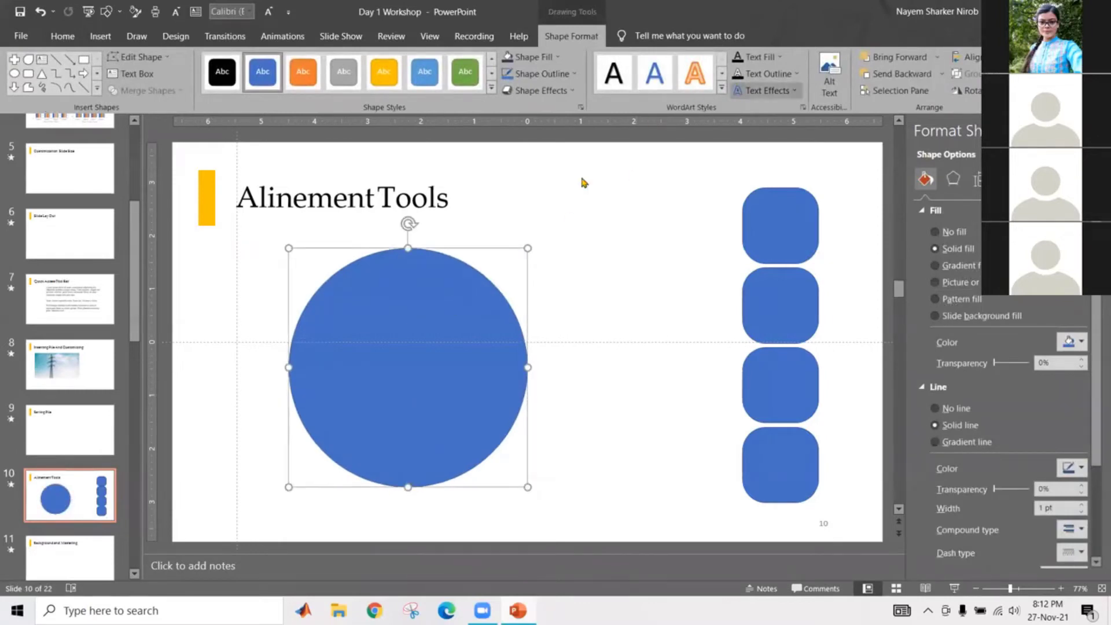
left_click_drag(423, 378, 423, 368)
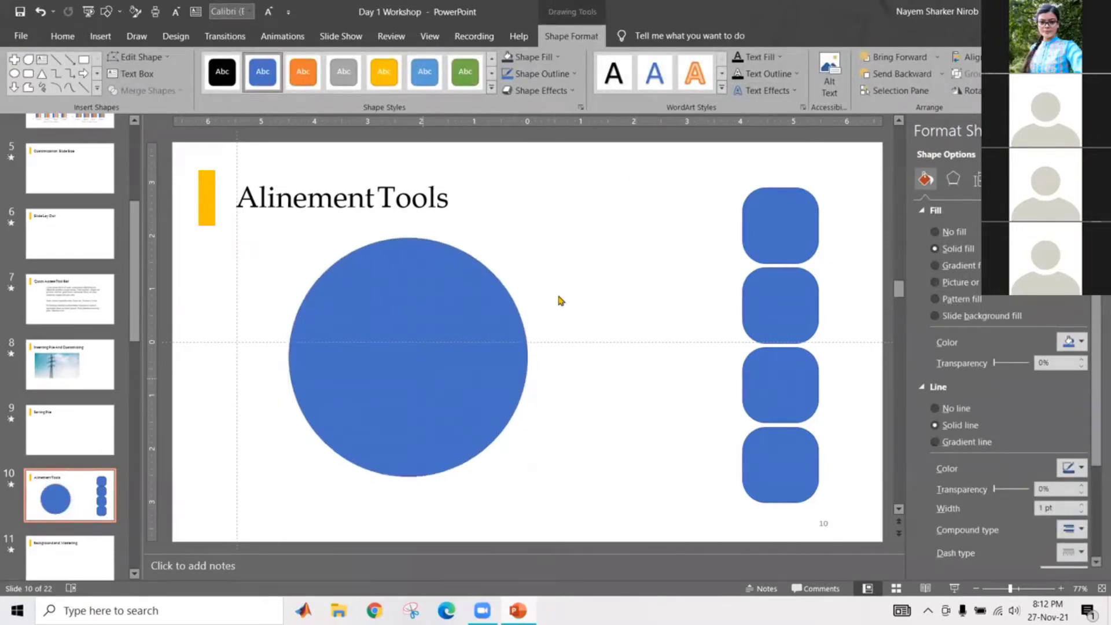
left_click(626, 253)
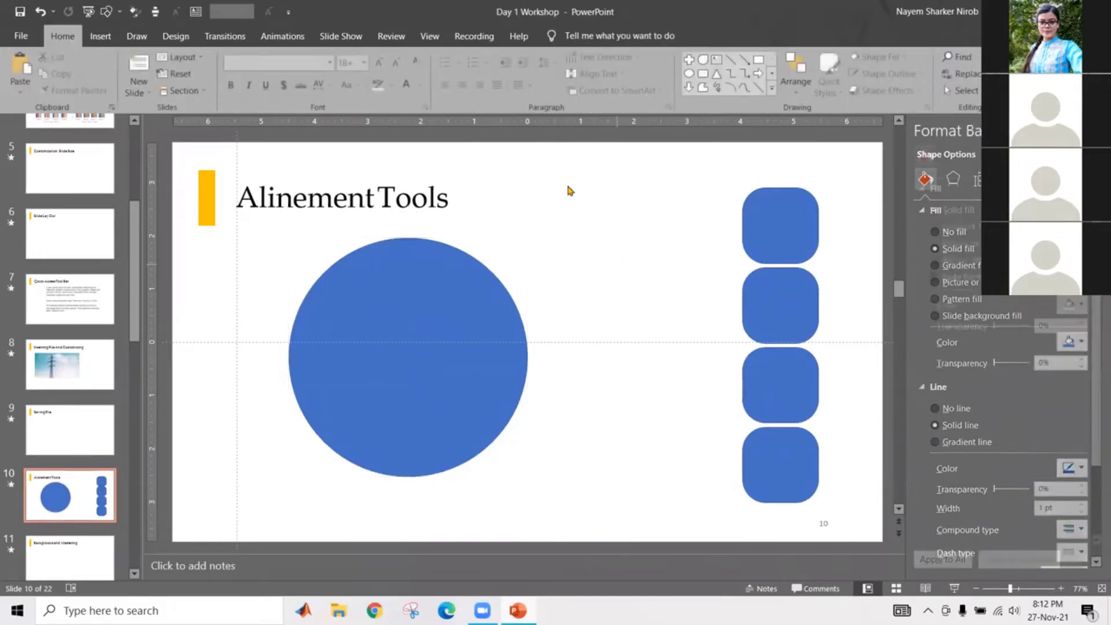
- Draw a second, smaller circle about 3 inches across that overlaps the right edge of the large circle
left_click(690, 75)
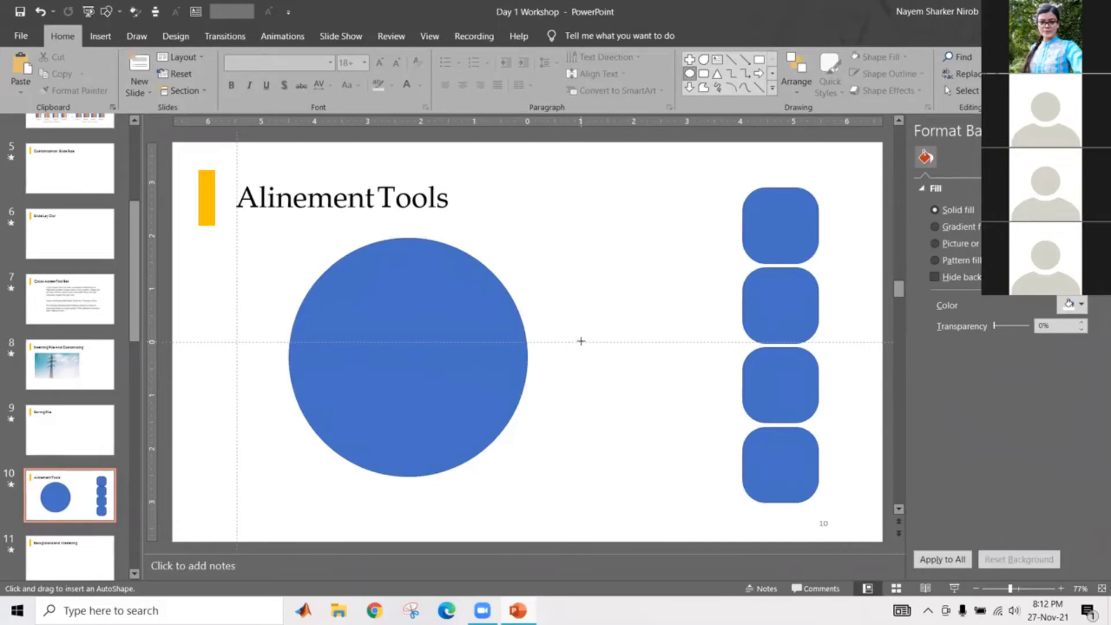
left_click_drag(581, 341, 663, 412)
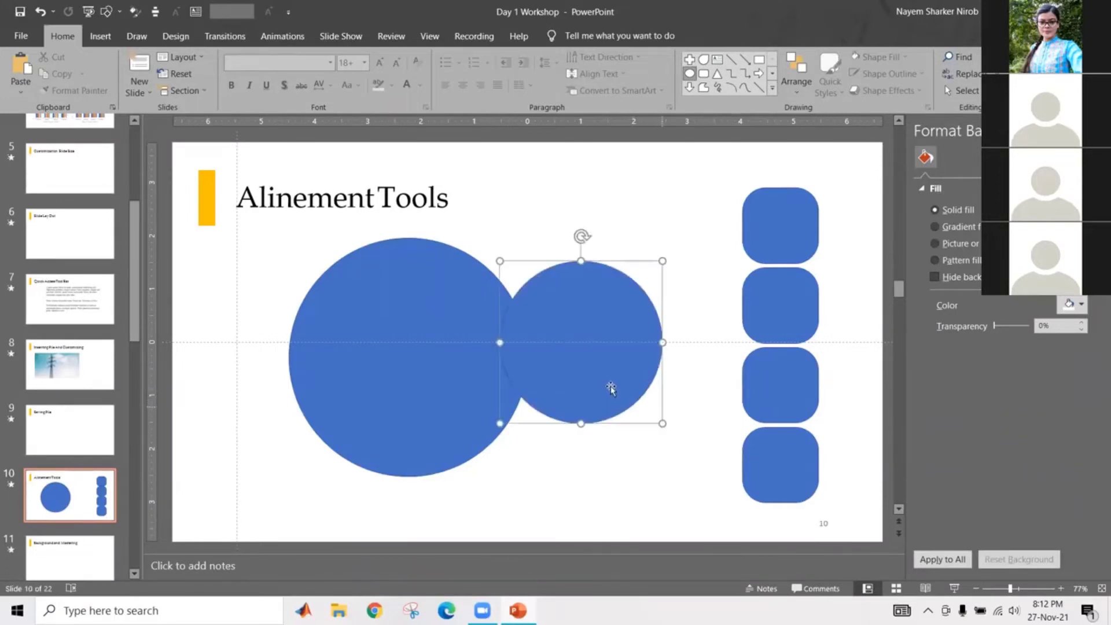
left_click(497, 463)
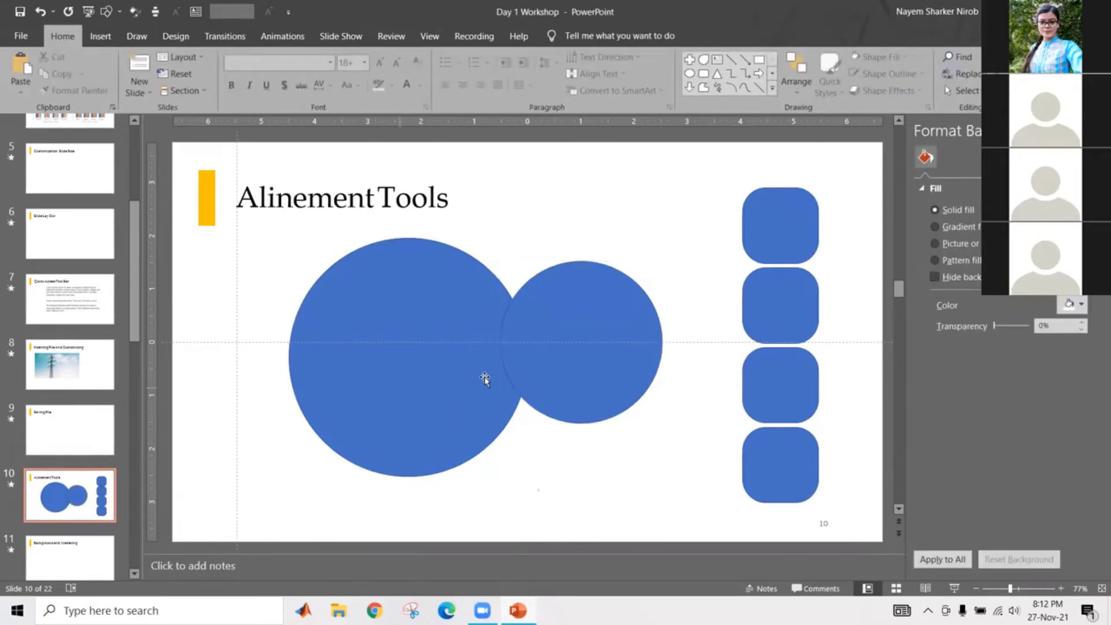
- Select both circles and apply Align Center to line up their centers horizontally
left_click(552, 379)
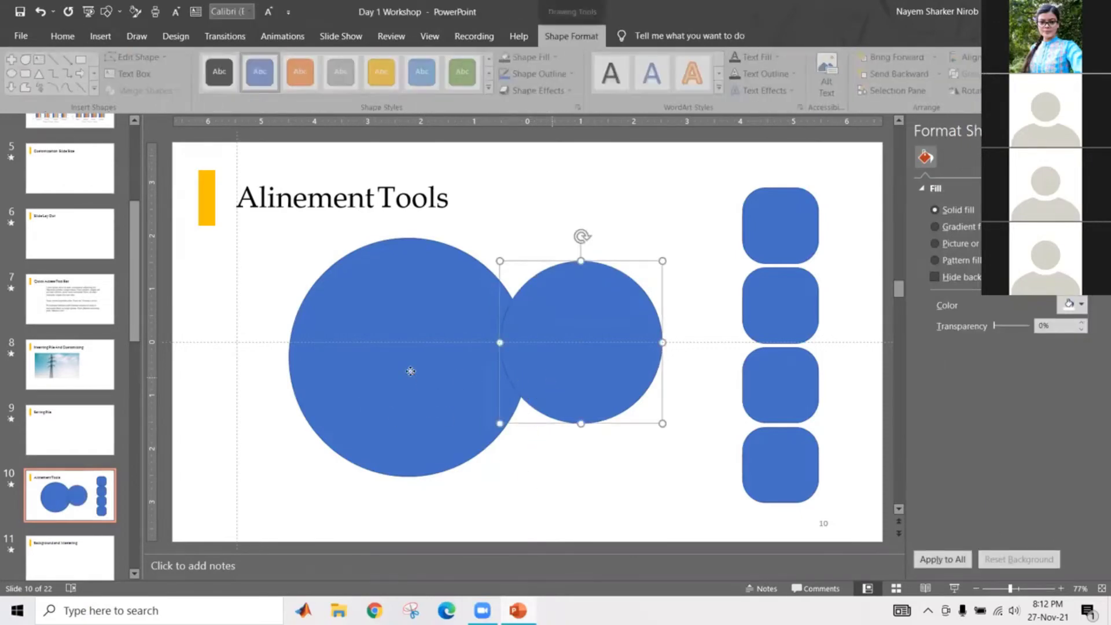
left_click(411, 370, "shift")
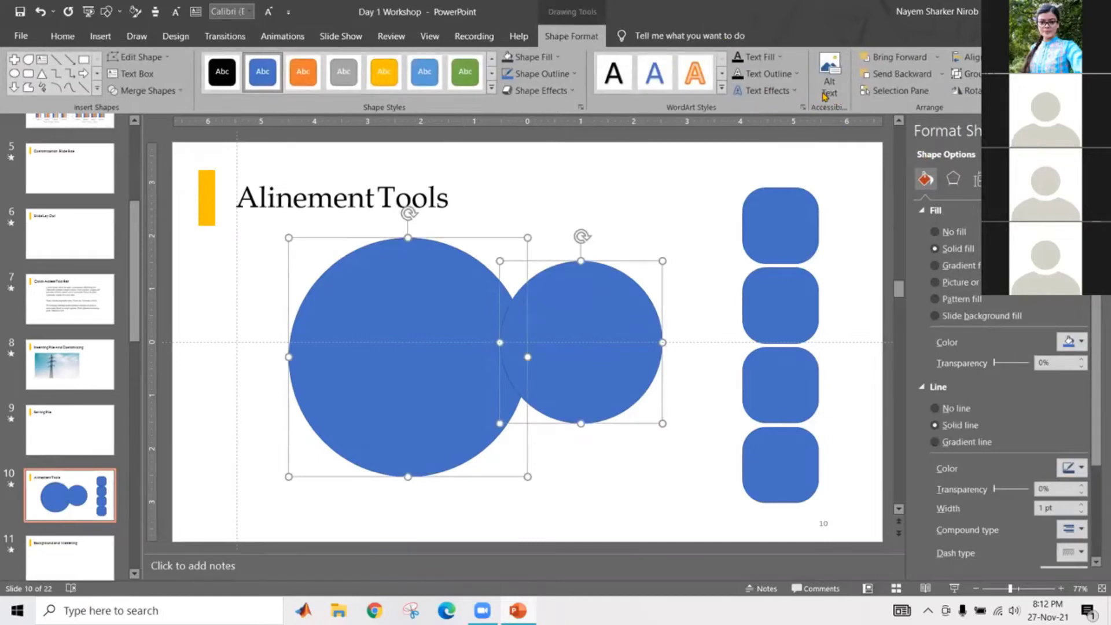
left_click(62, 35)
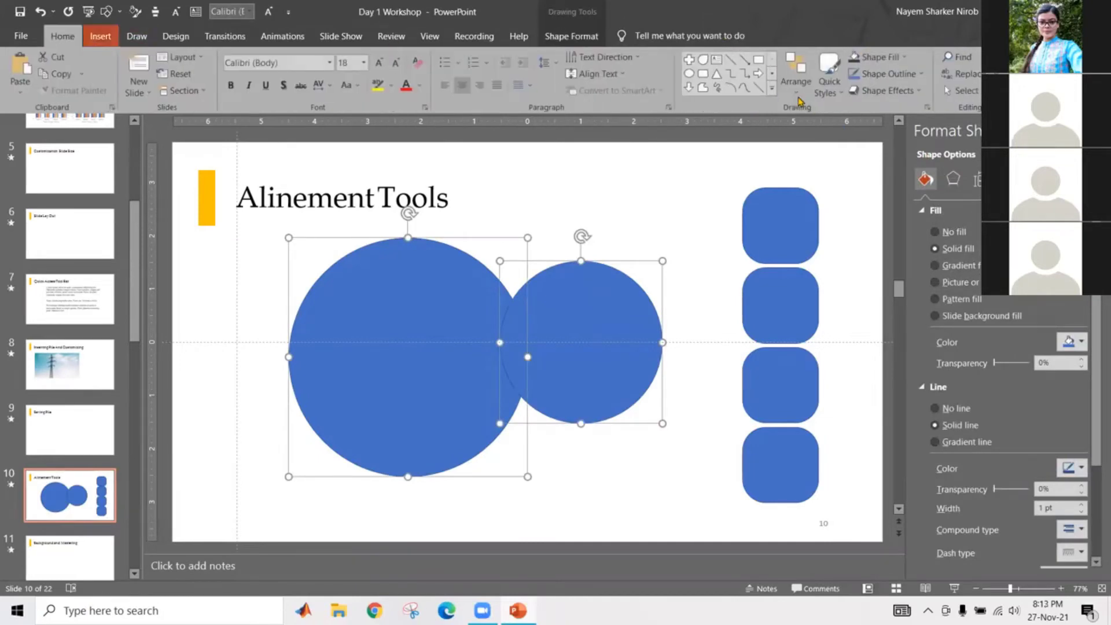
left_click(797, 81)
mouse_move(812, 291)
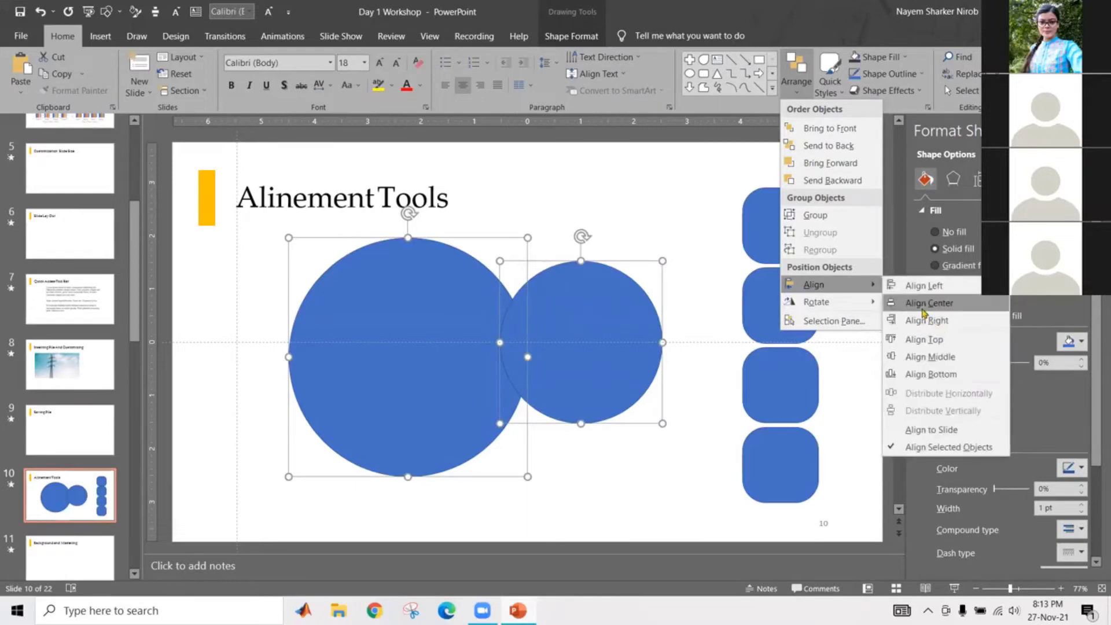
left_click(917, 304)
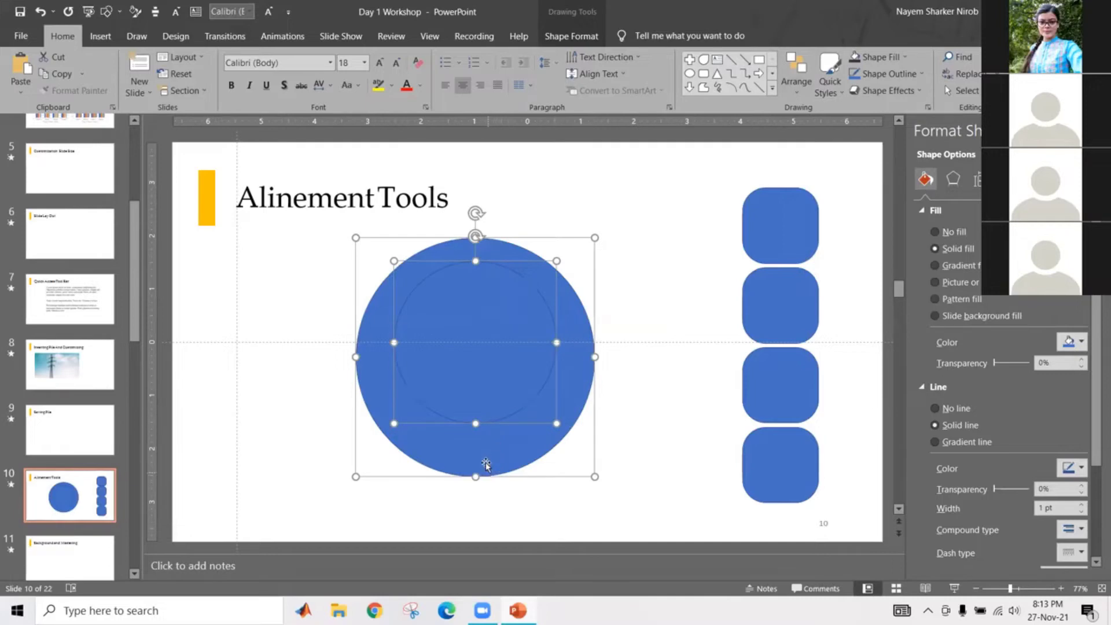
- Apply Align Middle to the two circles so the small one sits concentrically inside the large one
left_click(801, 84)
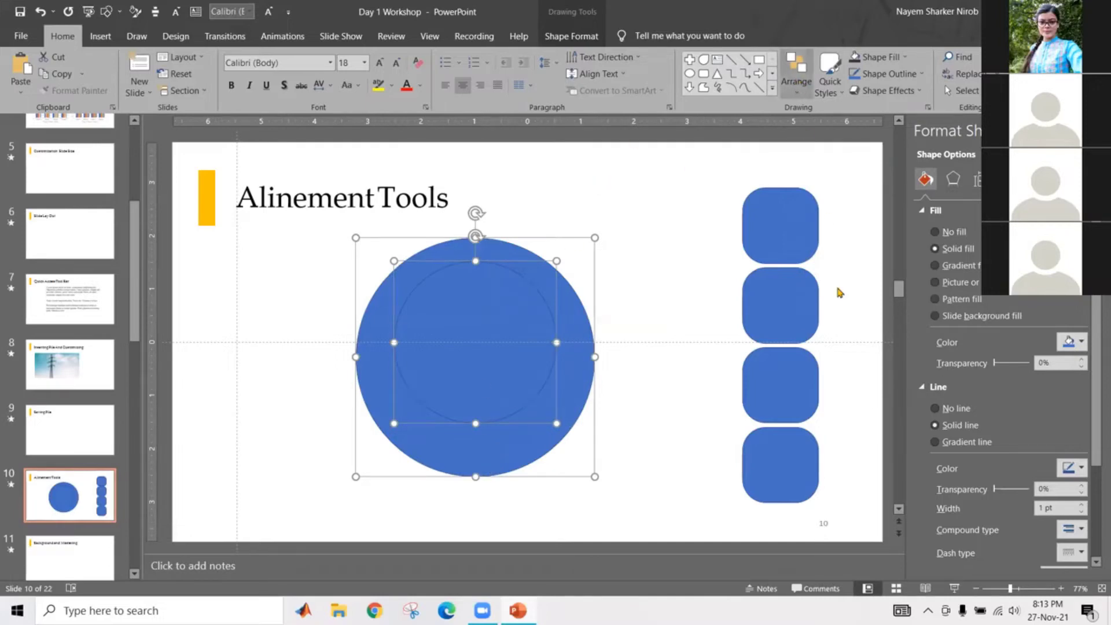
mouse_move(839, 291)
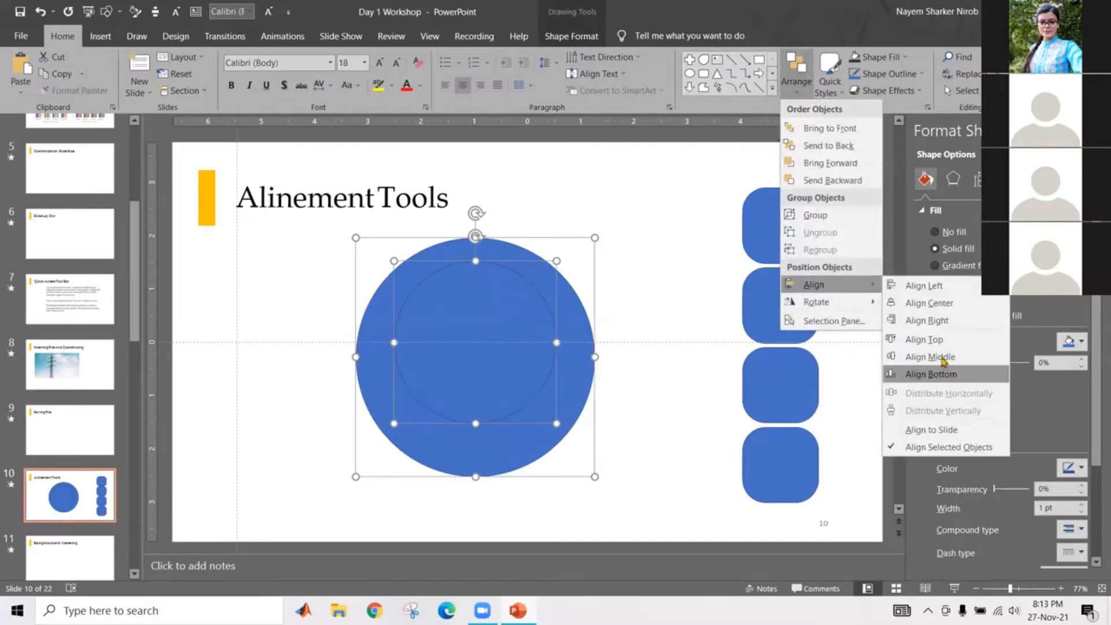
left_click(945, 358)
left_click(639, 328)
- Fill the inner circle with the recently used gold color and the outer circle with light gray
left_click(492, 333)
left_click(1069, 343)
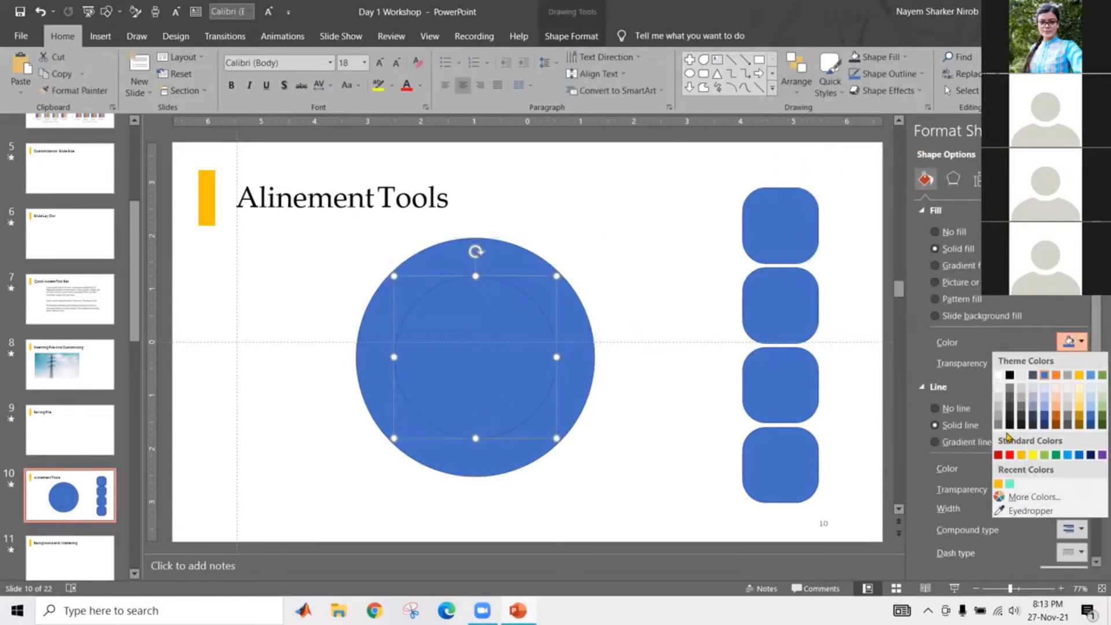
left_click(998, 484)
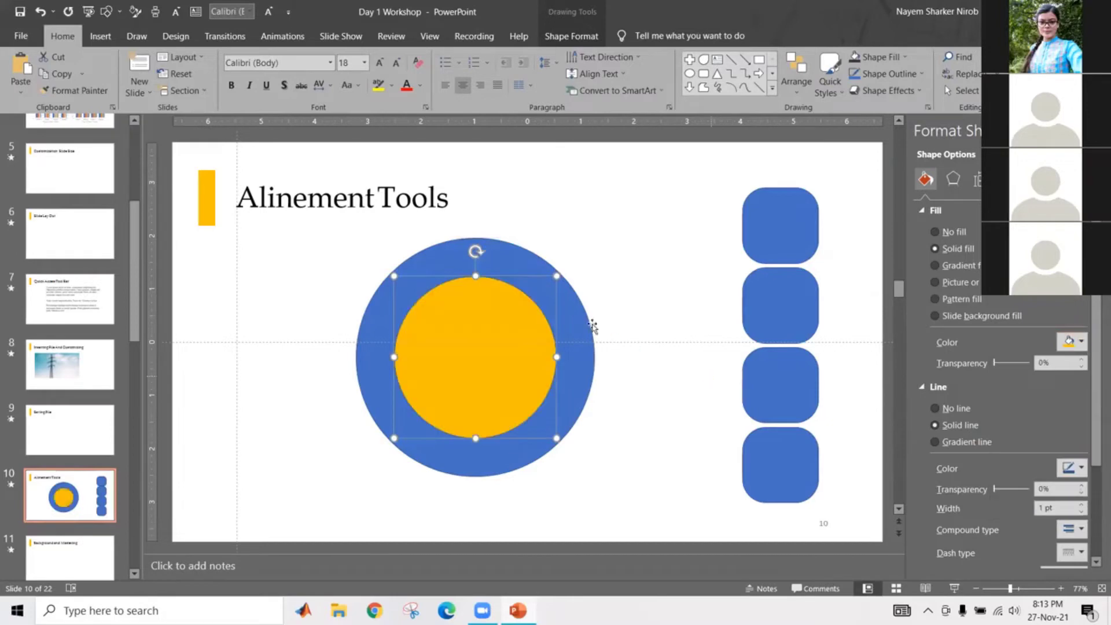
left_click(582, 320)
left_click(1071, 349)
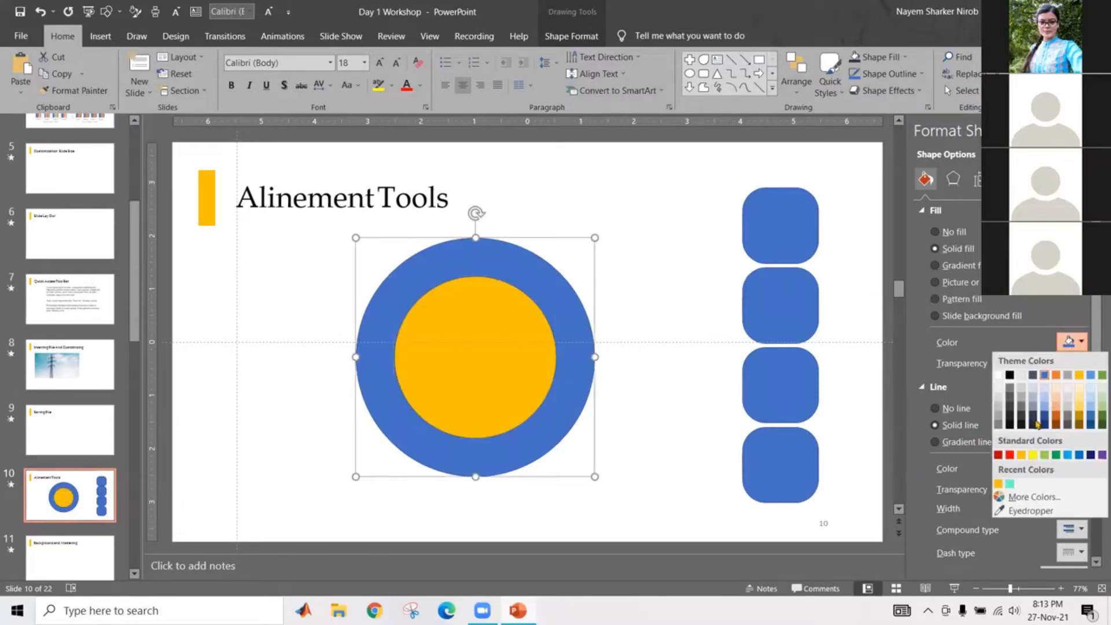
left_click(1034, 424)
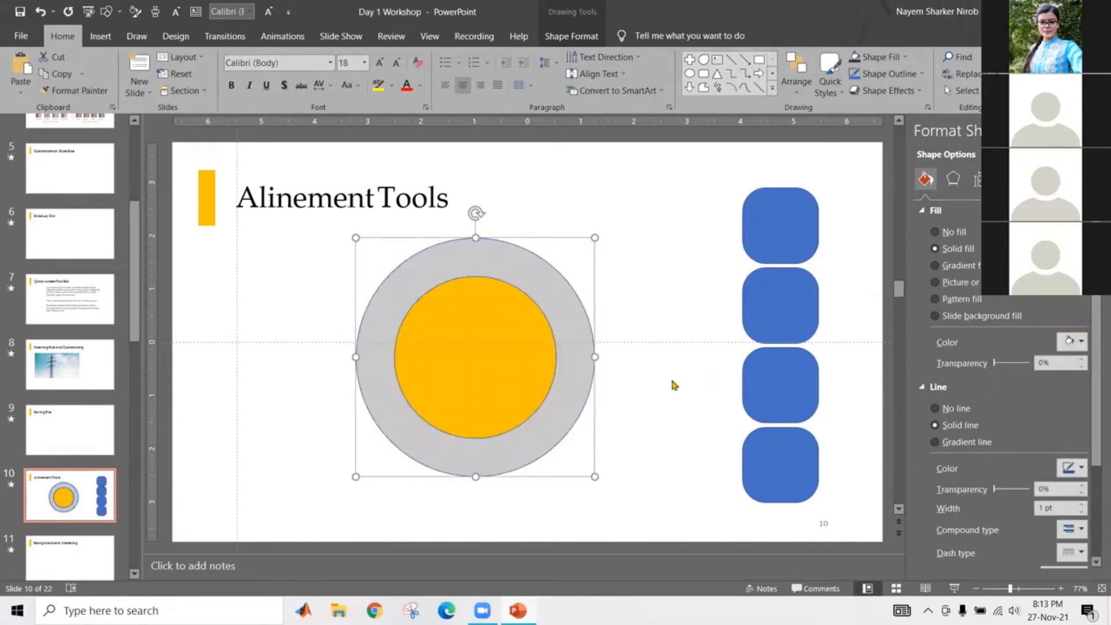
left_click(650, 345)
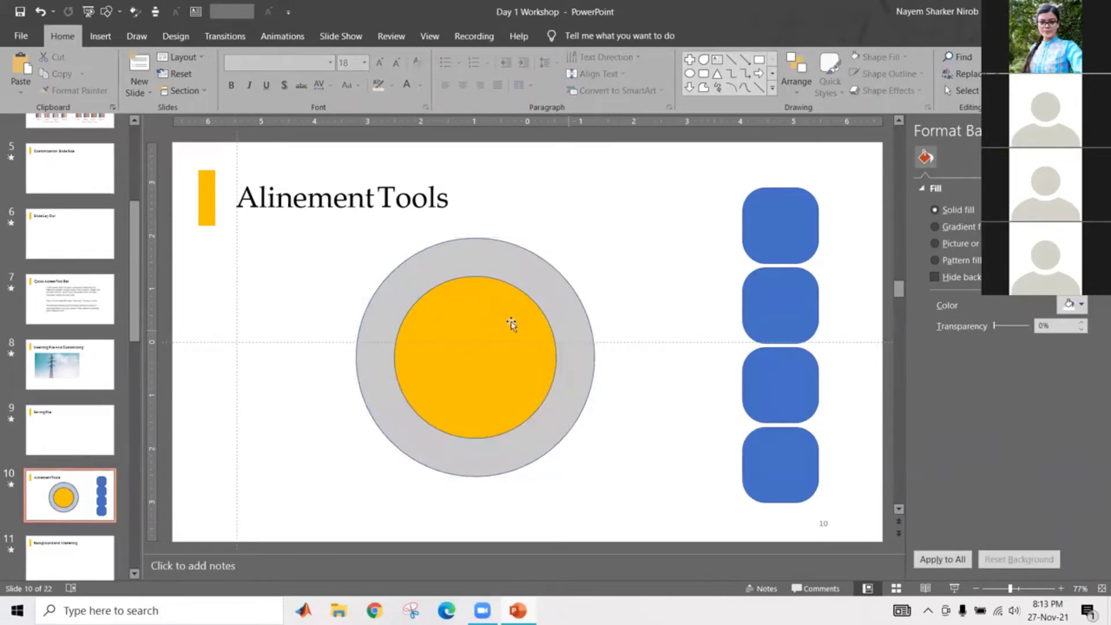
- Set the slide background to a solid medium gray fill
right_click(635, 249)
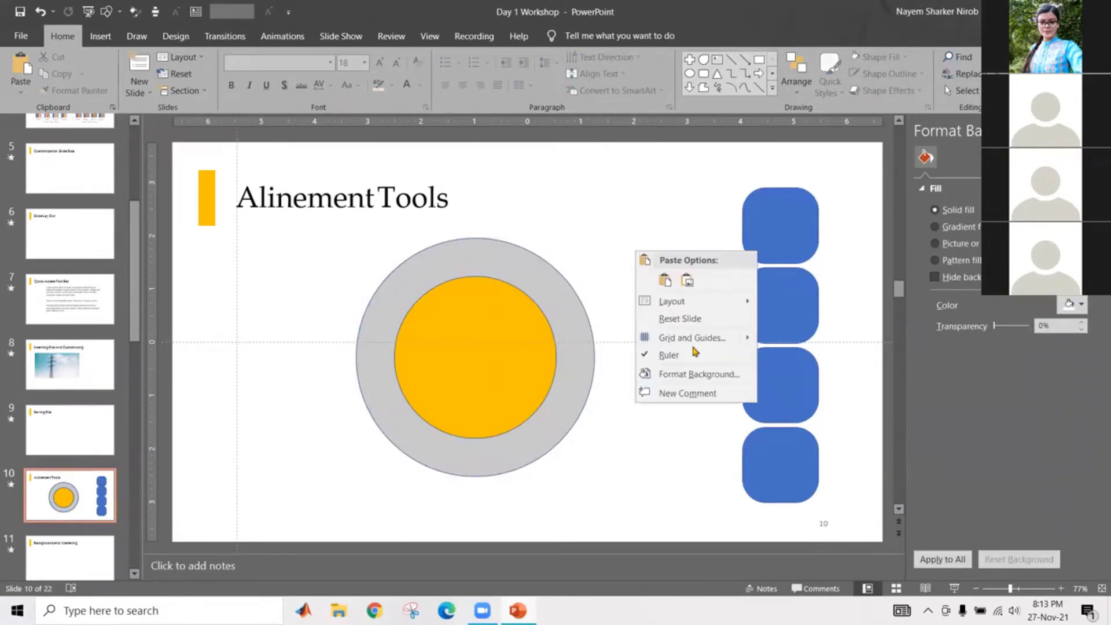
left_click(671, 232)
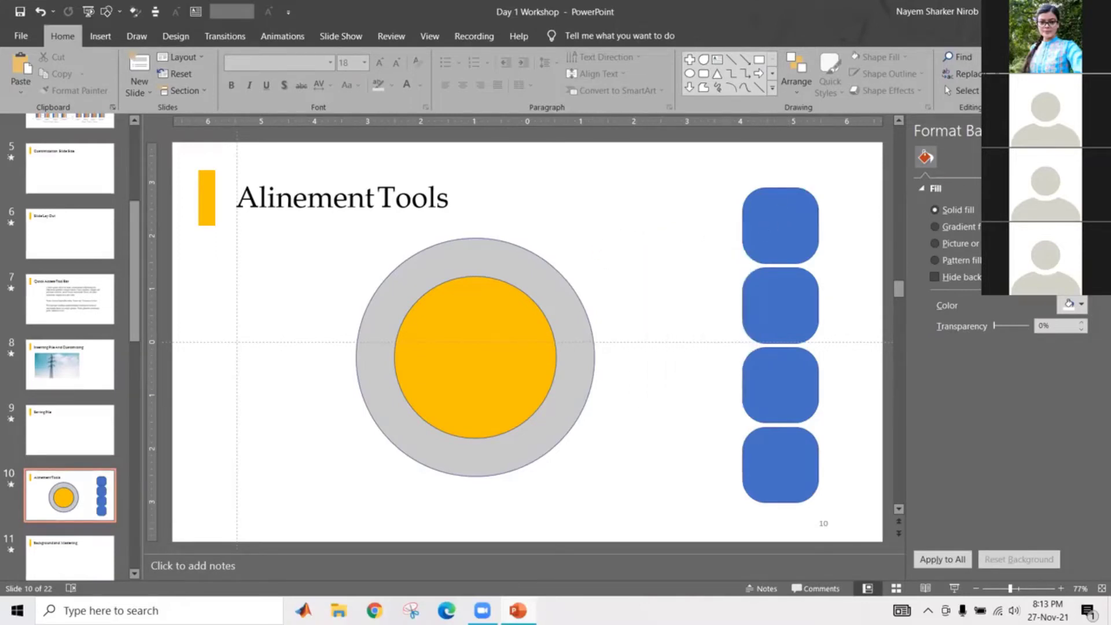
left_click(1076, 304)
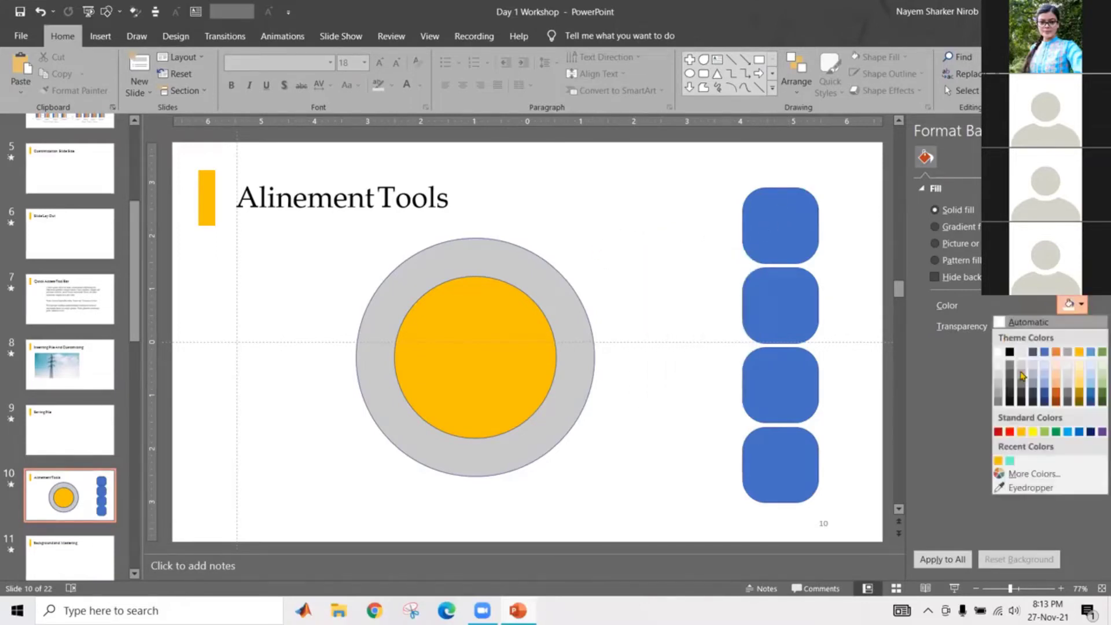
left_click(997, 396)
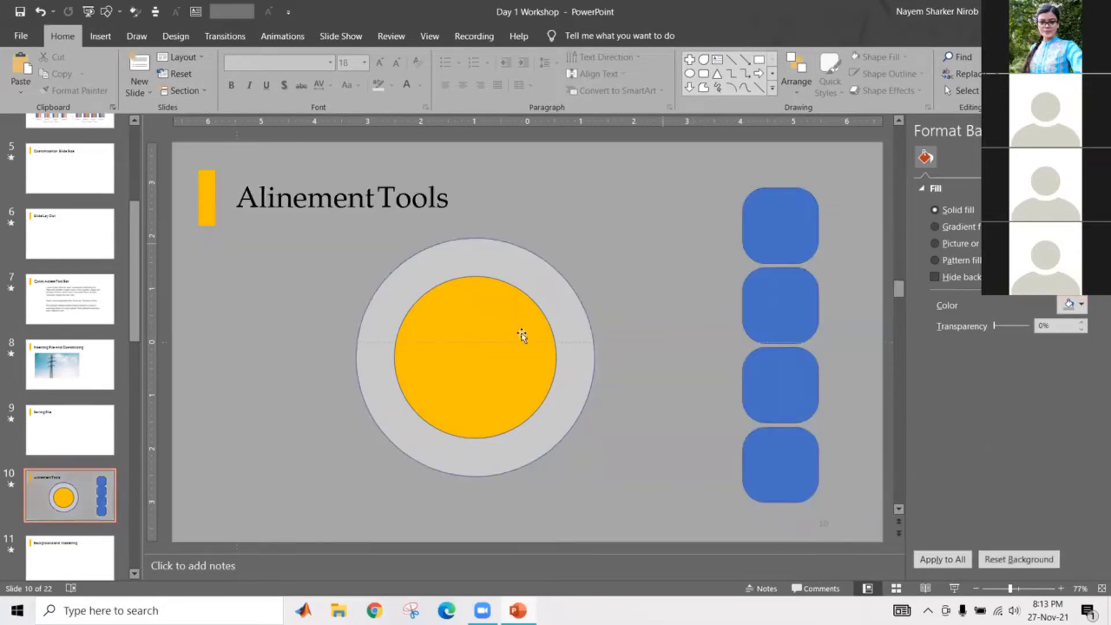
left_click(503, 342)
right_click(589, 296)
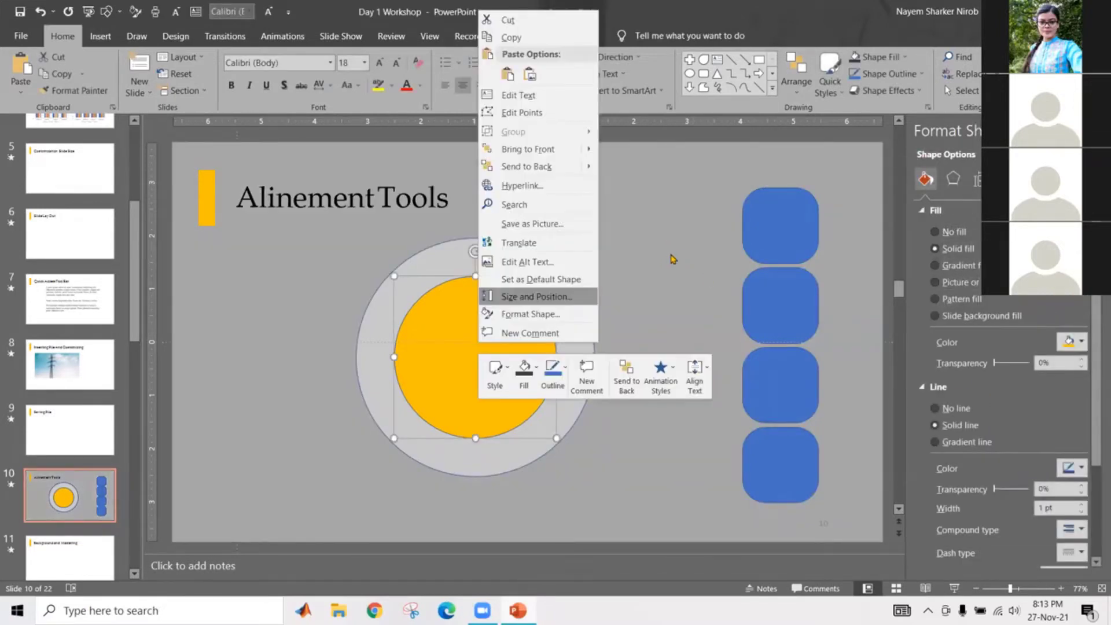
key("Escape")
- Select the four blue squares together and move the column closer to the slide's right edge
left_click_drag(679, 182, 837, 513)
left_click_drag(808, 303, 847, 304)
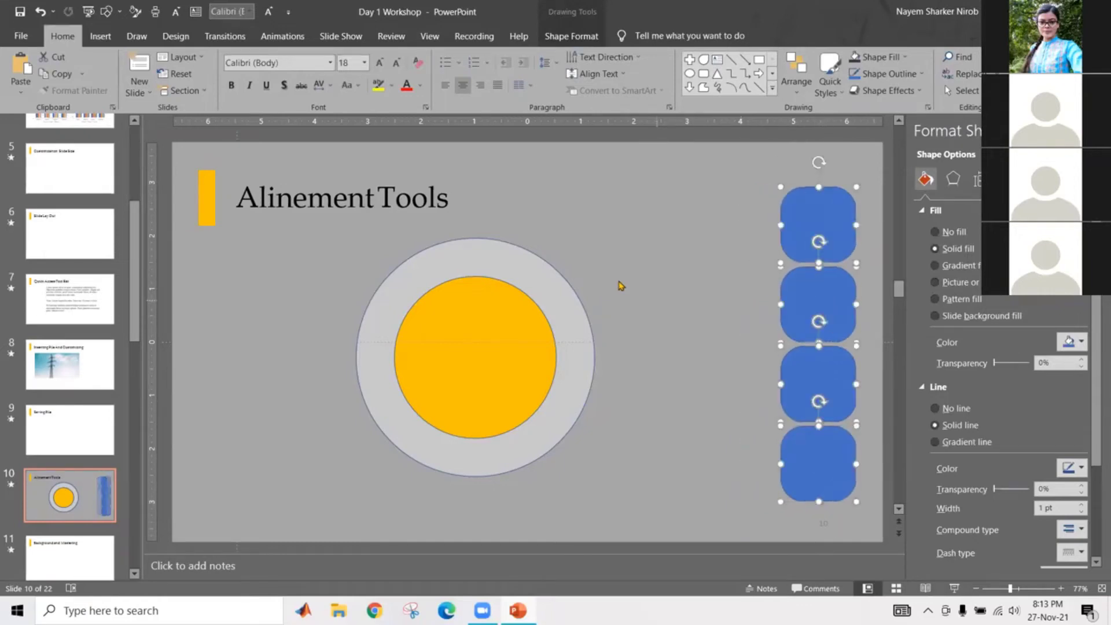
left_click(621, 261)
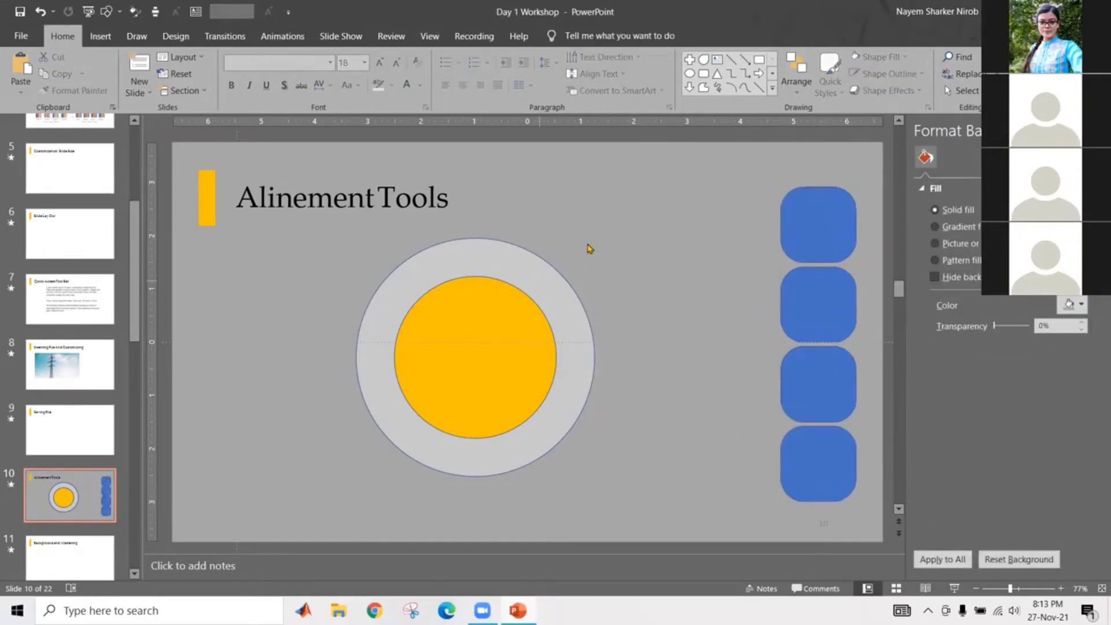
- Shrink the outer gray circle to about 4.1 inches across and apply Align Middle to both circles
left_click(540, 292)
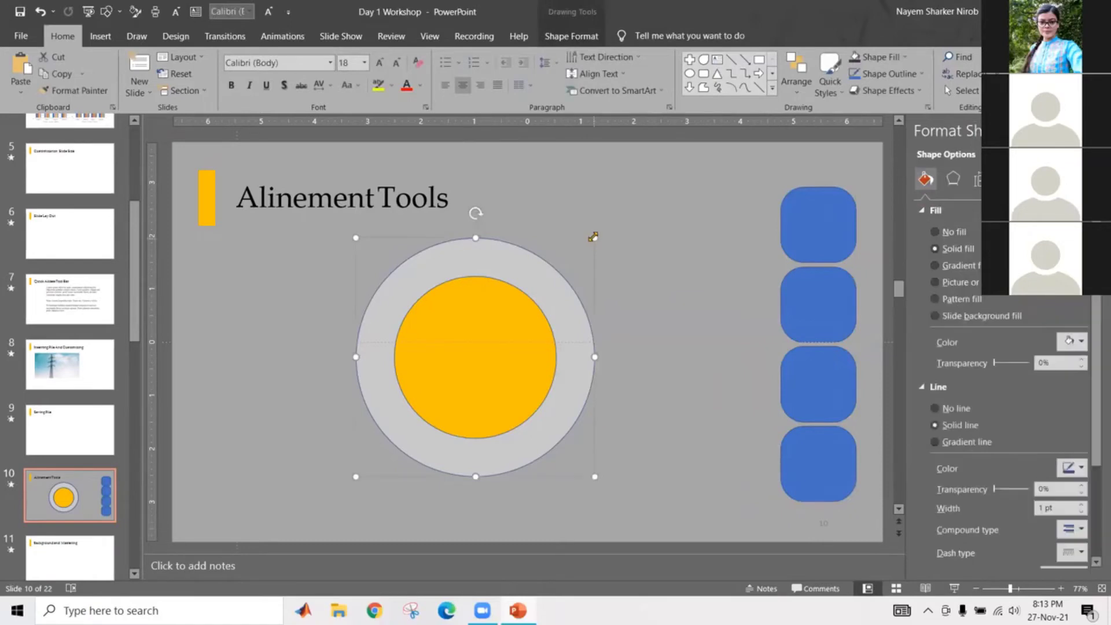
left_click_drag(593, 241, 576, 257)
left_click(463, 330, "shift")
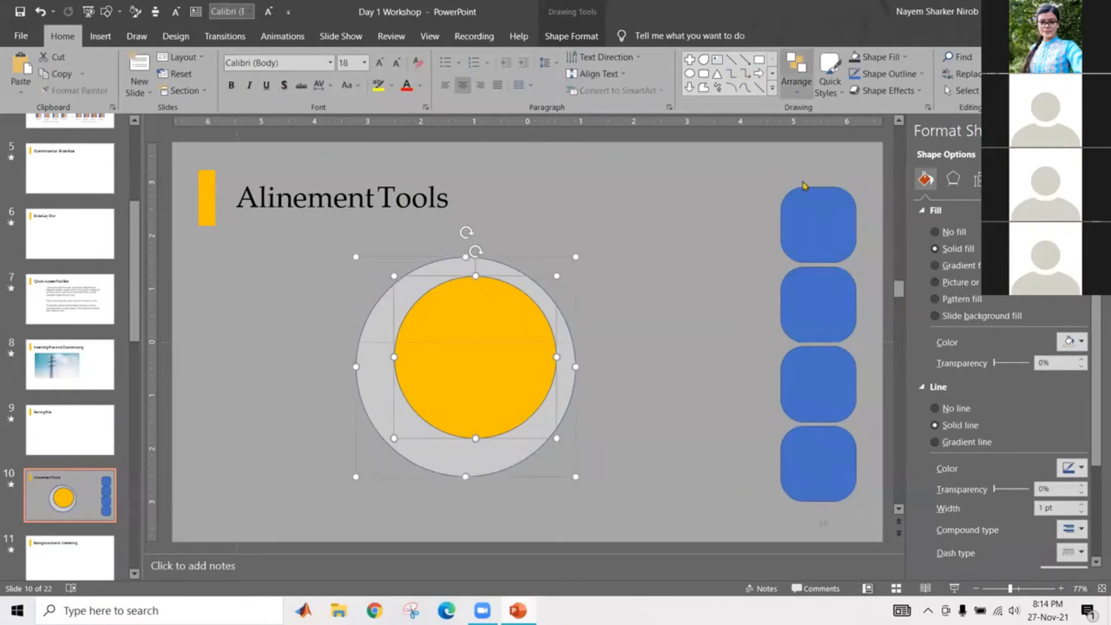
left_click(796, 75)
mouse_move(865, 286)
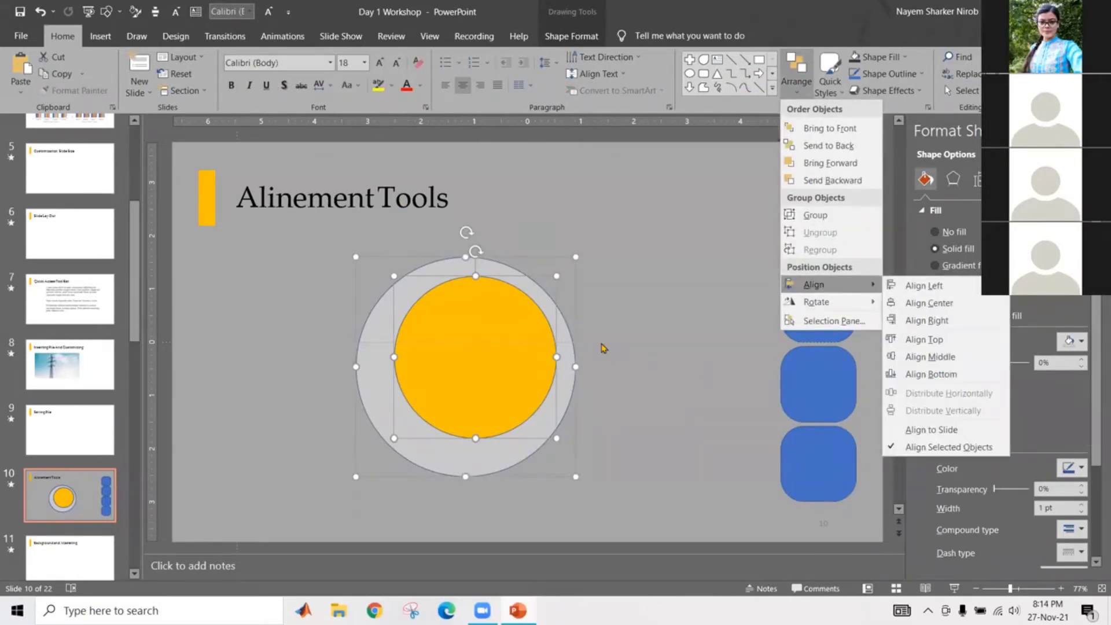
left_click(929, 356)
- Apply Align Center to the gray and gold circles so they become concentric again
left_click(798, 81)
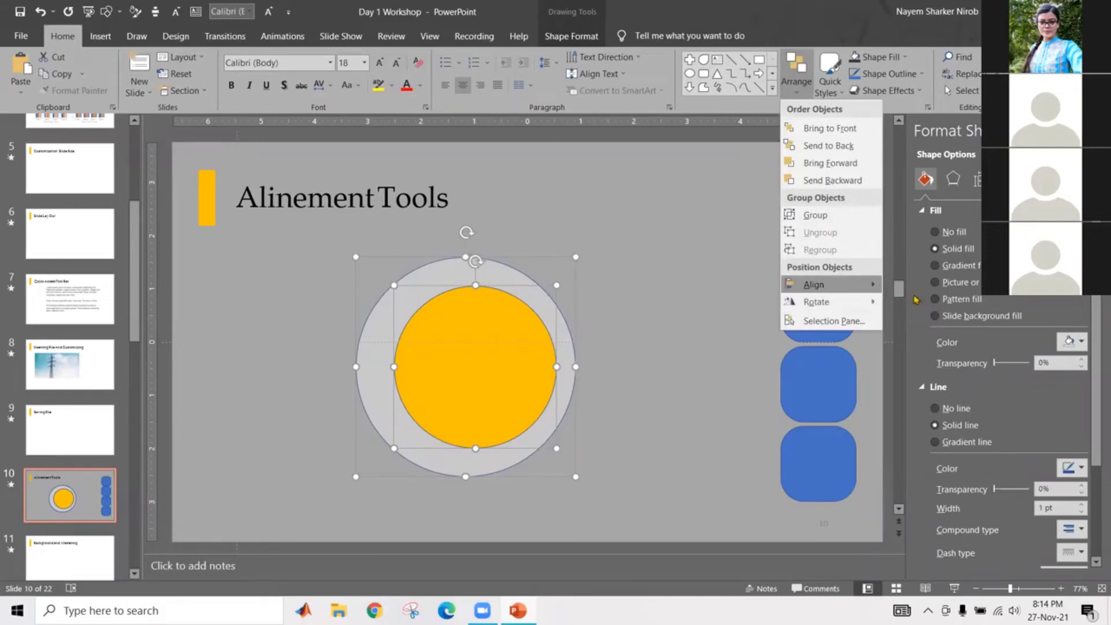
mouse_move(834, 284)
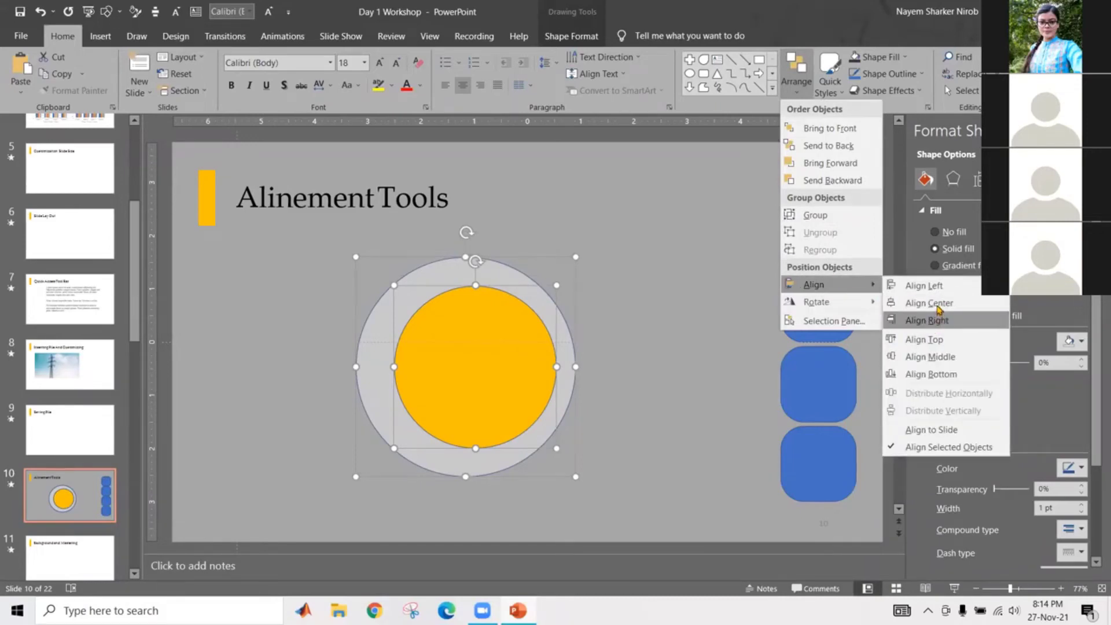
left_click(937, 304)
left_click(718, 288)
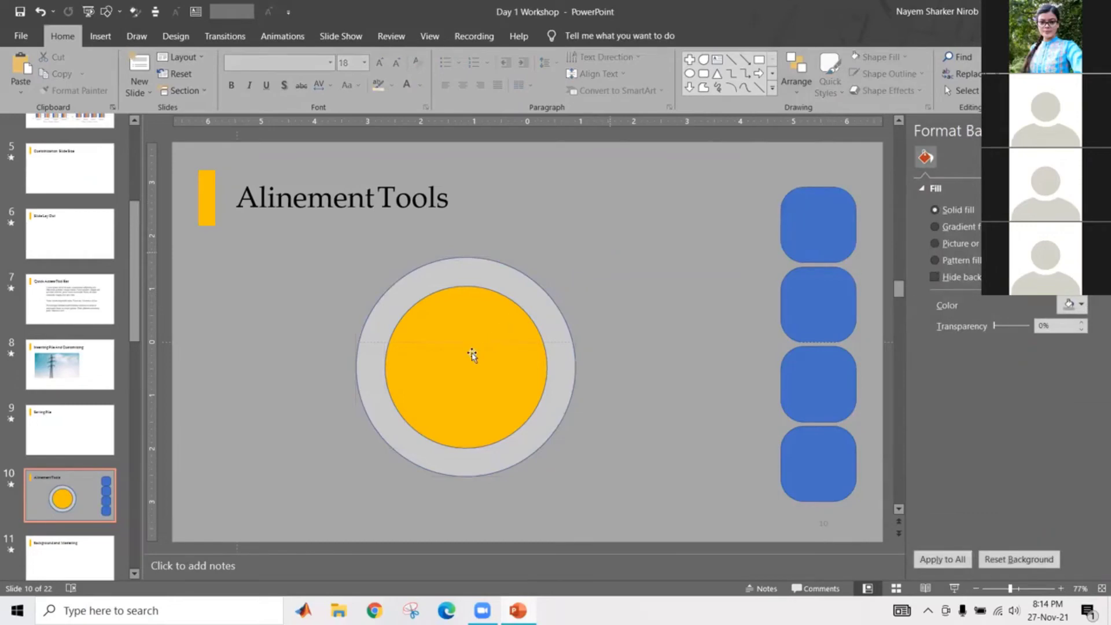
- Select both circles together and move them up and to the right, beside the column of blue squares
left_click_drag(441, 431, 313, 503)
left_click_drag(466, 343, 631, 262)
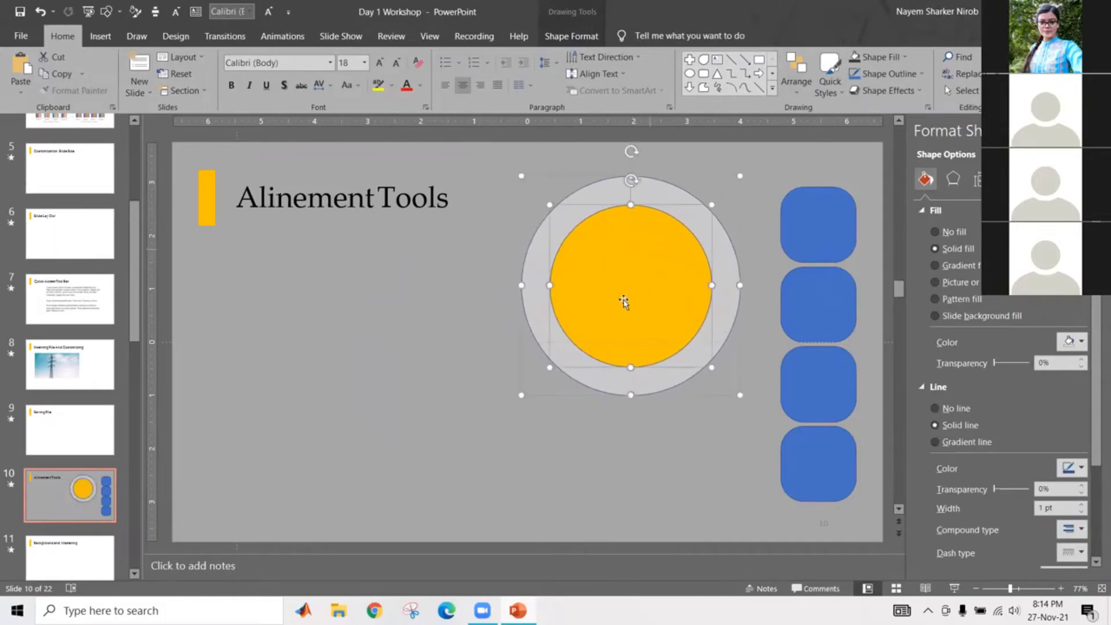